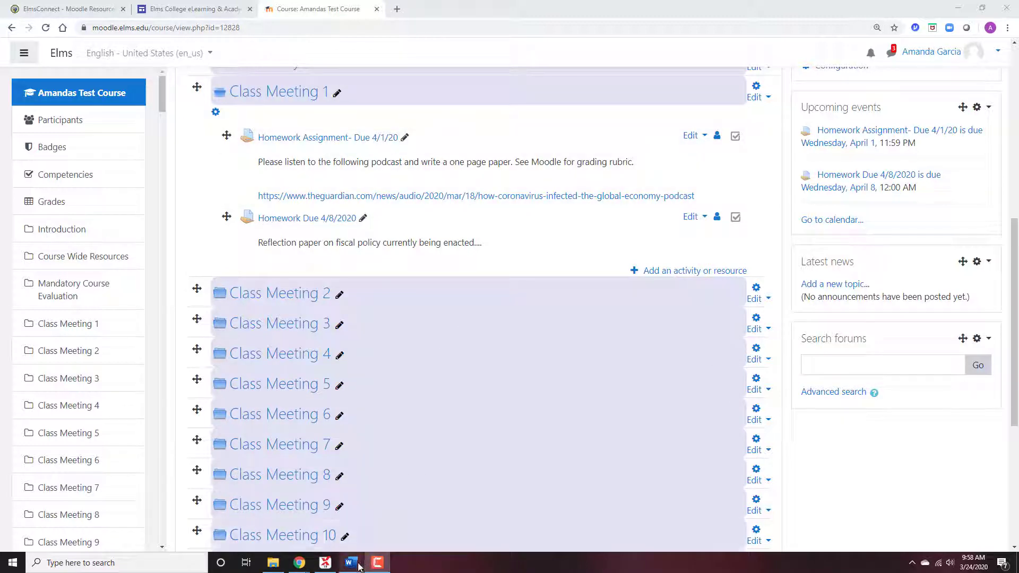
Switch to the Debate Worksheet in Word and replace "should choose one side" in its introduction with "support your assigned debate side".
mouse_move(359, 567)
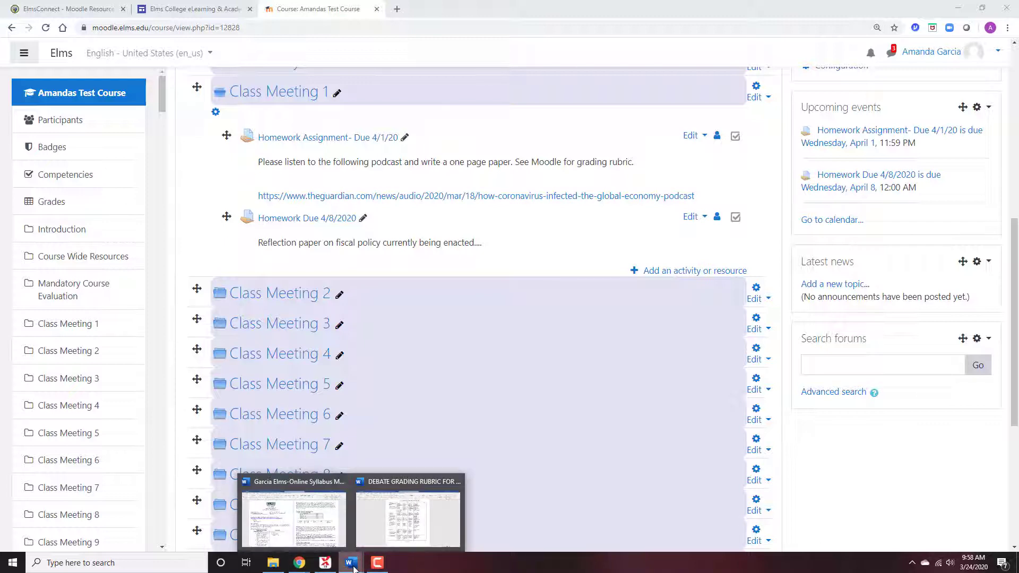
mouse_move(432, 527)
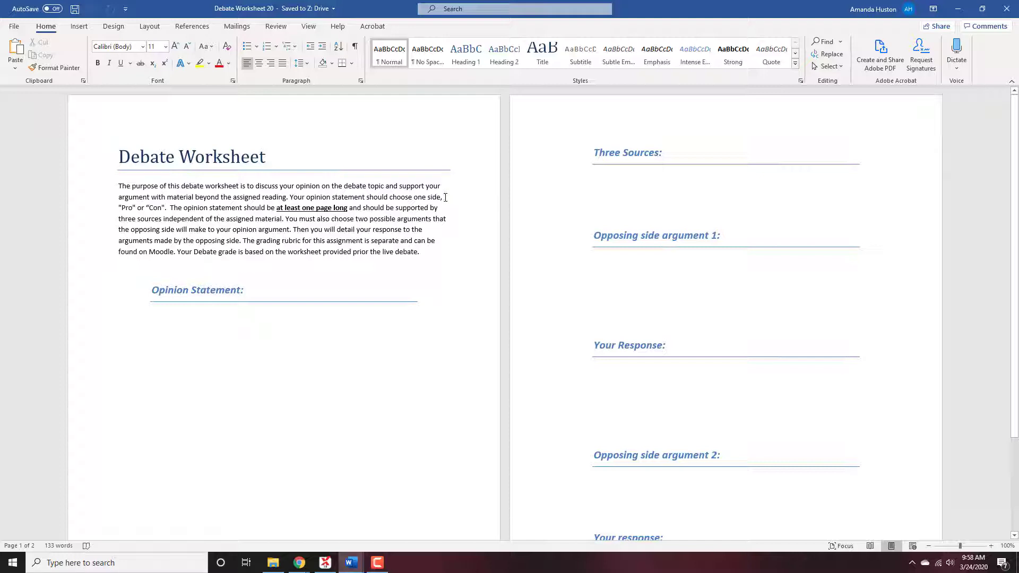
mouse_move(444, 197)
mouse_down()
mouse_move(382, 195)
mouse_move(436, 197)
mouse_up()
click(372, 197)
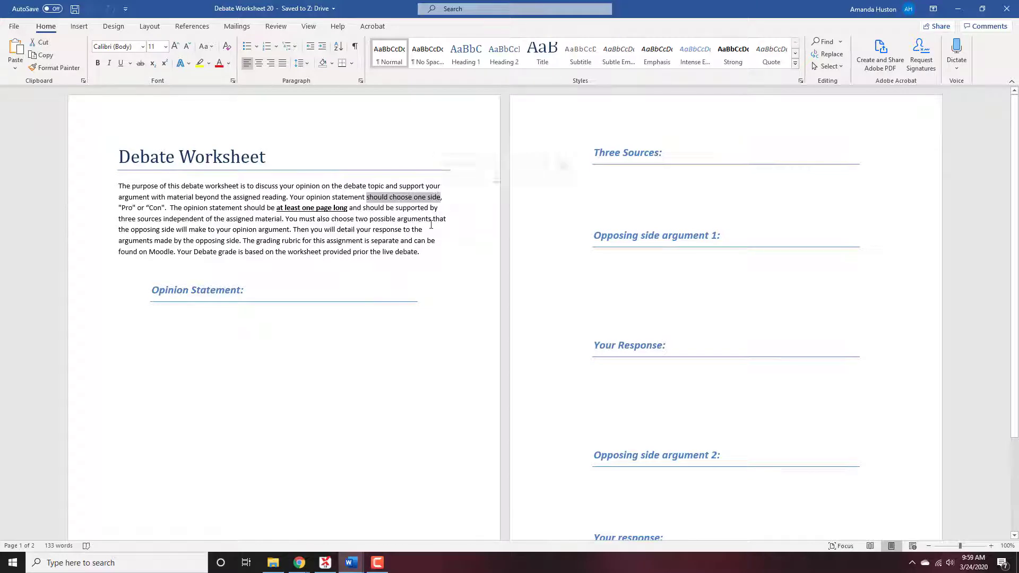
text(support)
text( your s)
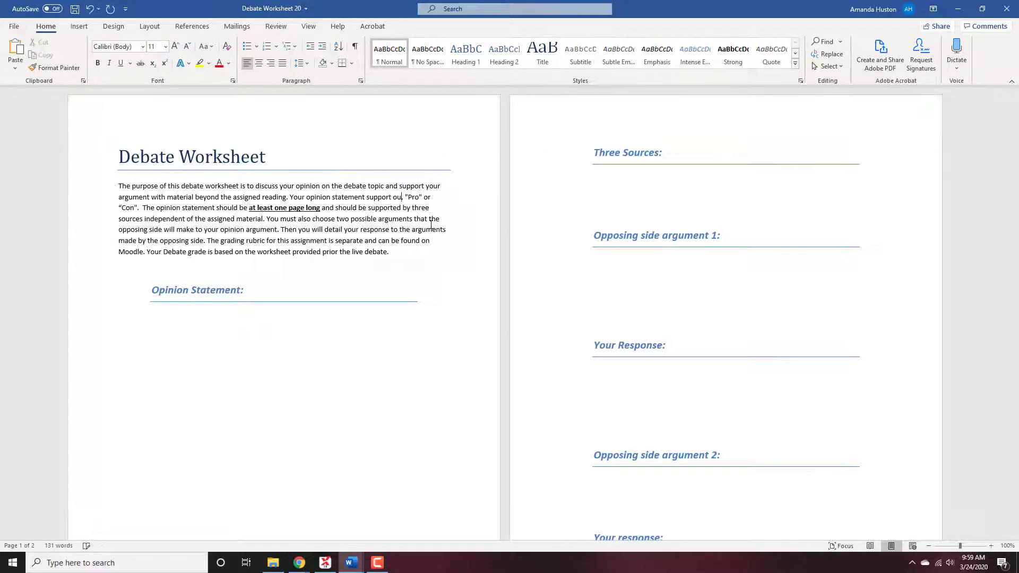
text(ssigned deba)
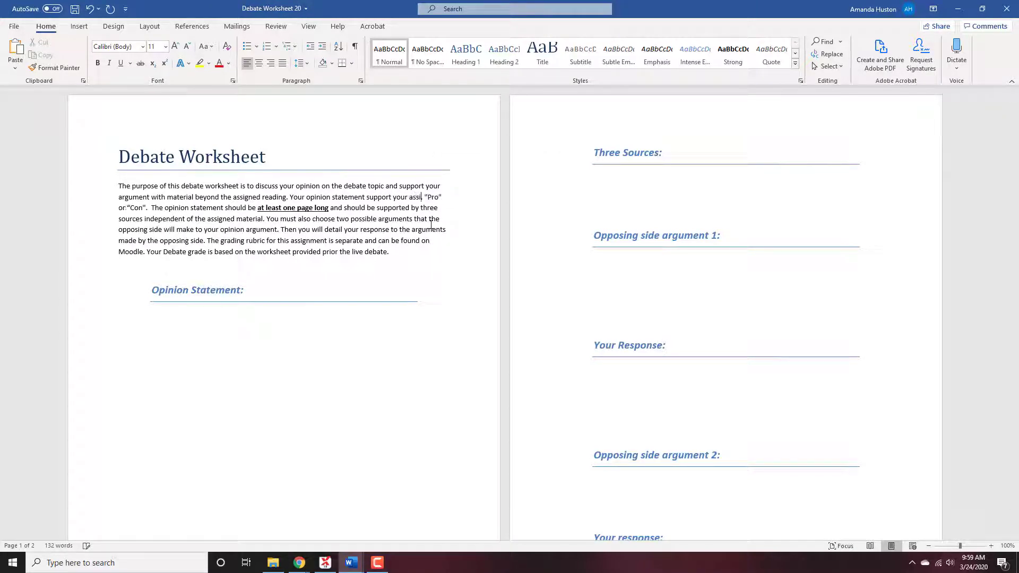
text(te side)
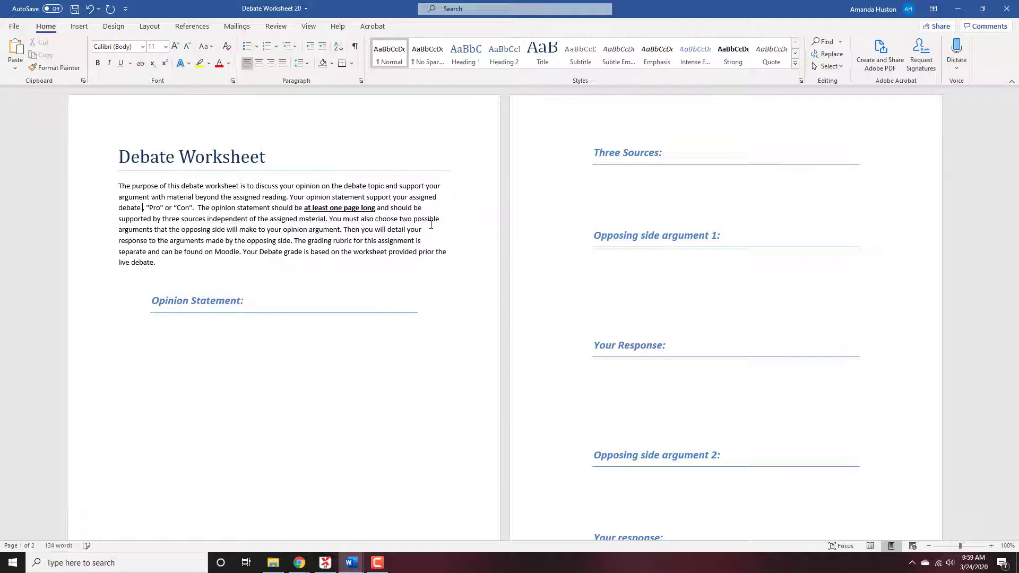
Correct the verb "support" after "Your opinion statement" to "supports" using the grammar suggestion.
click(450, 211)
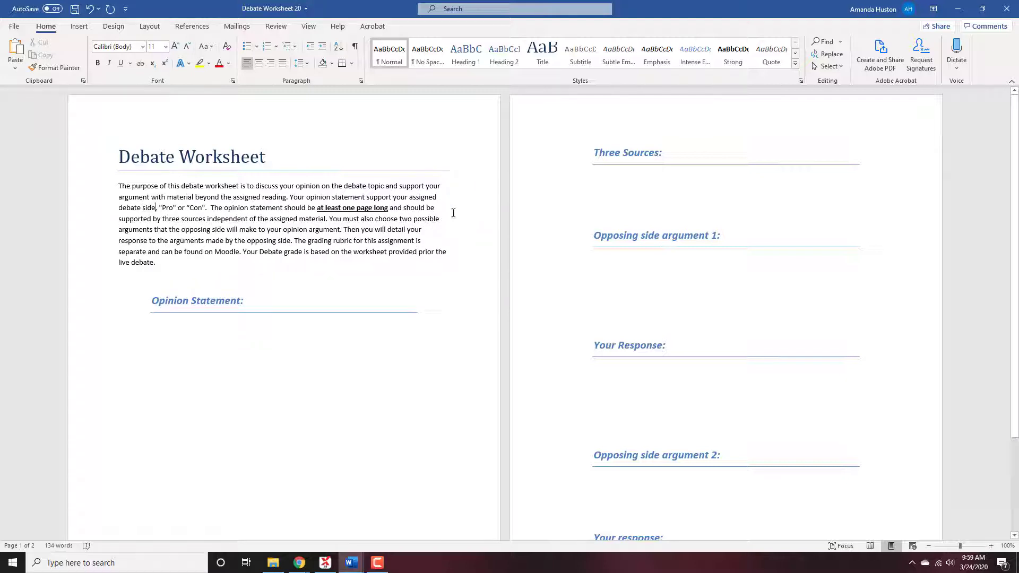
right_click(380, 201)
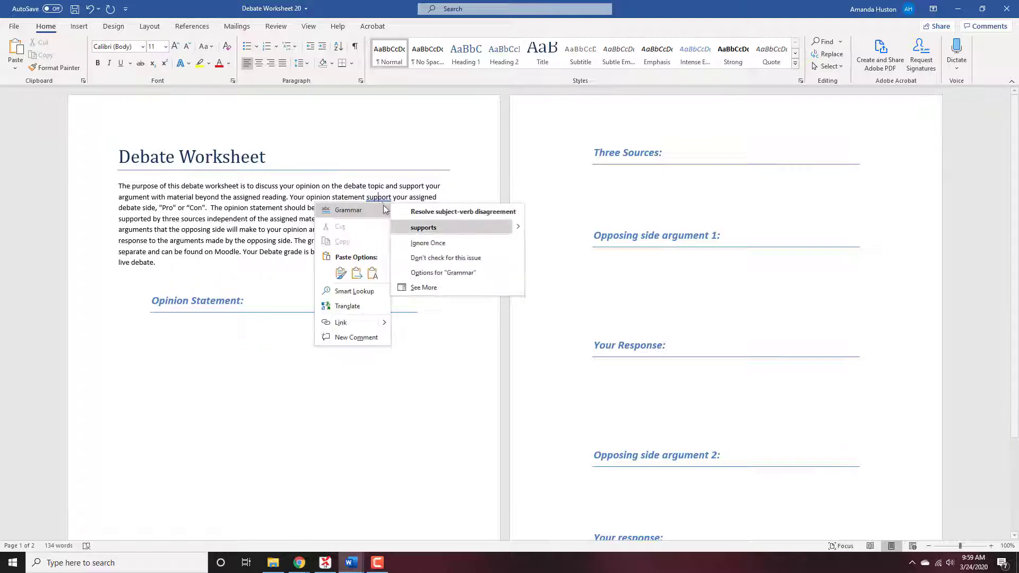
click(413, 230)
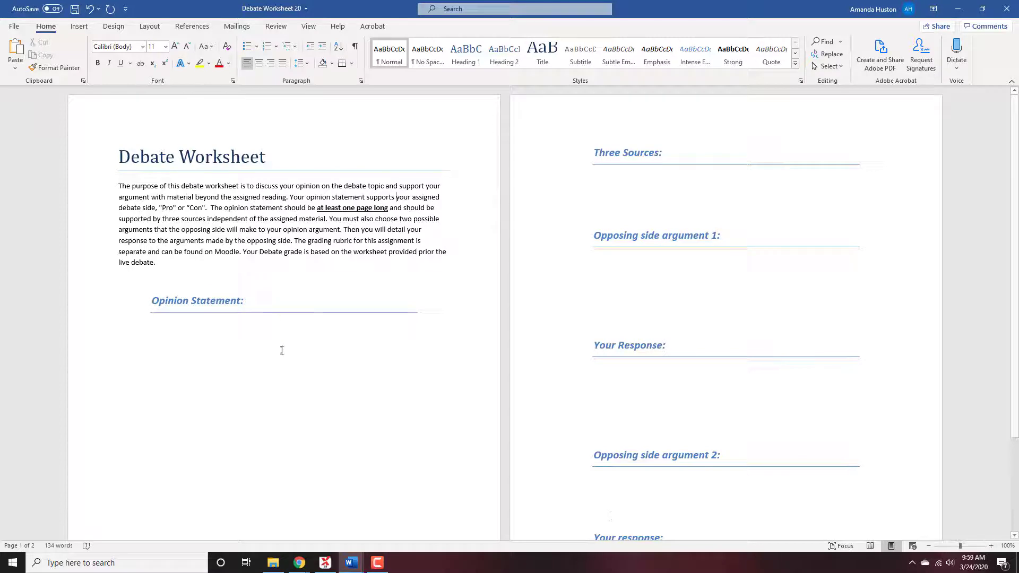
Review the worksheet's sections for three sources, the two opposing side arguments and the responses.
scroll(282, 350, down, 1)
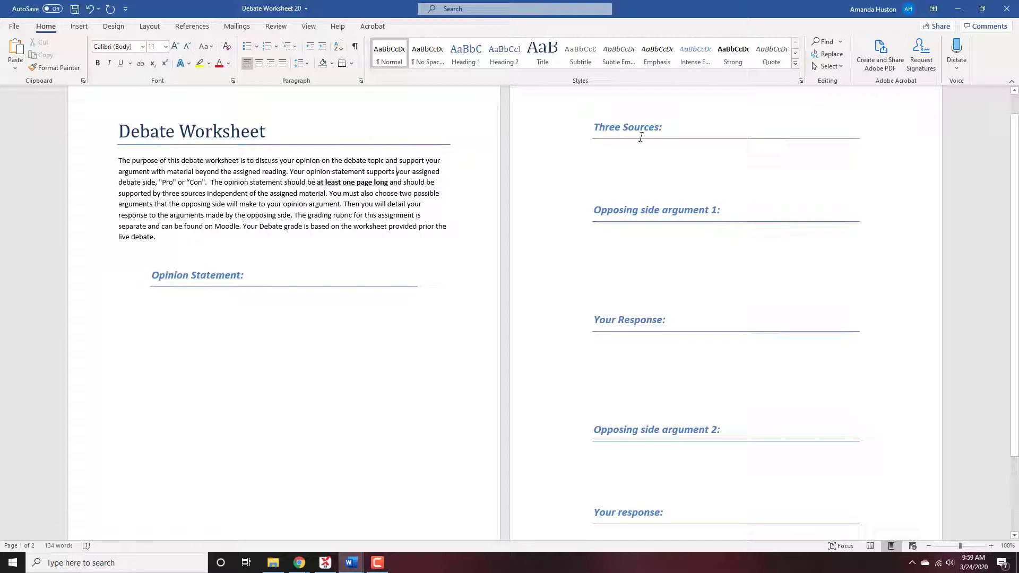
click(611, 162)
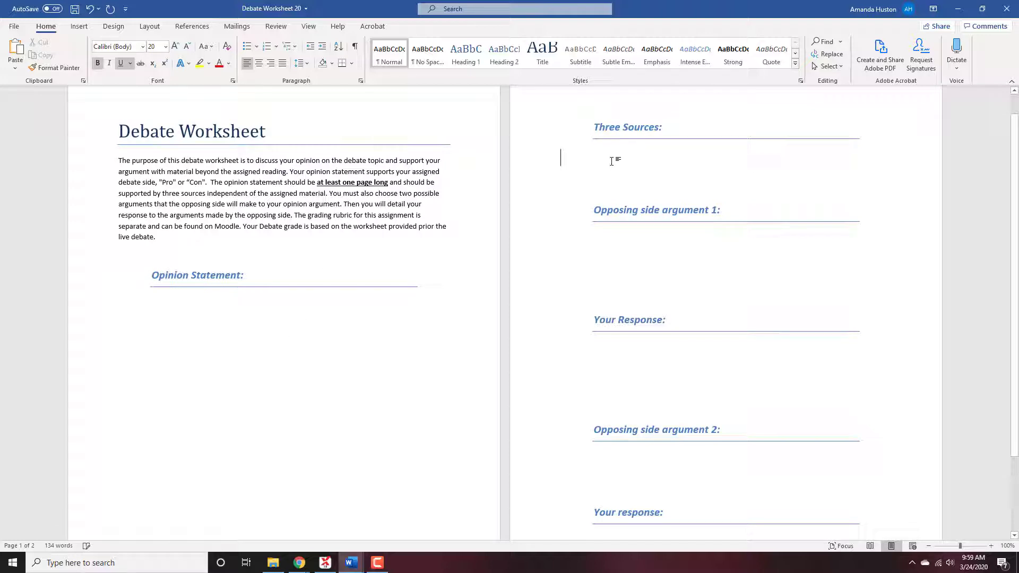
click(604, 244)
click(645, 369)
scroll(645, 340, down, 2)
click(606, 439)
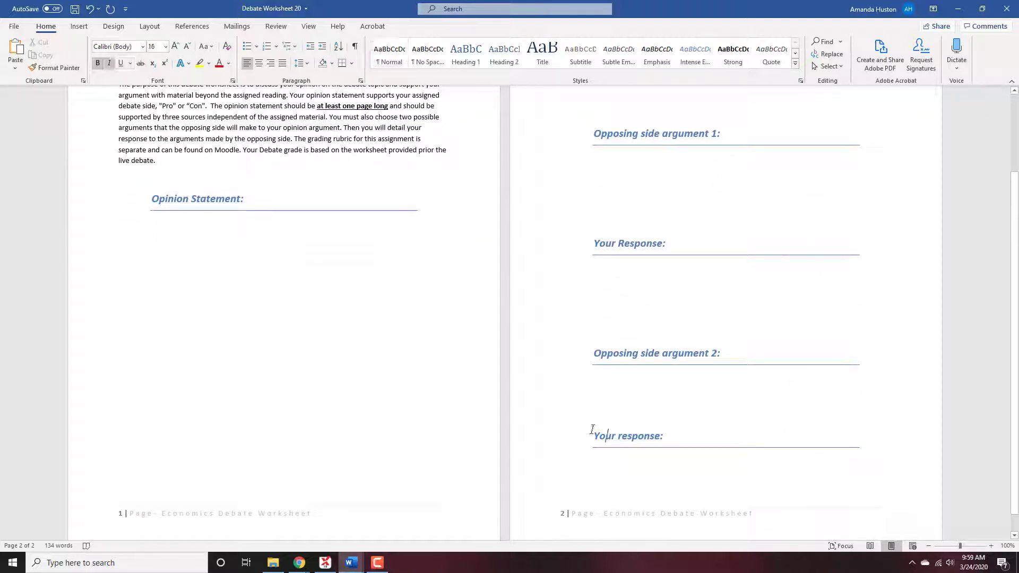
click(584, 313)
click(585, 402)
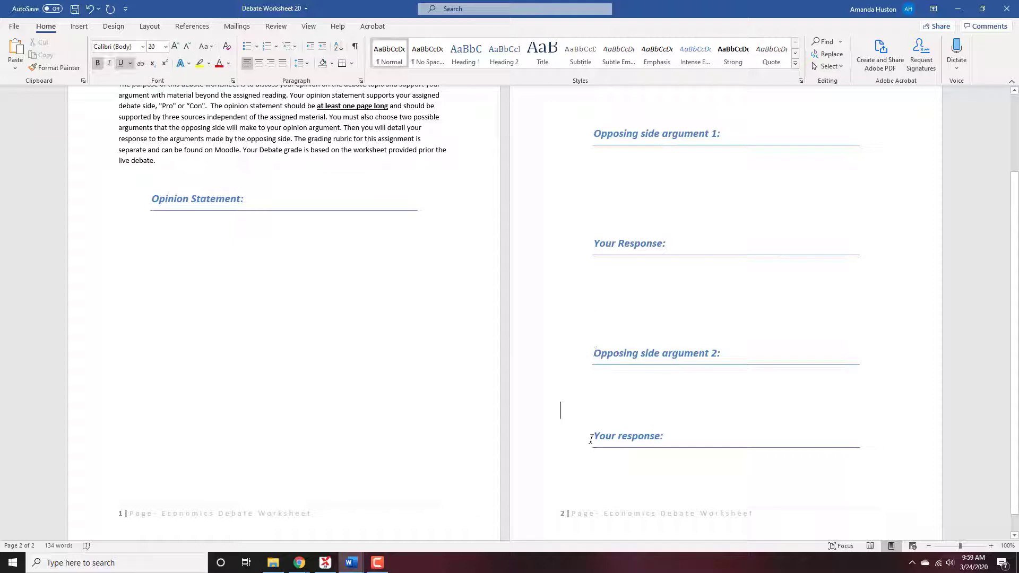
click(604, 474)
scroll(493, 313, down, 1)
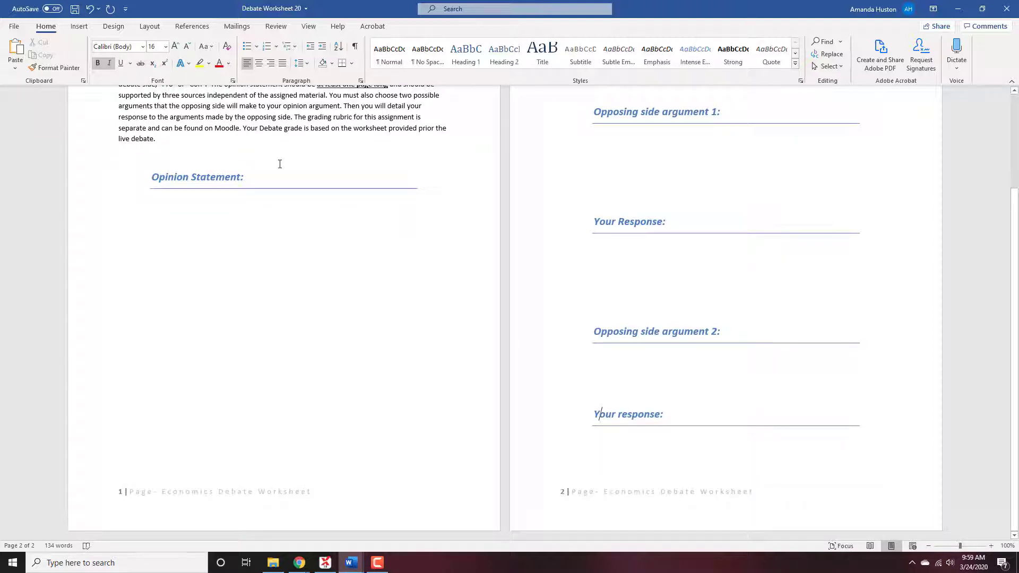
Save the worksheet as "Debate Worksheet 20 Online" in the same folder, replacing the existing file.
click(14, 26)
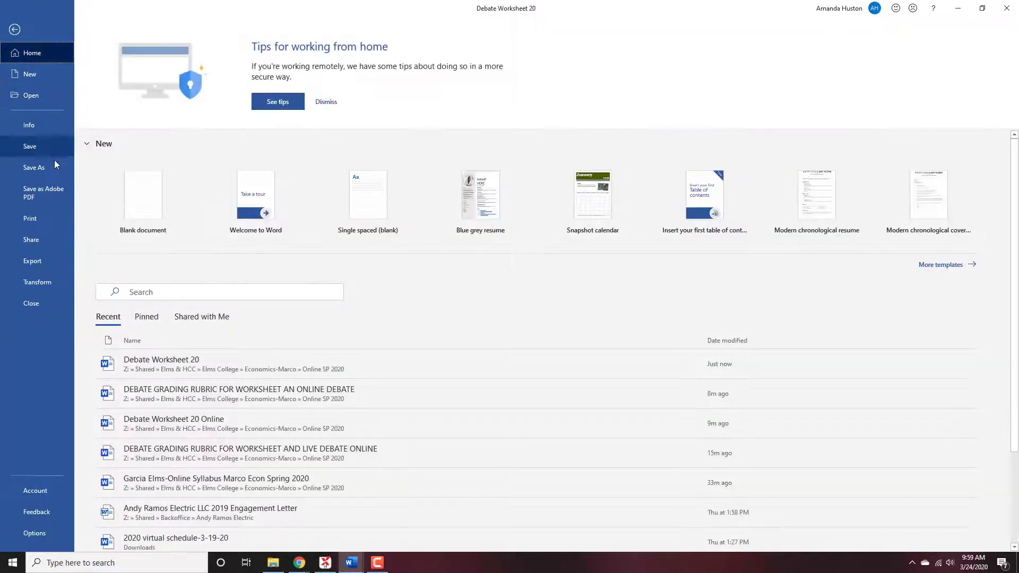
click(59, 164)
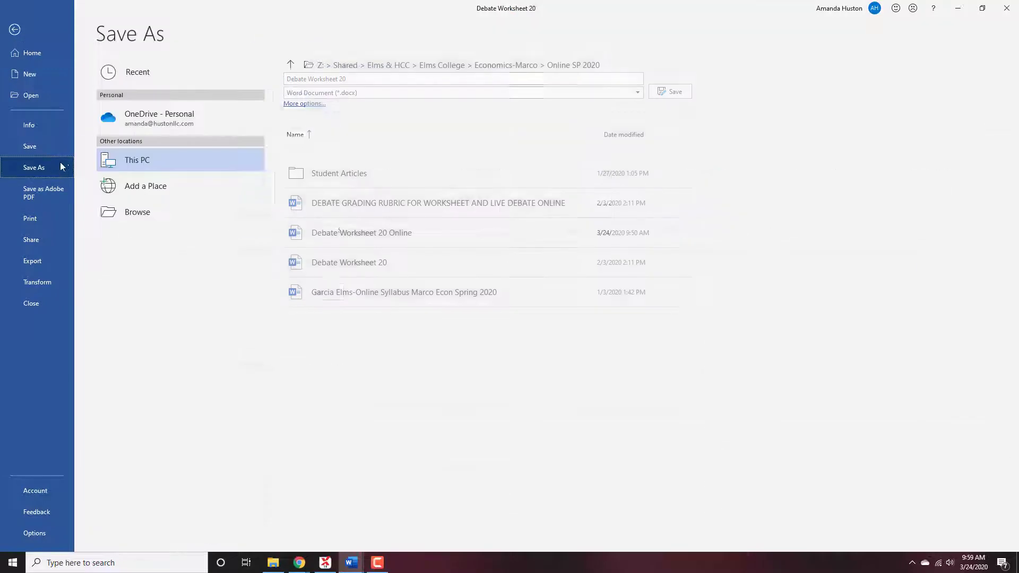
click(364, 81)
text(Online)
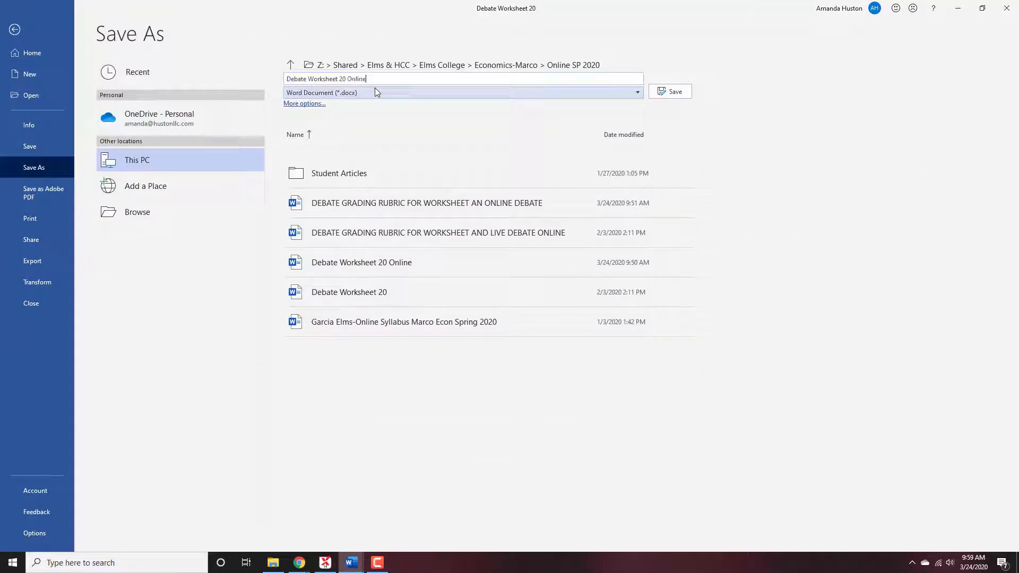
key(Return)
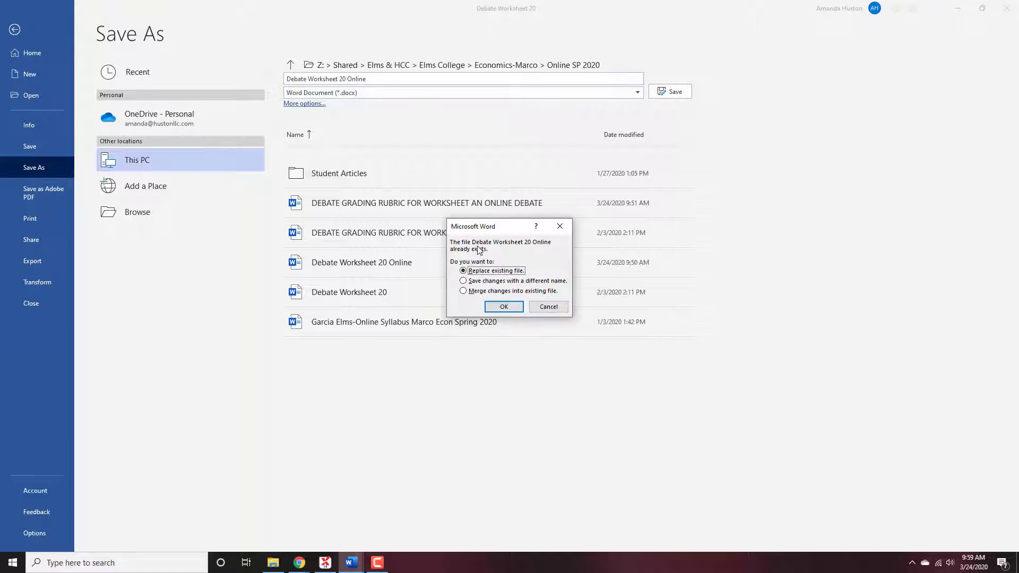
click(504, 307)
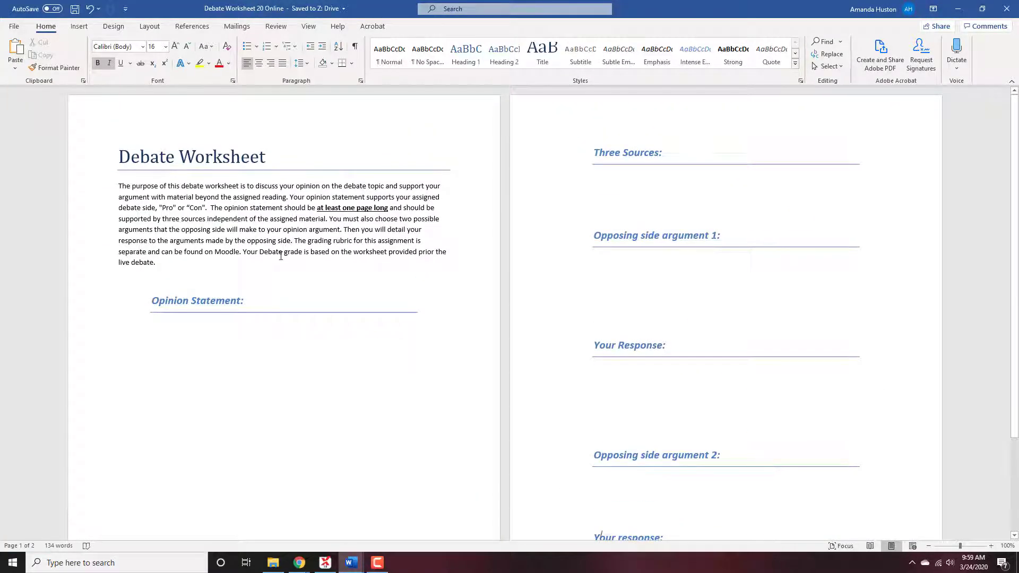
Change "live debate" to "online debate" at the end of the introduction and save the document.
double_click(126, 262)
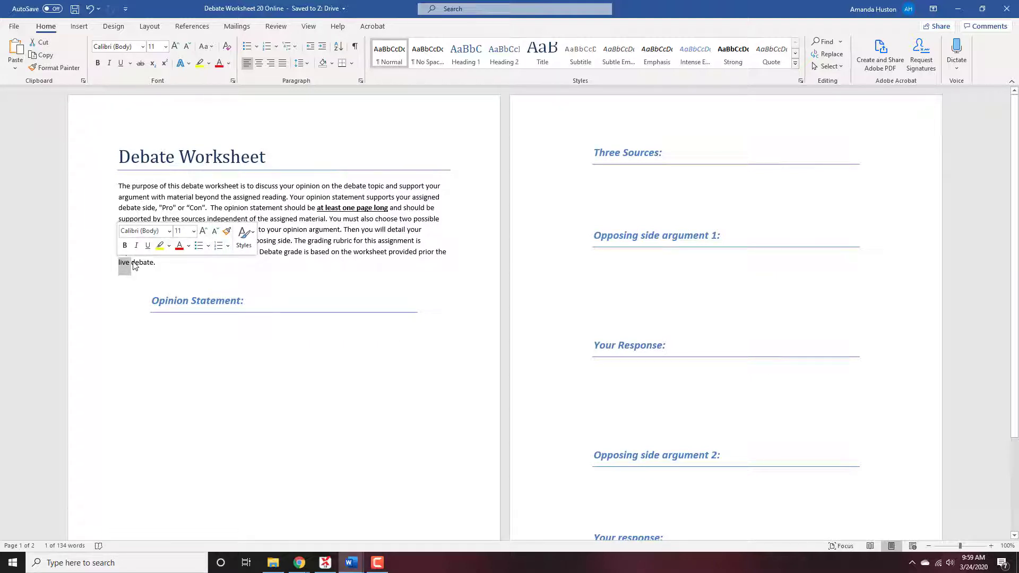
text(online)
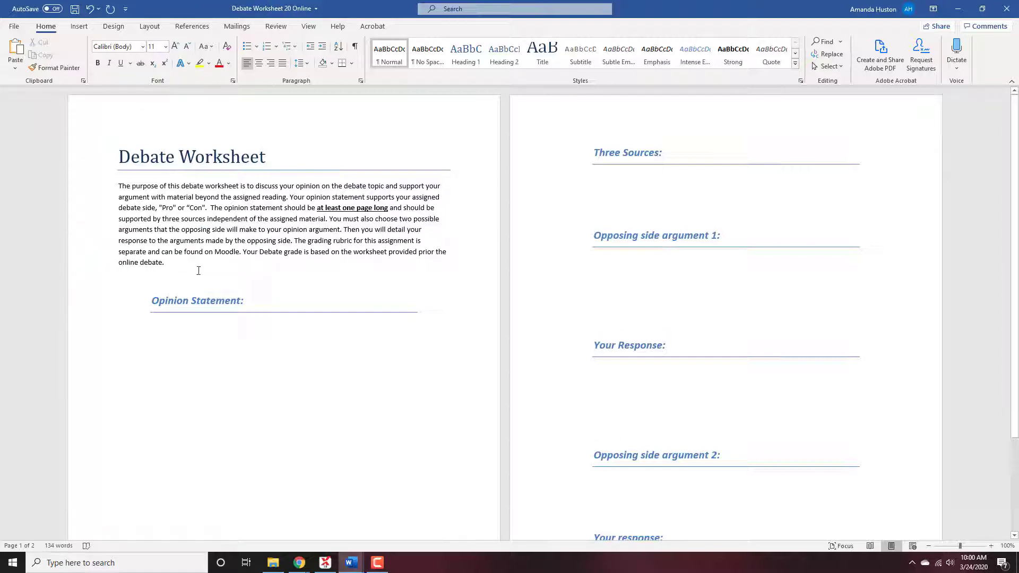
click(74, 9)
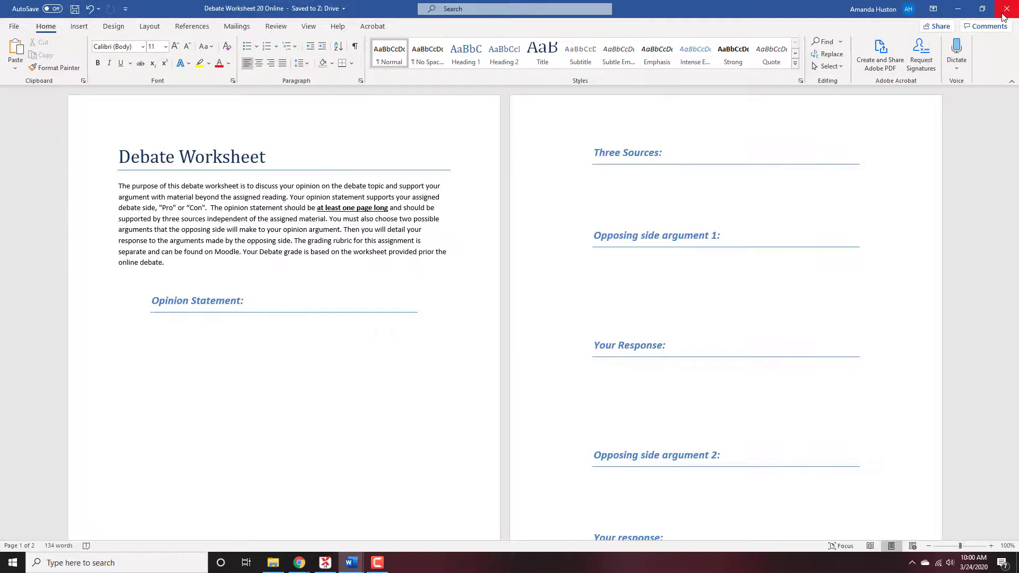
Return to the Moodle course in the browser and add an Open Forum activity to Class Meeting 1.
click(949, 14)
click(955, 9)
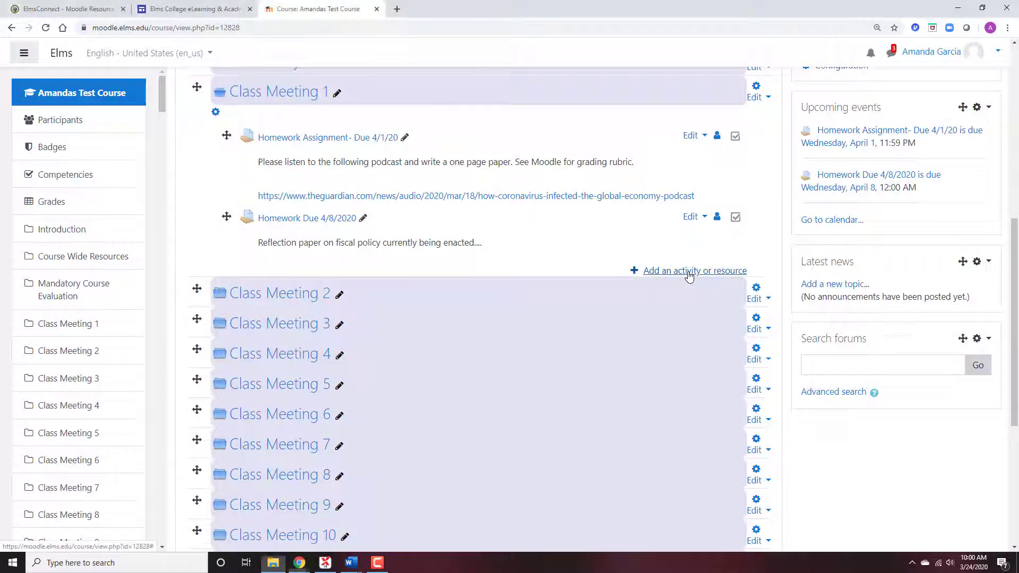
click(689, 274)
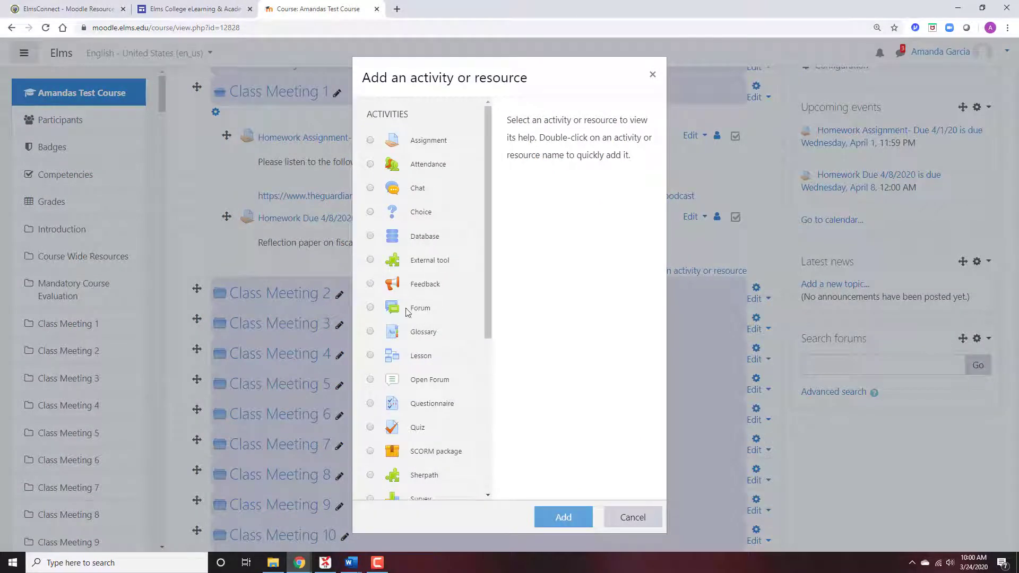
click(431, 378)
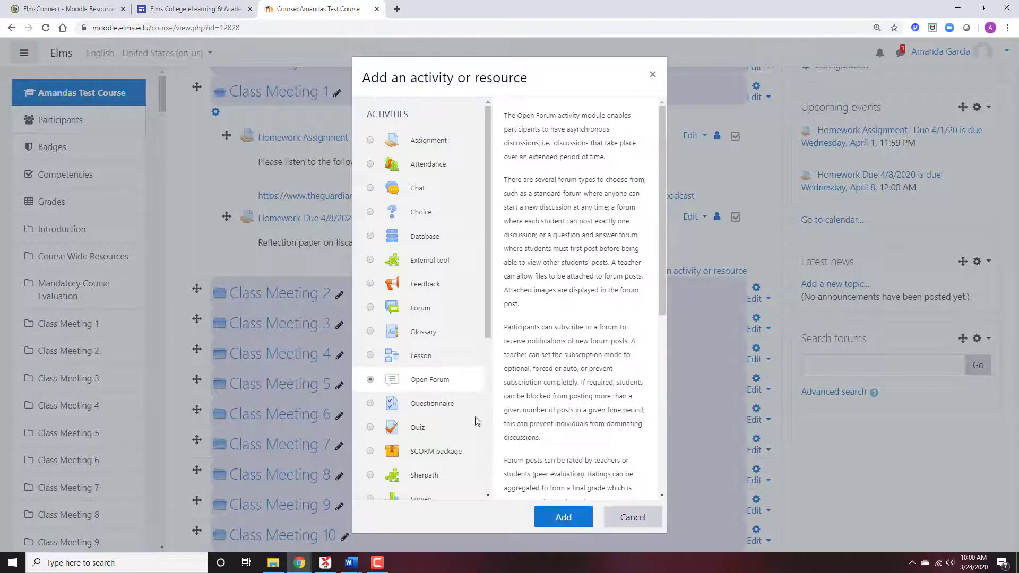
click(559, 518)
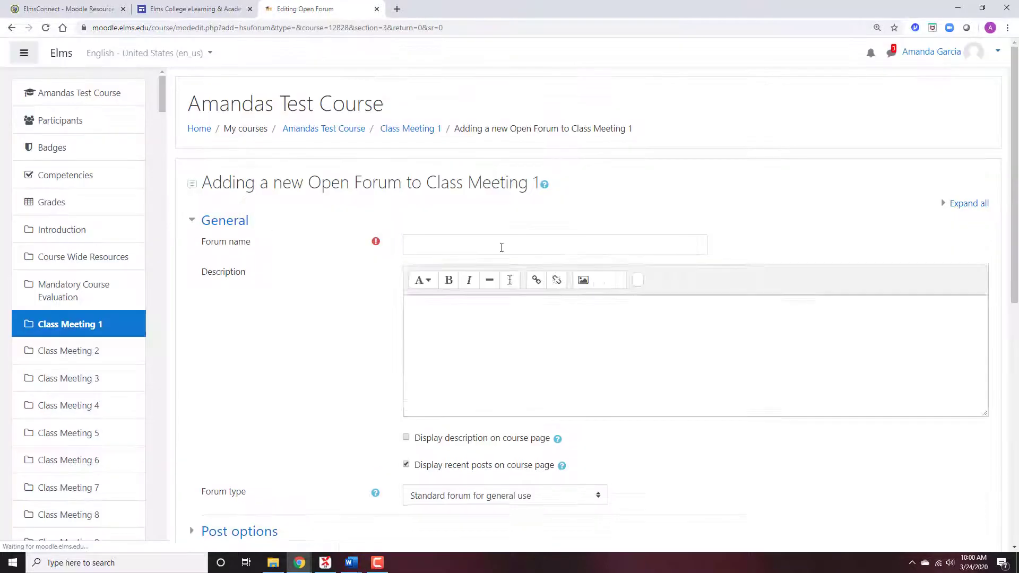
Name the forum "Online Debate- Due 4/3/2020" and paste the copied minimum wage debate instructions as its description.
click(502, 246)
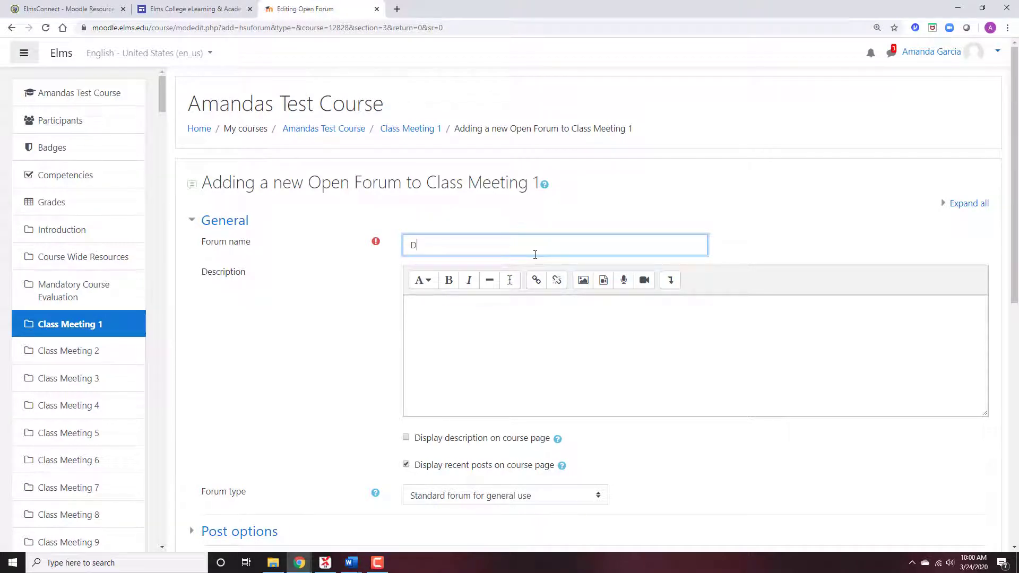
text(Online Debate- Due 4/3/2020)
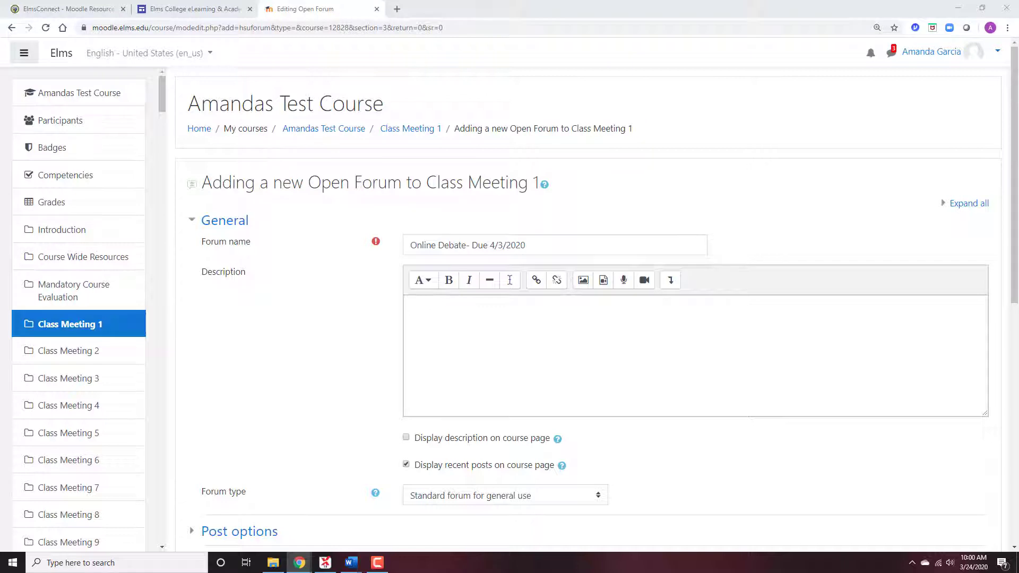
click(449, 342)
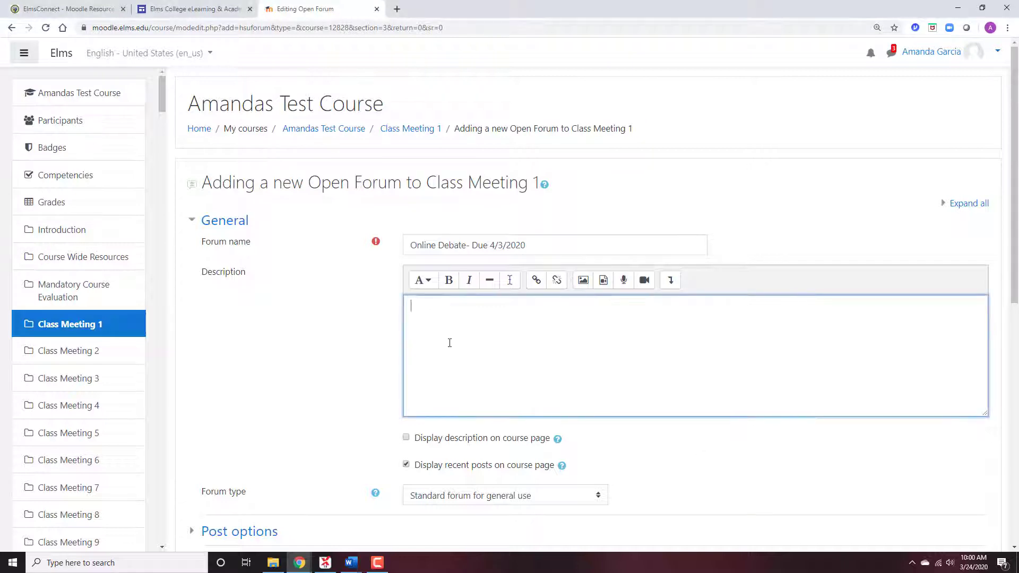
key(ctrl+v)
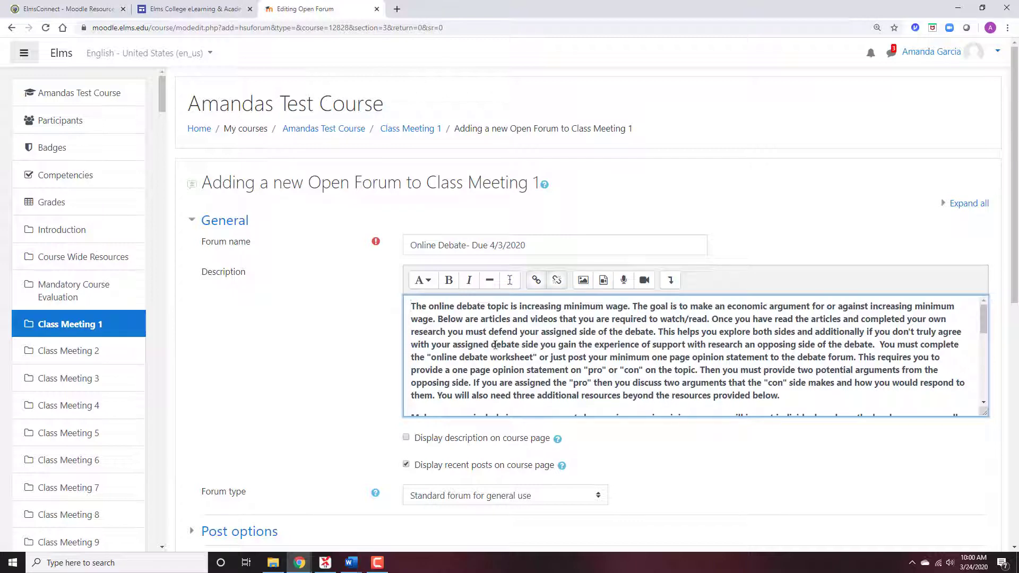
Review the forum description's debate instructions, "Pro" and "Con" statements, and article links.
scroll(495, 345, down, 2)
scroll(510, 329, up, 2)
scroll(748, 345, down, 5)
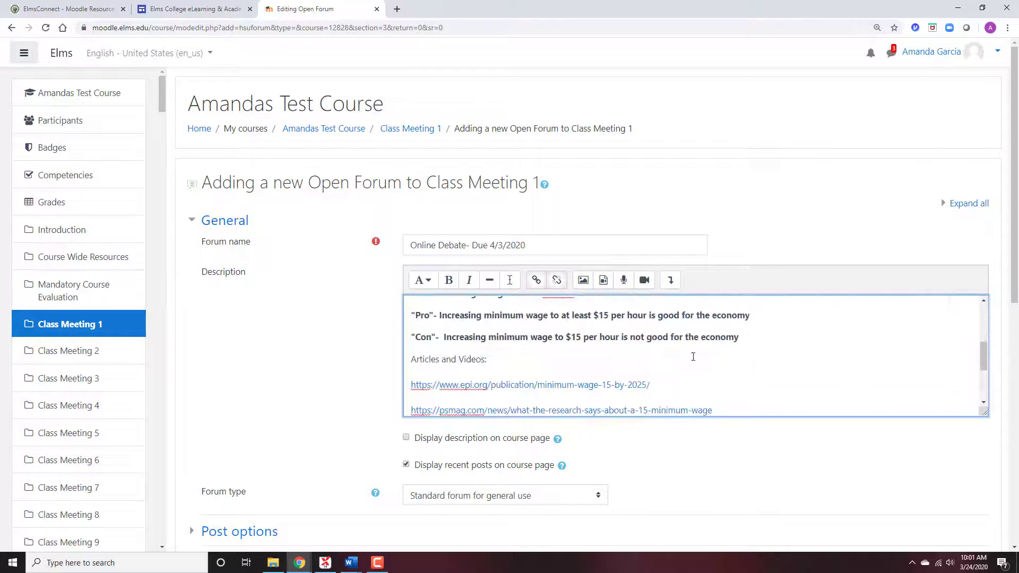
drag(448, 320, 447, 341)
click(758, 345)
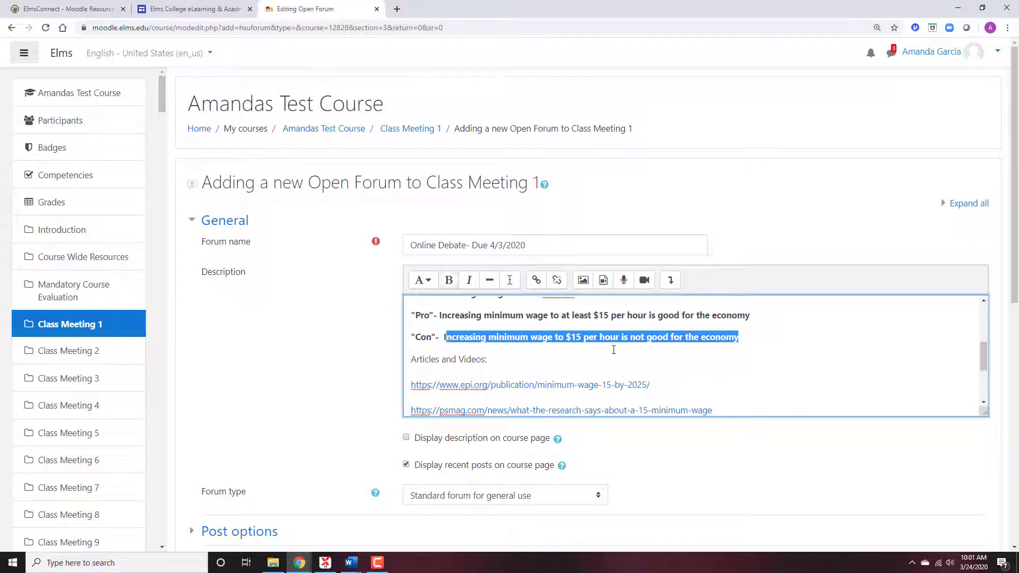
scroll(614, 352, down, 3)
scroll(517, 341, down, 1)
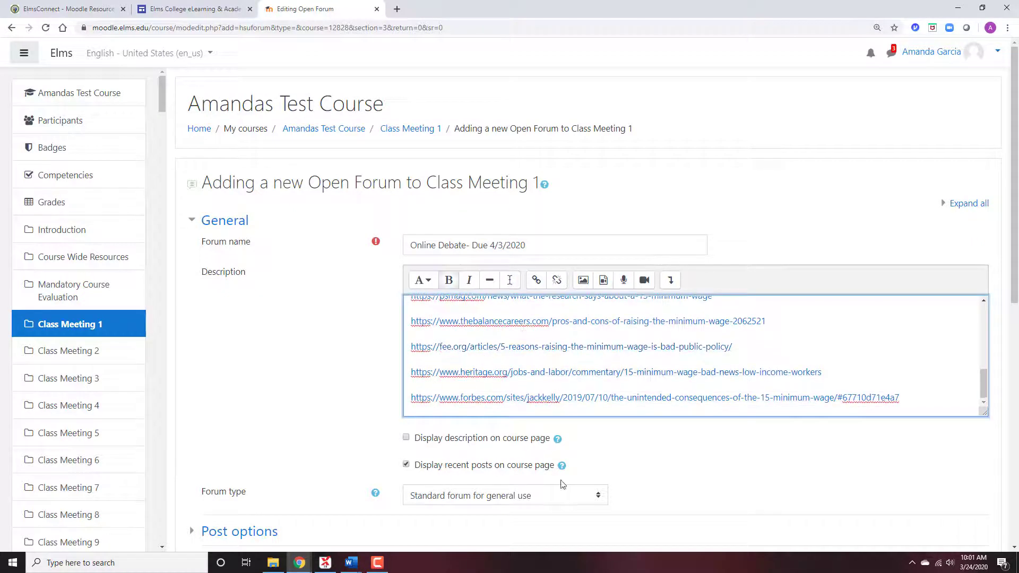
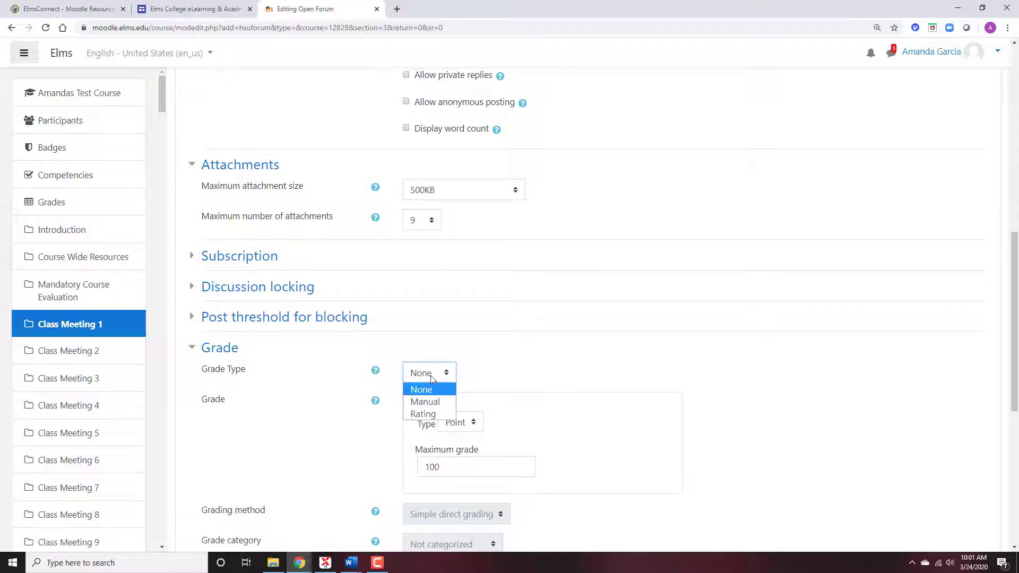
Set the forum's grade type to Manual.
click(445, 402)
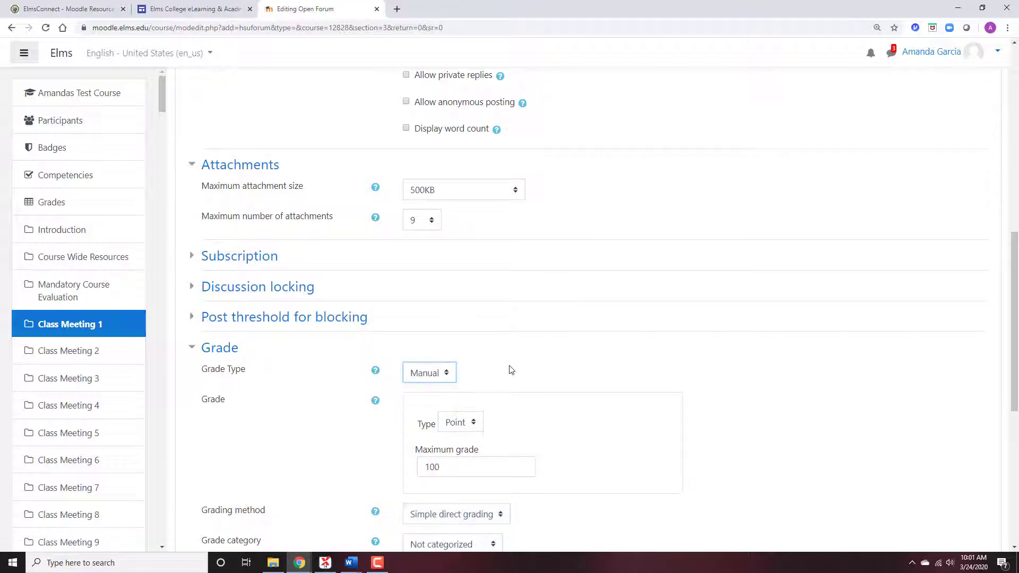
Set the forum's grading method to Rubric.
scroll(510, 368, down, 3)
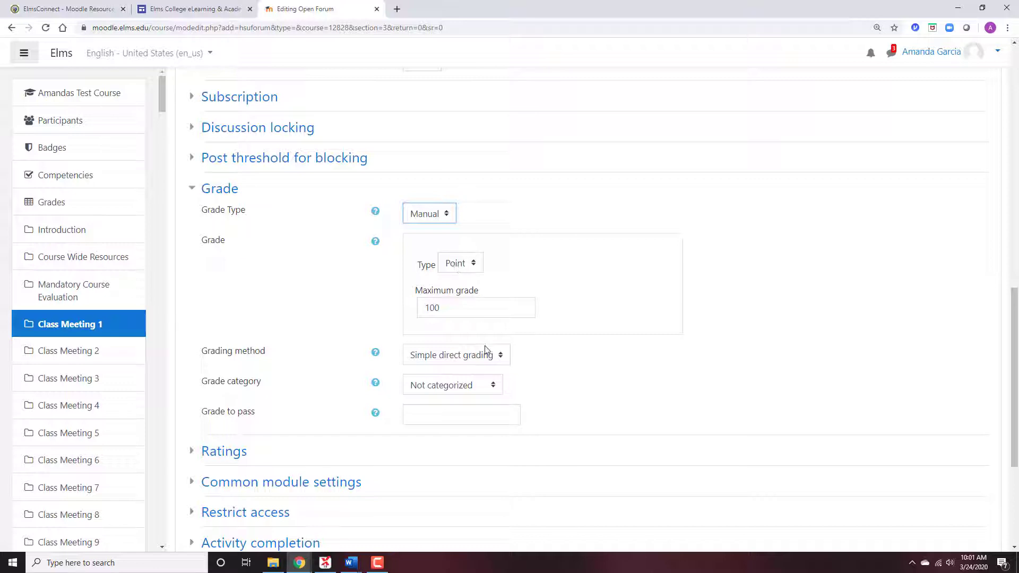
click(476, 361)
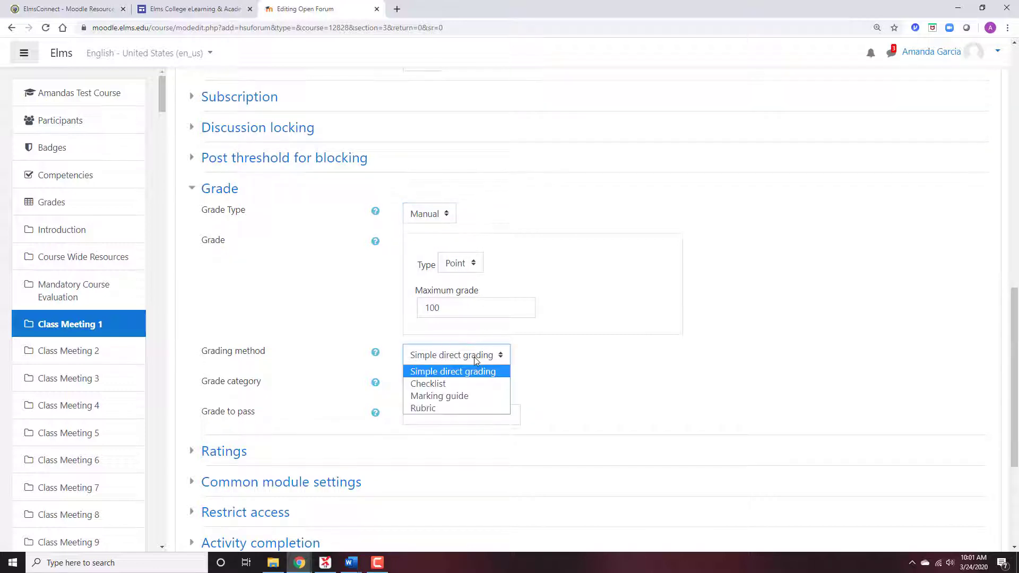
click(471, 407)
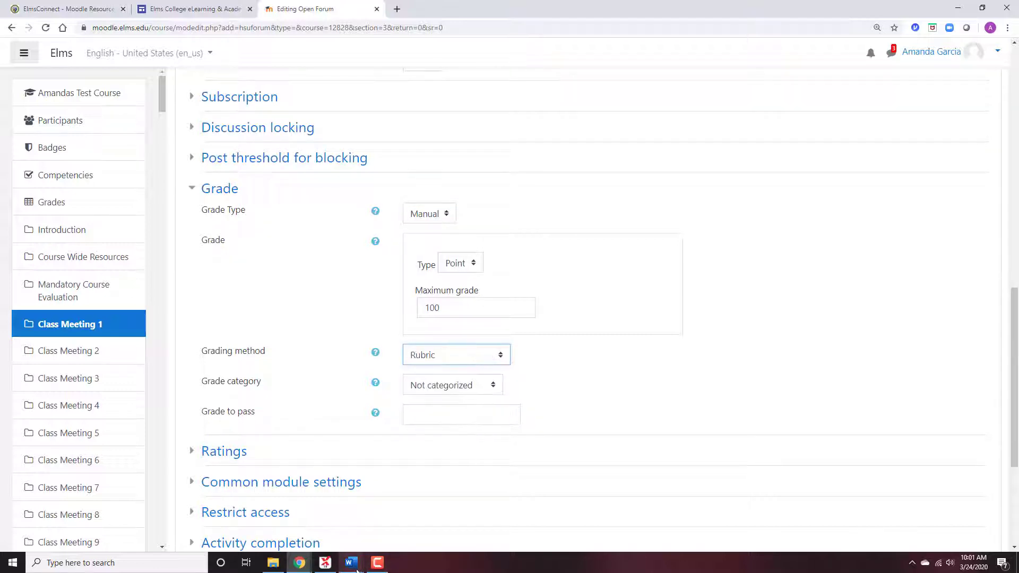
Examine the debate grading rubric in Word, especially the level 4 Participation description, and return to the forum settings in the browser.
mouse_move(351, 562)
click(317, 522)
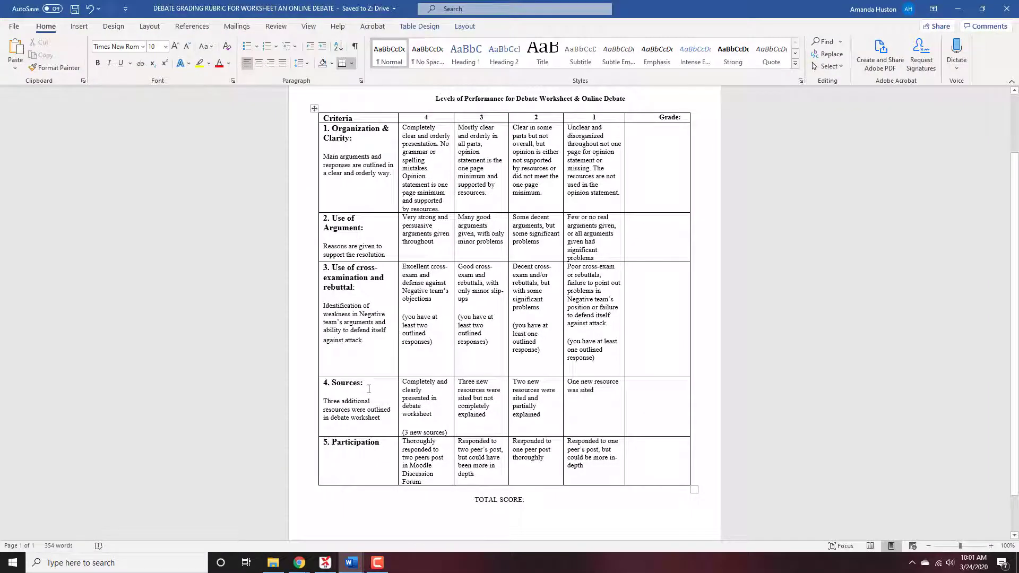
scroll(299, 204, up, 2)
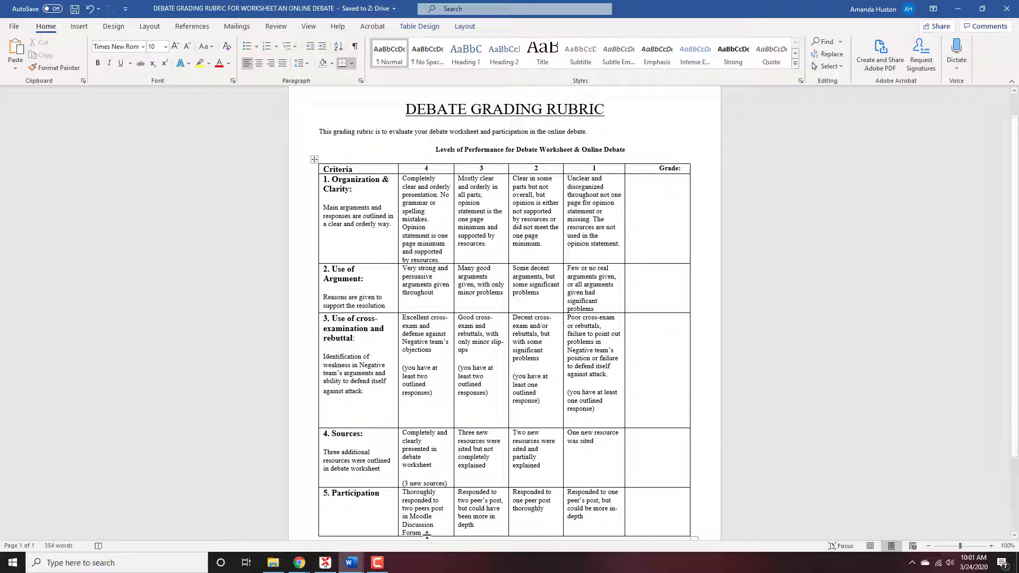
drag(426, 527, 409, 497)
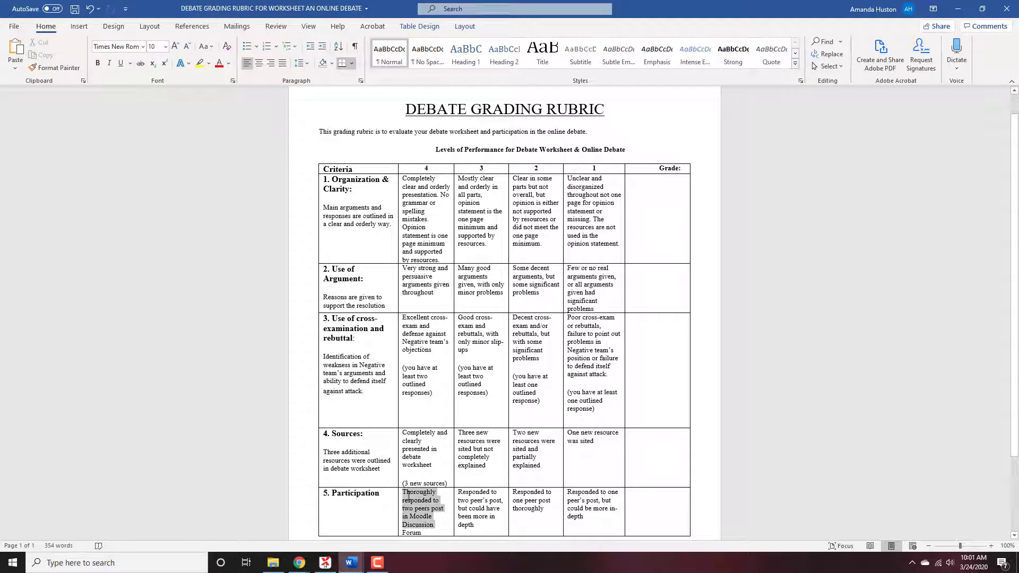
click(487, 522)
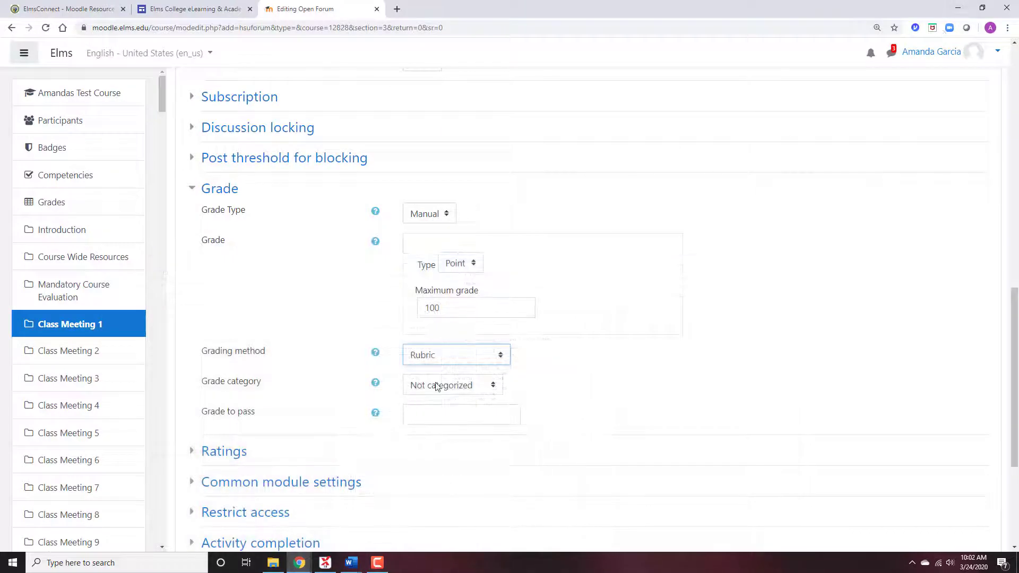
Assign the forum to the Online Debates grade category.
click(436, 386)
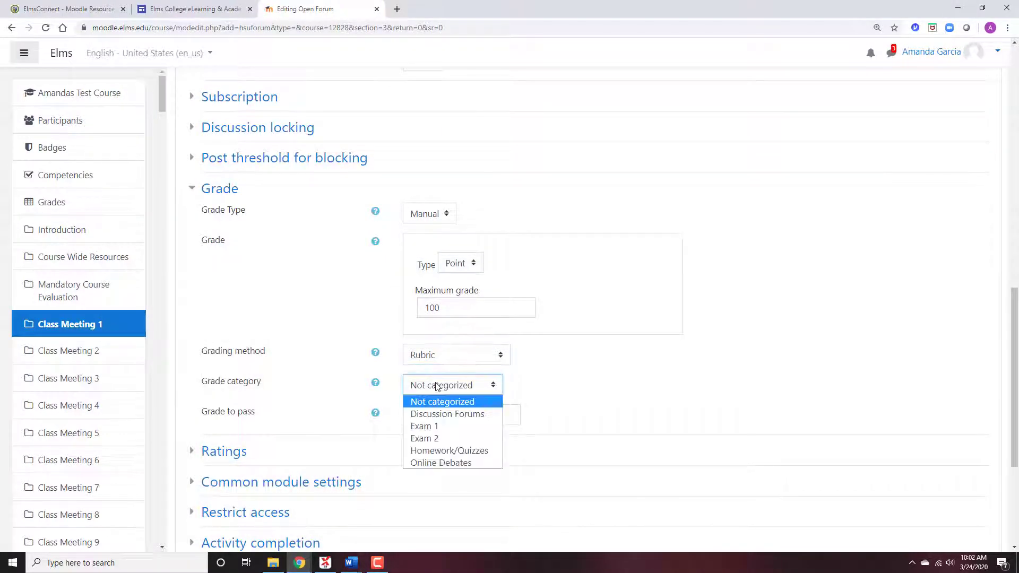
click(469, 463)
scroll(296, 367, down, 2)
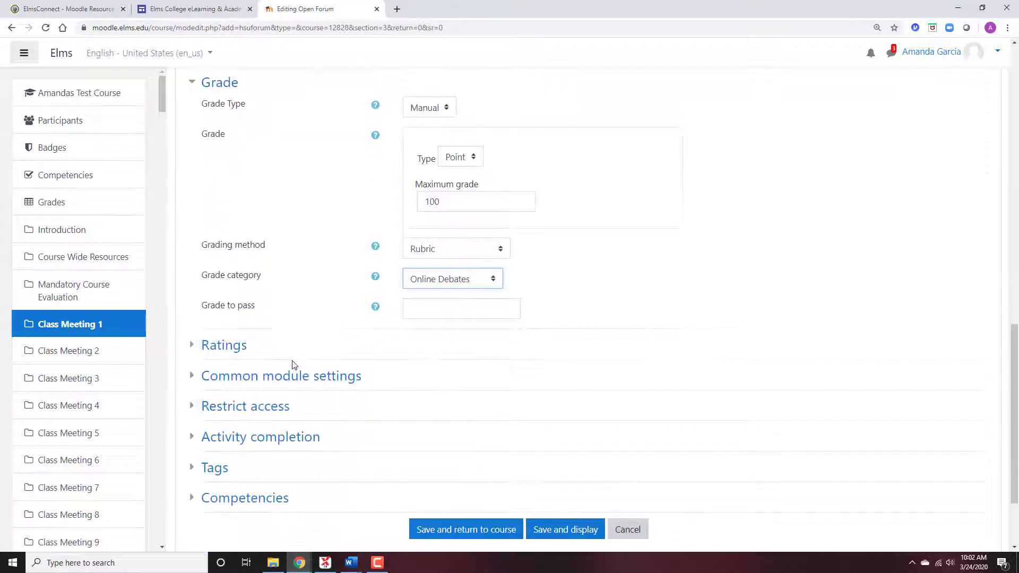
scroll(423, 255, down, 2)
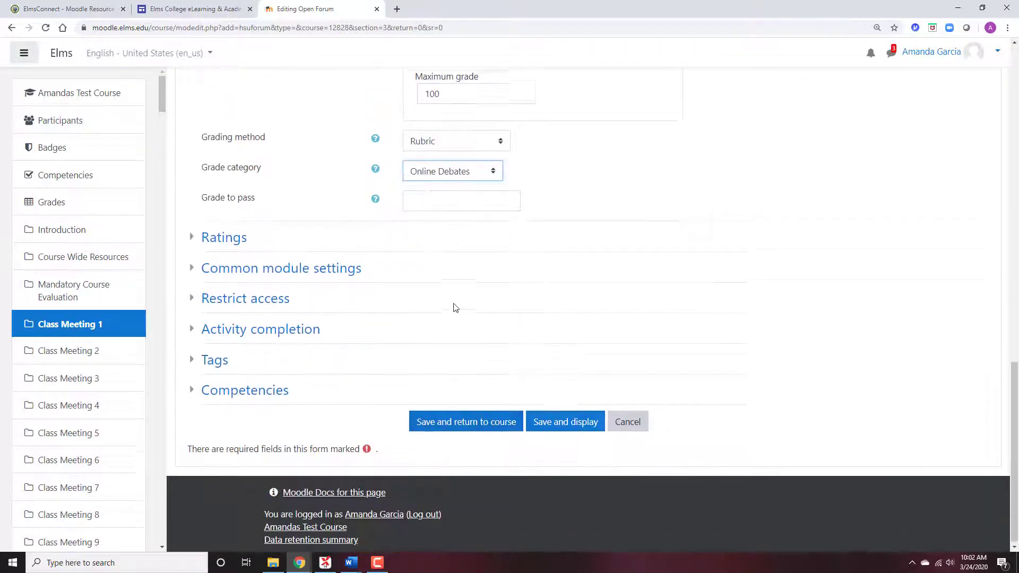
Review the forum's description, post options, attachment limits and grade settings, including the grade type and grading method choices.
scroll(454, 303, up, 4)
scroll(455, 295, up, 15)
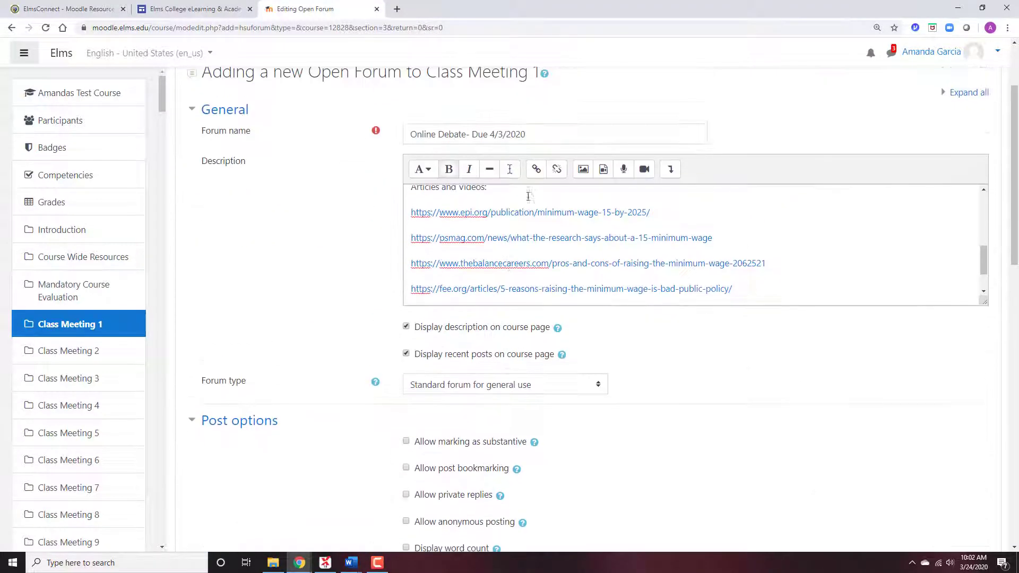
scroll(541, 190, up, 5)
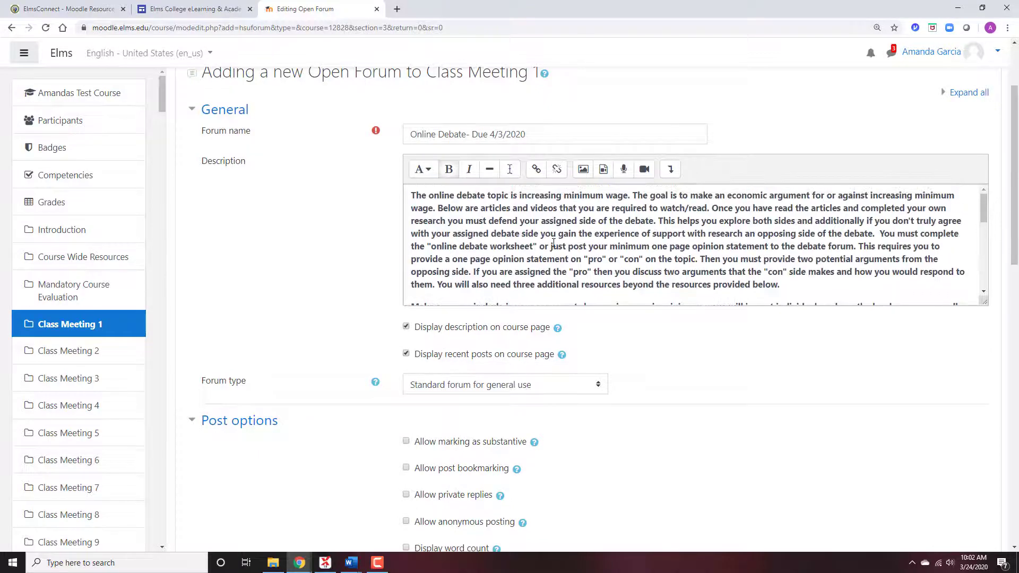
scroll(541, 233, down, 5)
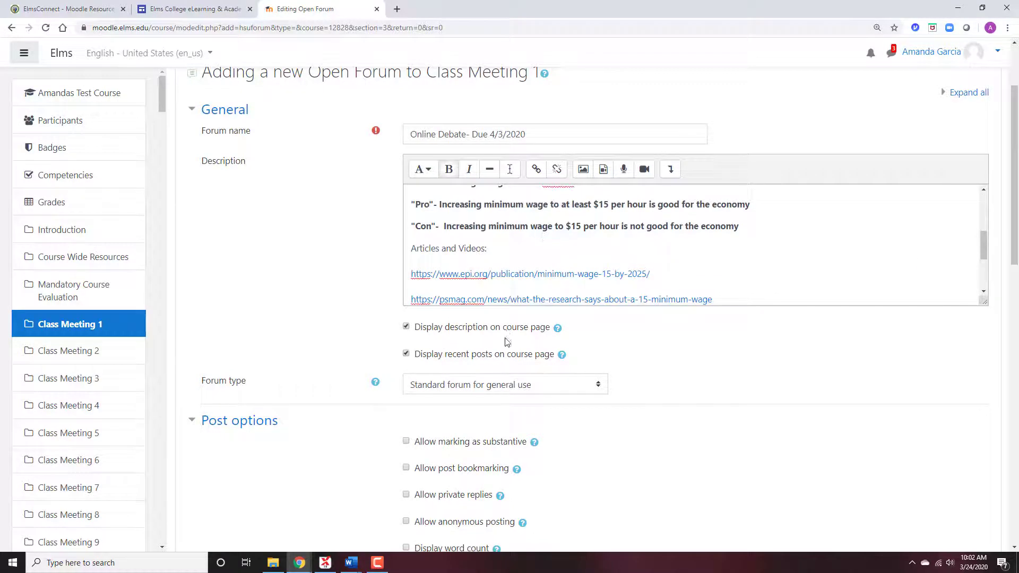
scroll(504, 329, down, 7)
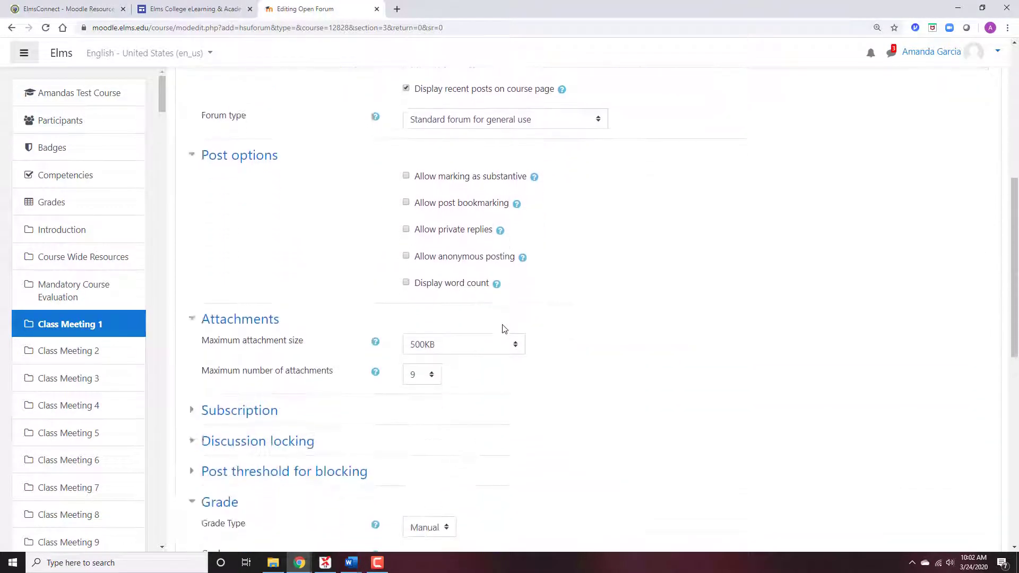
scroll(504, 324, down, 2)
click(442, 317)
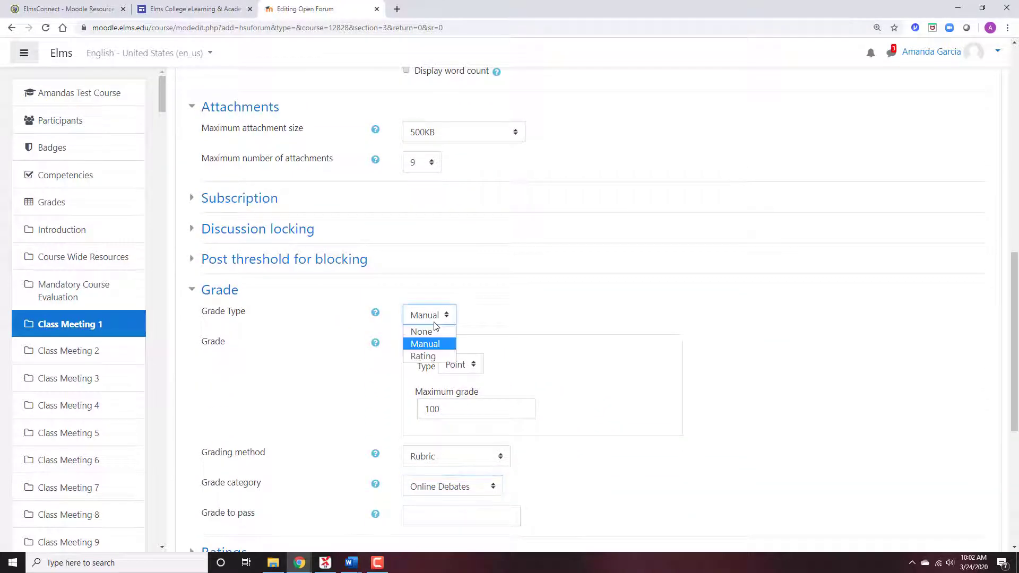
click(427, 341)
scroll(494, 324, down, 2)
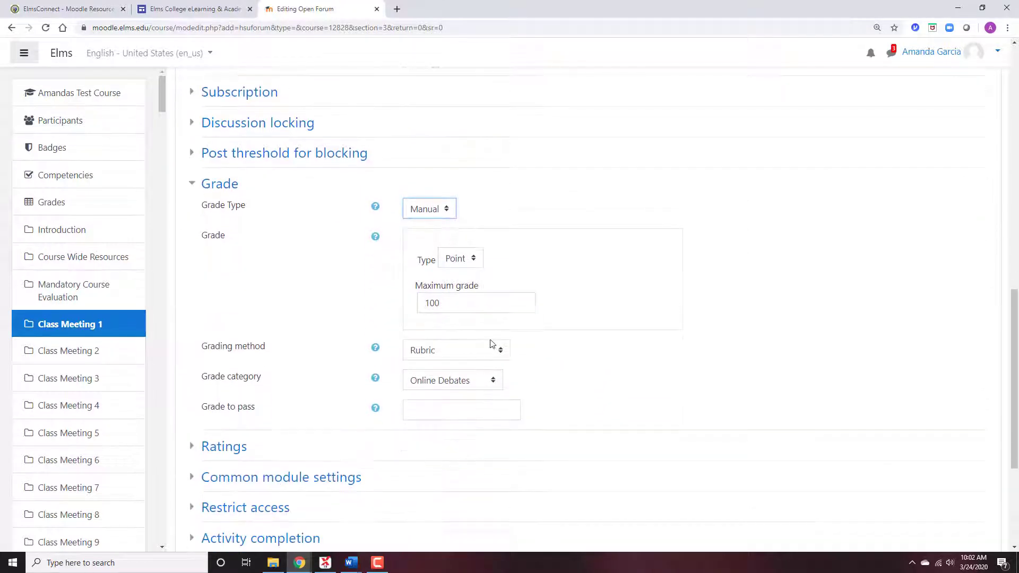
click(489, 351)
click(490, 351)
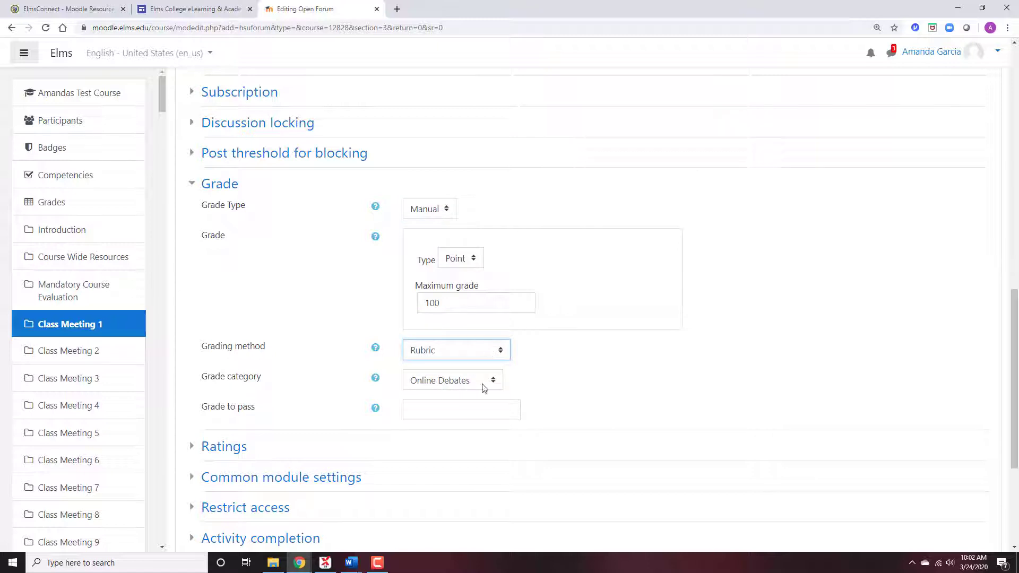
scroll(572, 361, down, 3)
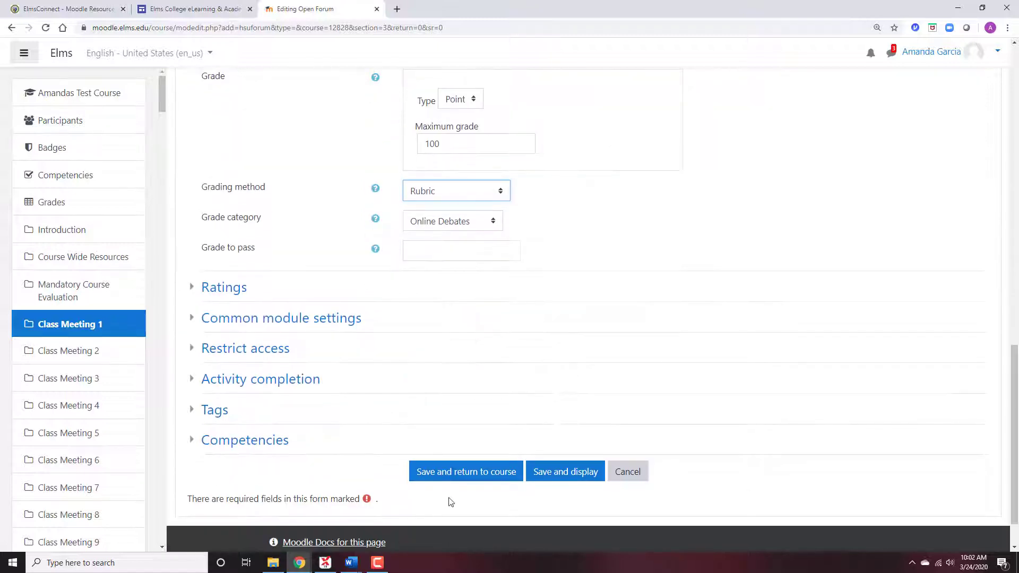
Save the Open Forum, return to the course page and check the Online Debate entry with its instructions and article links.
click(458, 472)
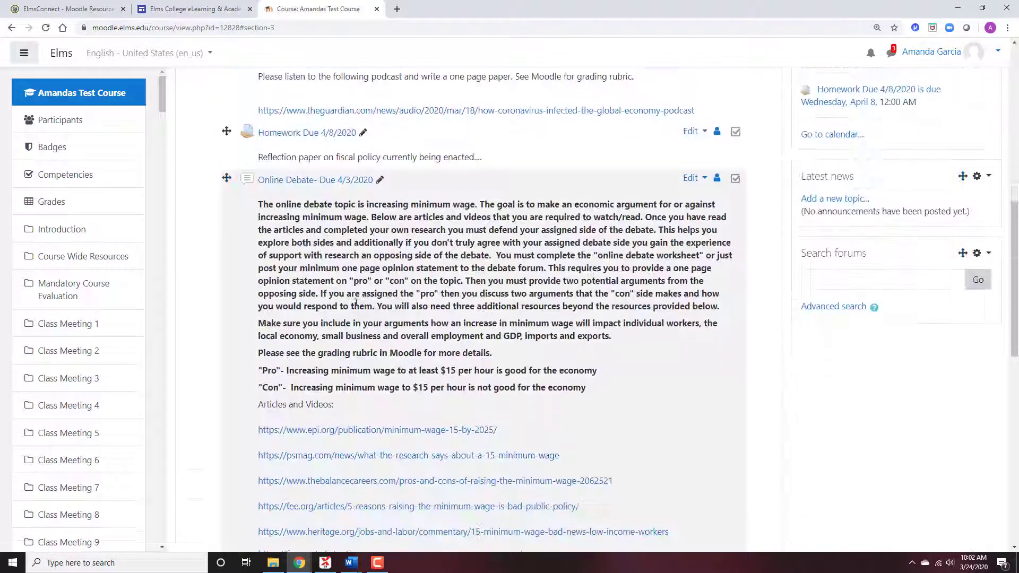
scroll(373, 246, down, 2)
scroll(322, 228, up, 3)
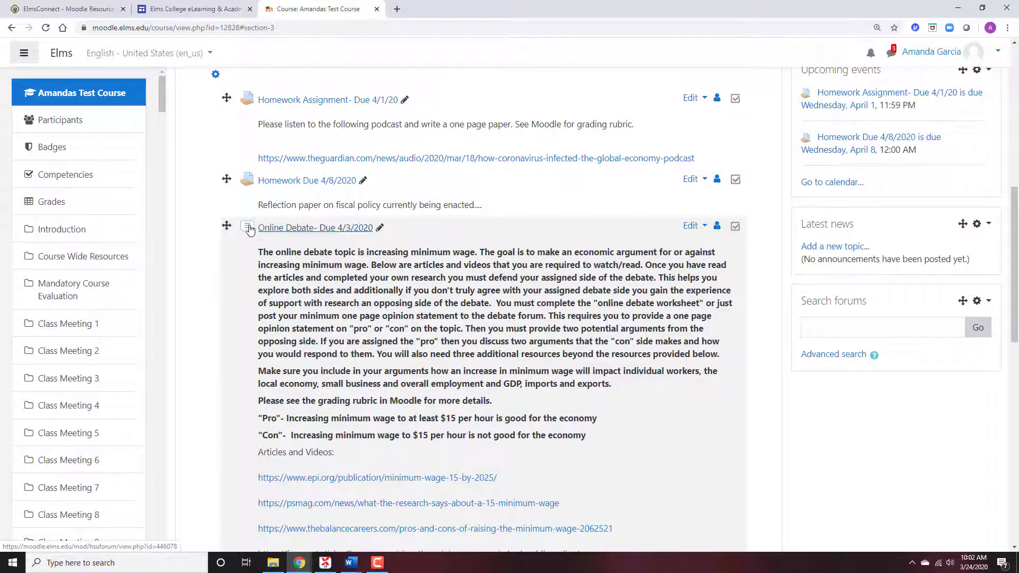
scroll(421, 247, down, 4)
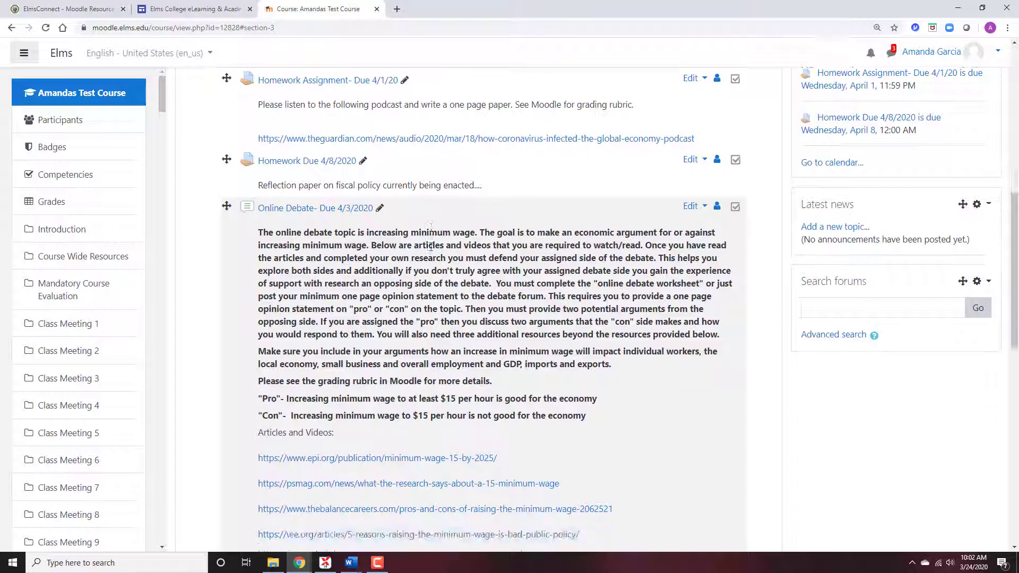
scroll(434, 246, up, 3)
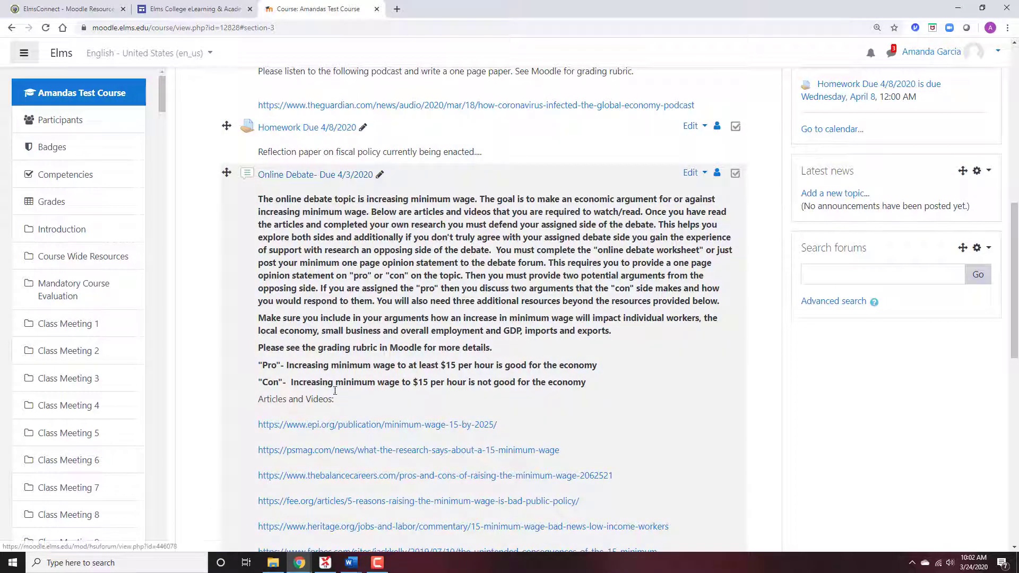
Upload the documents "DEBATE GRADING RUBRIC FOR WORKSHEET AN ONLINE DEBATE" and "Debate Worksheet 20 Online" from File Explorer to Class Meeting 1.
mouse_move(350, 562)
click(345, 527)
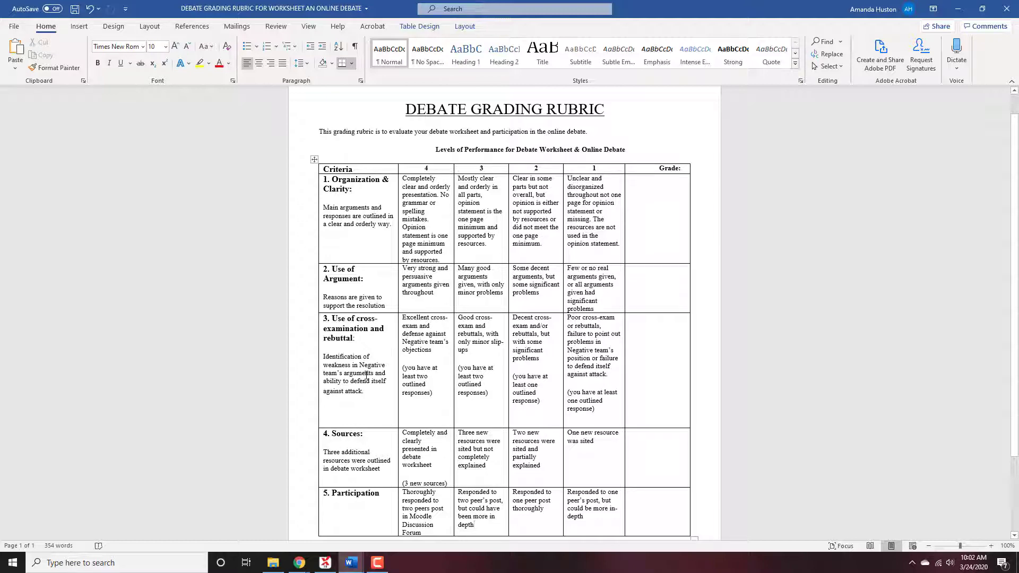
click(958, 8)
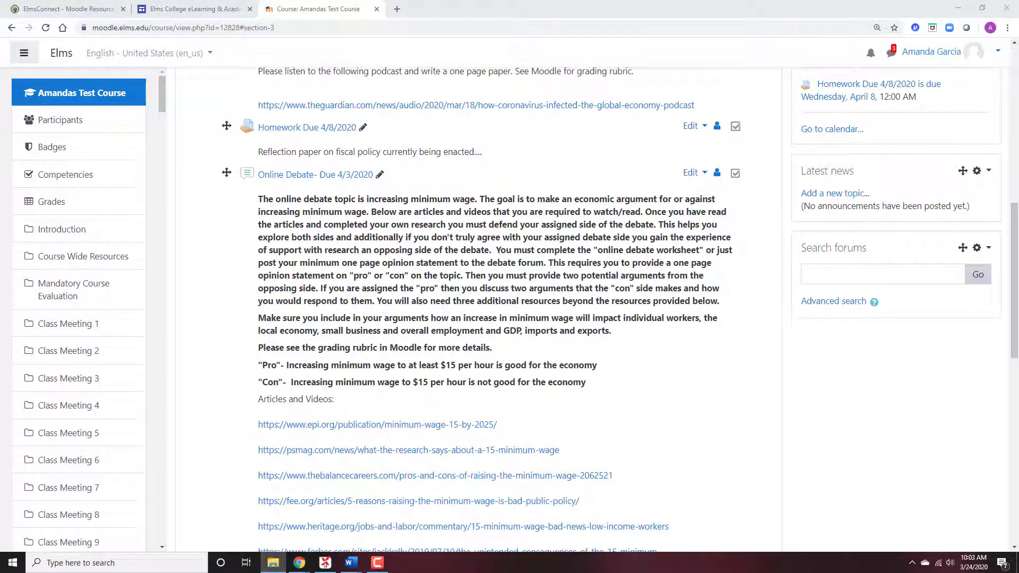
drag(877, 300, 511, 325)
scroll(482, 436, down, 5)
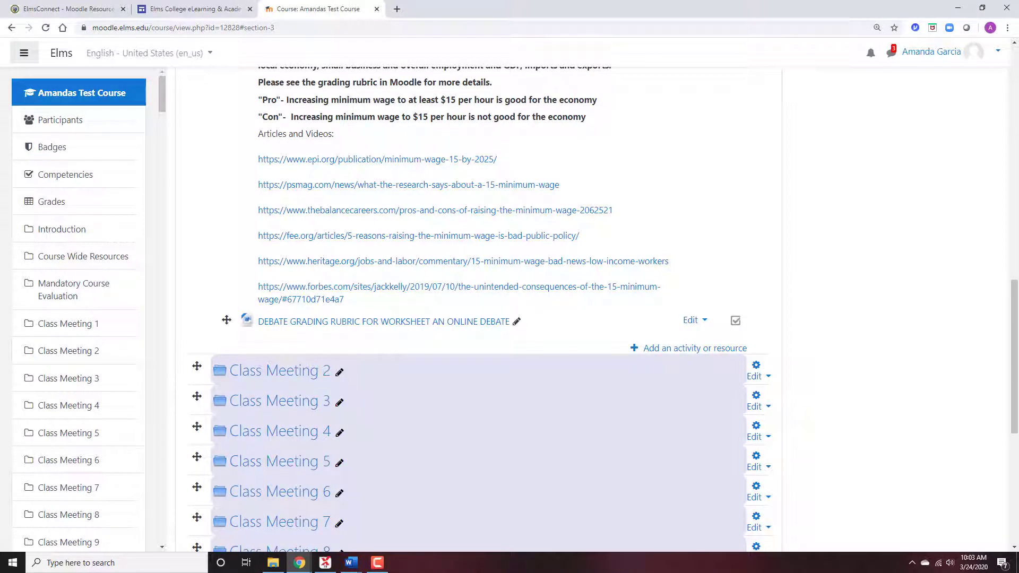
key(super+e)
drag(1008, 340, 409, 340)
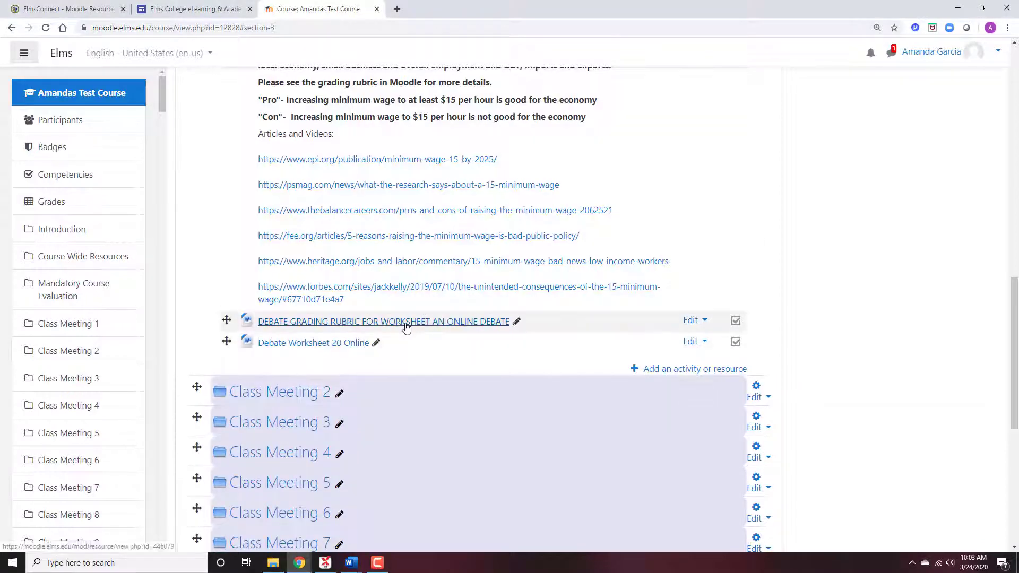
Download and open the uploaded grading rubric to check it, and close the opened Word documents and the download window.
click(387, 321)
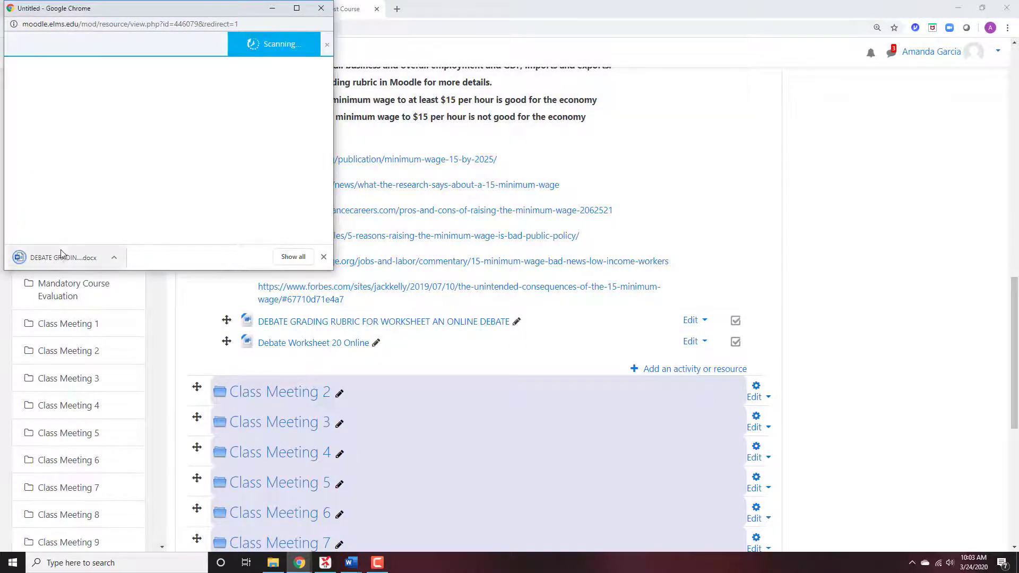
click(59, 257)
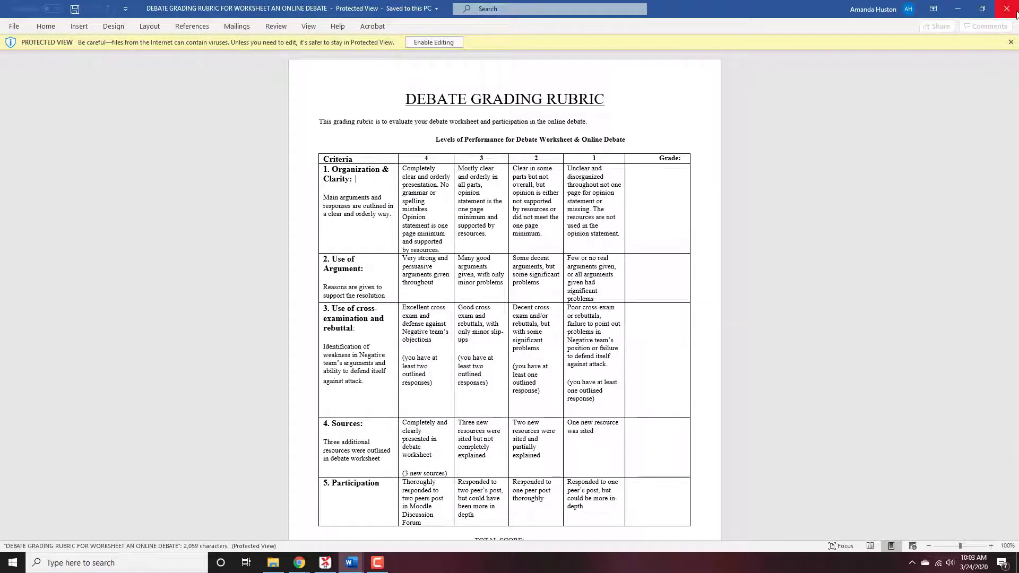
key(alt+Tab)
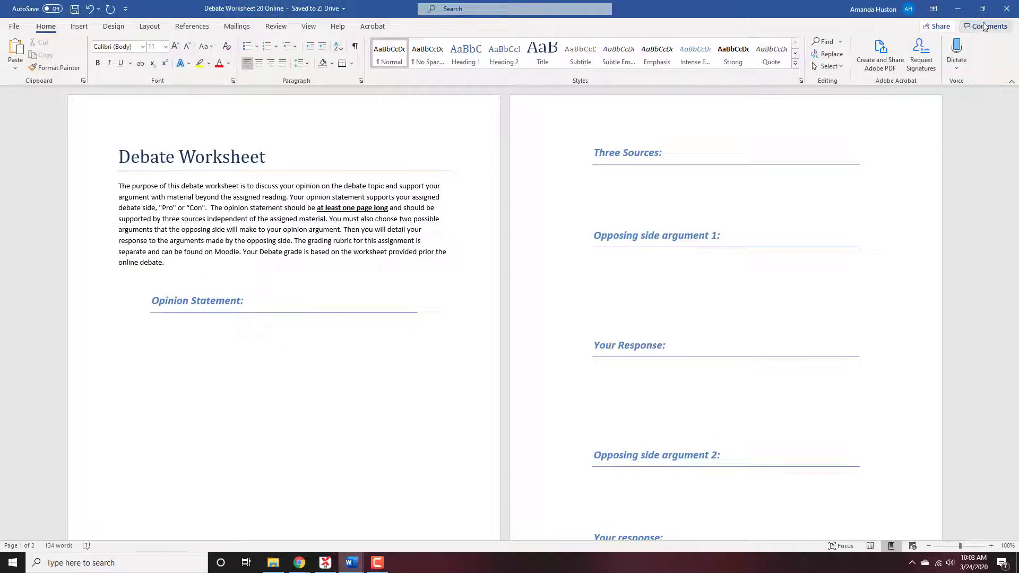
click(1008, 12)
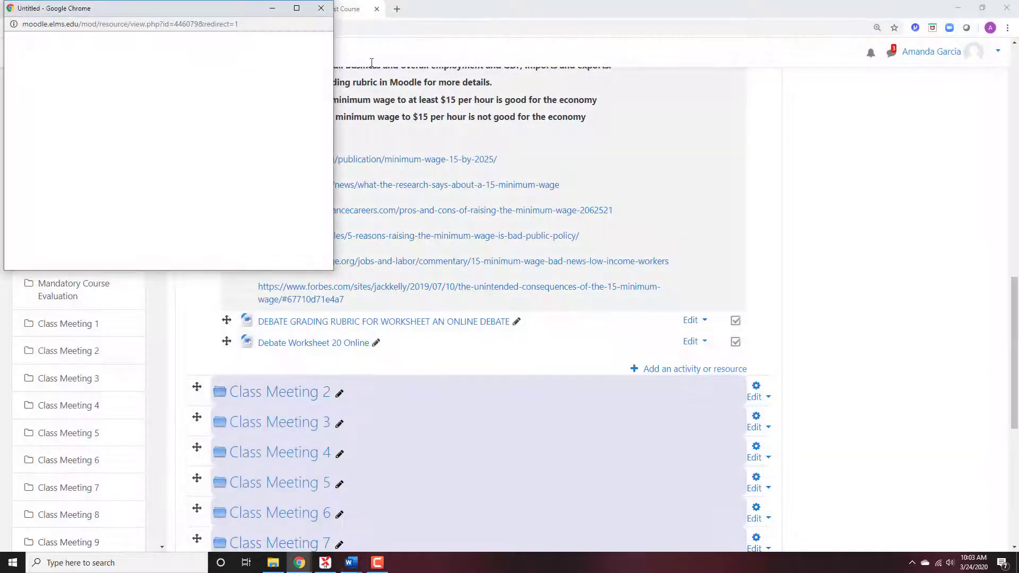
click(326, 7)
Open the rubric definition form for the "Online Debate- Due 4/3/2020" forum and switch to the debate grading rubric in Word.
scroll(349, 279, up, 6)
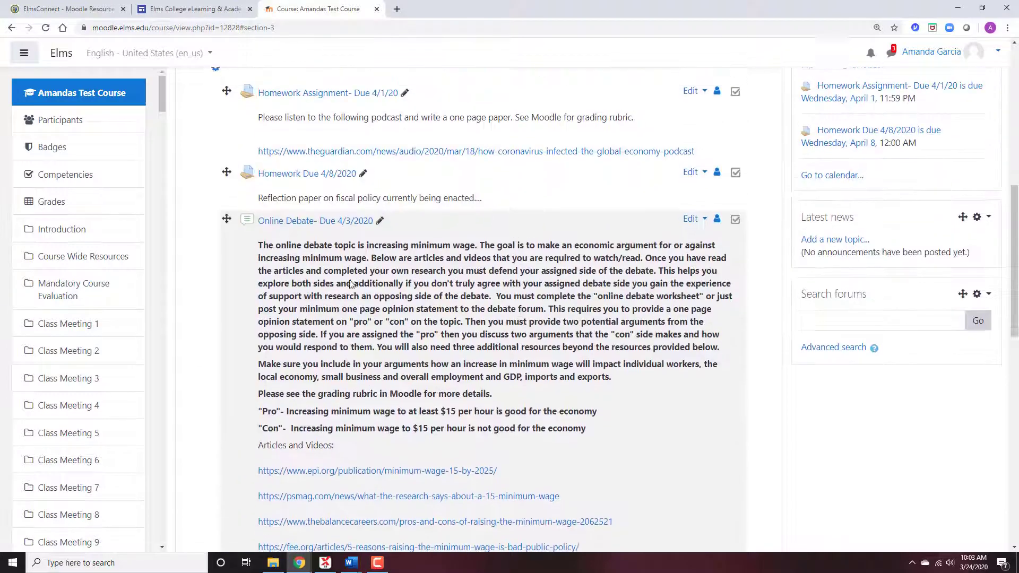
click(314, 229)
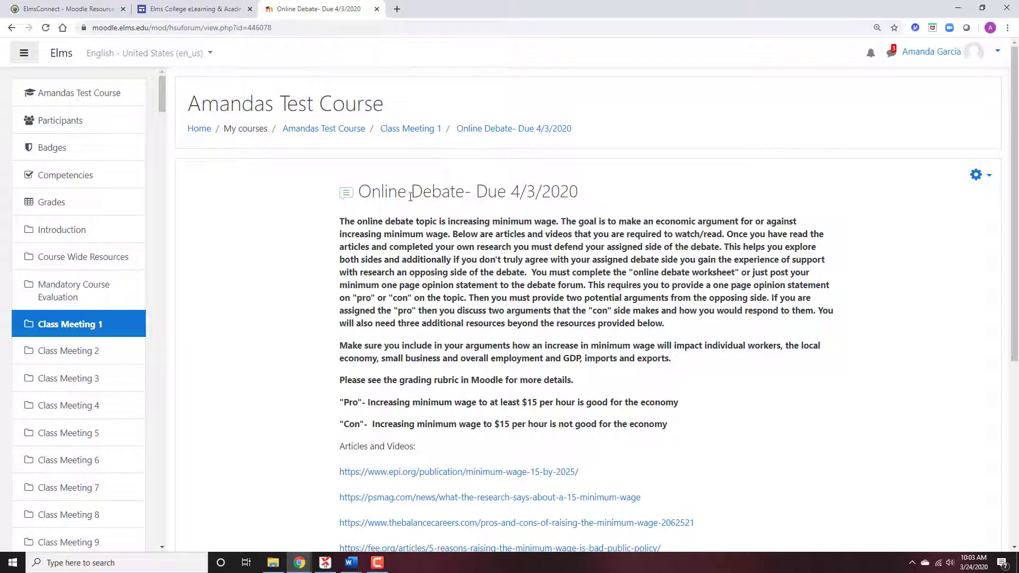
click(977, 177)
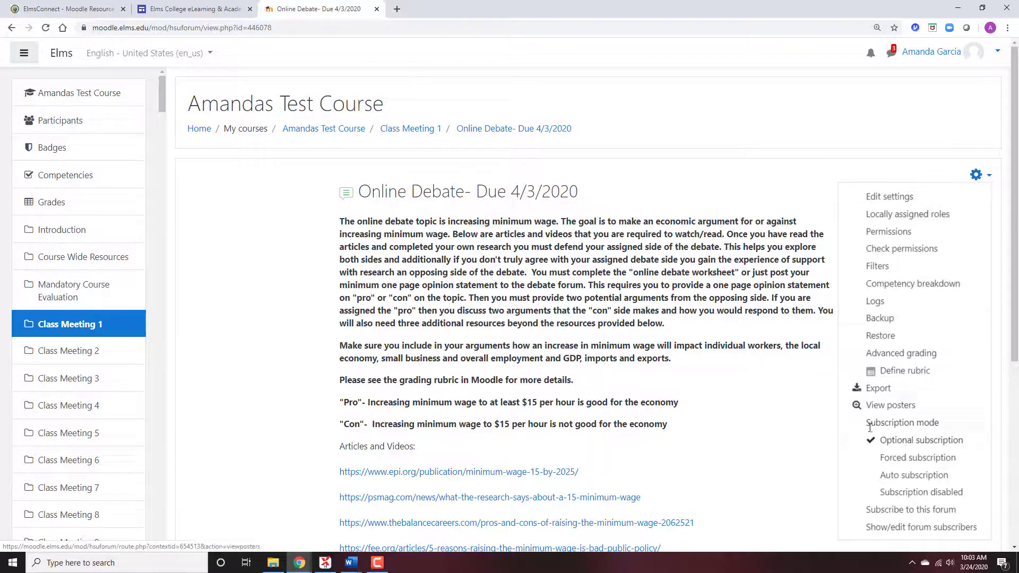
click(910, 371)
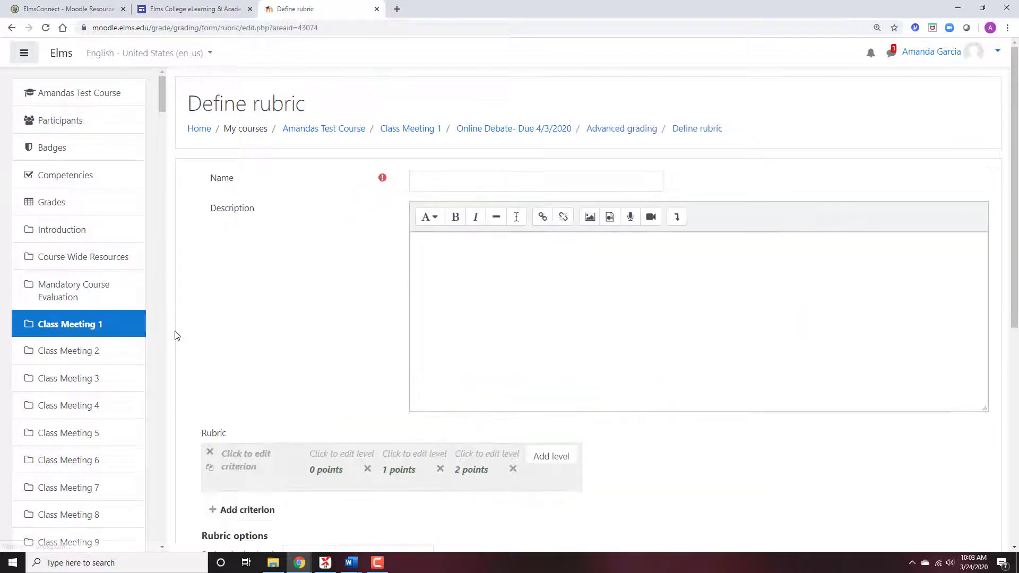
click(351, 563)
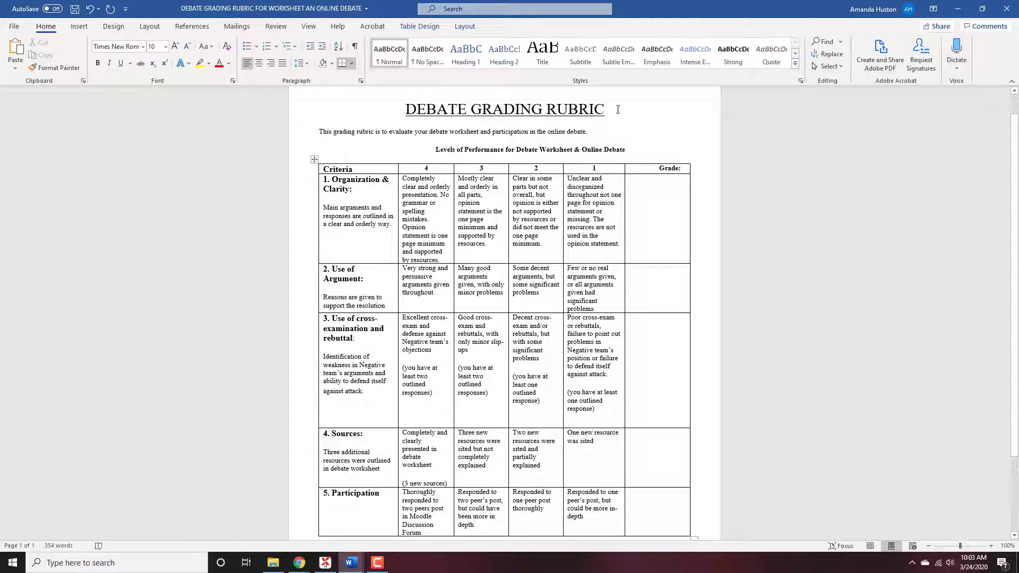
Copy the title "DEBATE GRADING RUBRIC" from the Word document and paste it as the rubric's name in Moodle.
drag(617, 109, 405, 110)
right_click(424, 109)
click(489, 131)
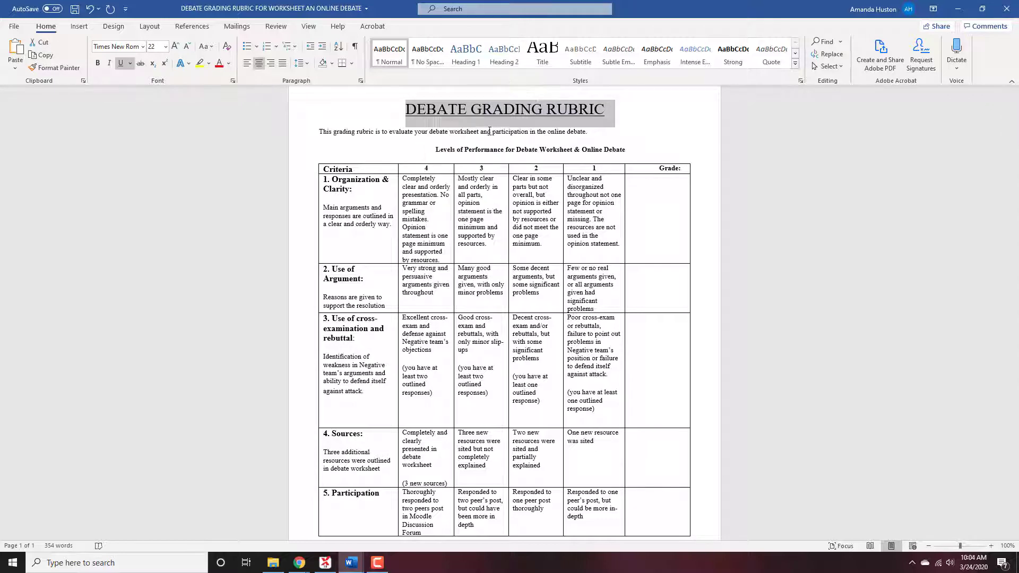
click(933, 8)
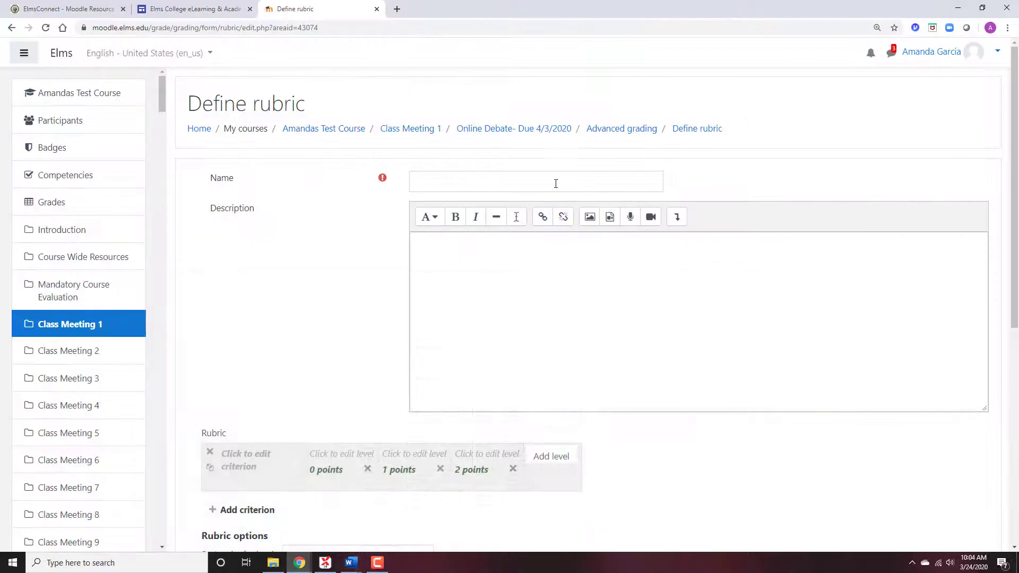
right_click(555, 183)
click(600, 265)
Copy the sentence "This grading rubric is to evaluate your debate worksheet and participation in the online debate." from Word into the rubric's description.
click(552, 289)
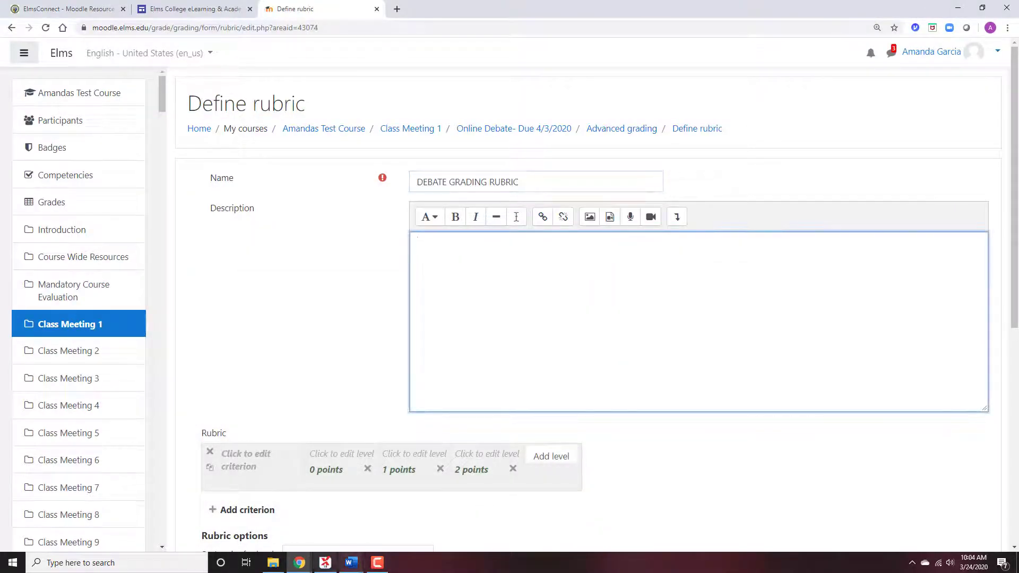
mouse_move(350, 562)
click(407, 509)
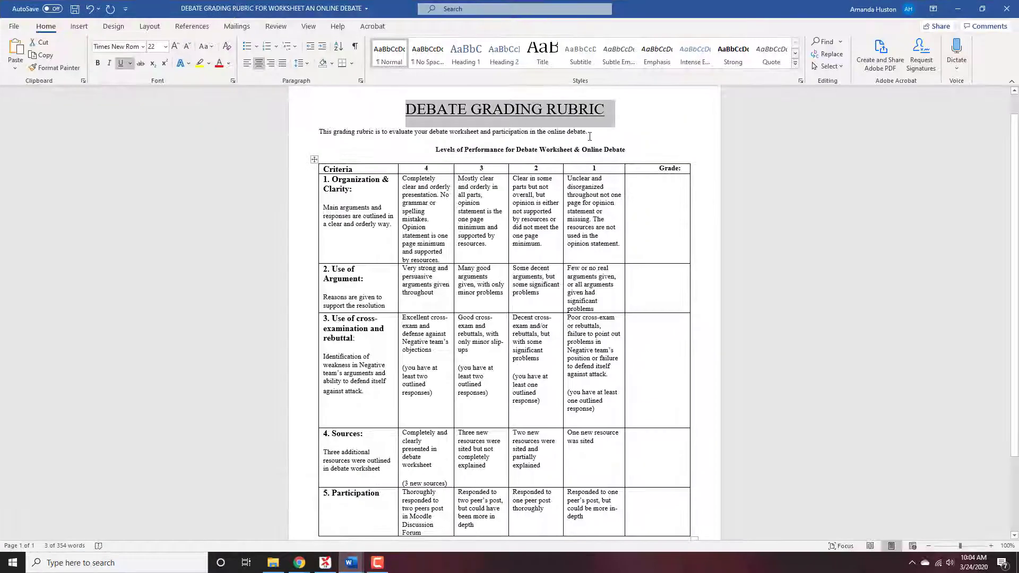
drag(589, 135, 326, 130)
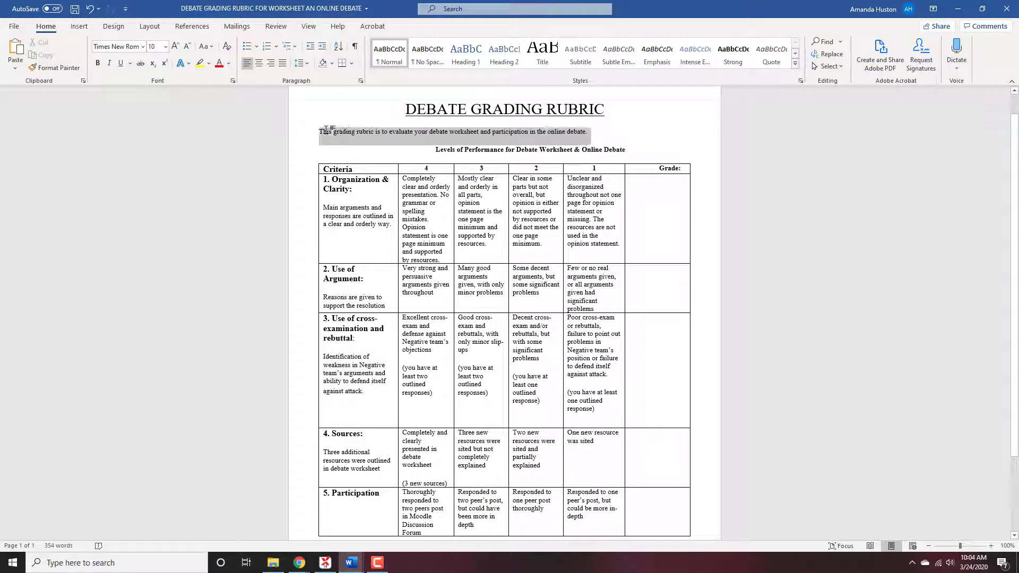
right_click(326, 130)
click(361, 150)
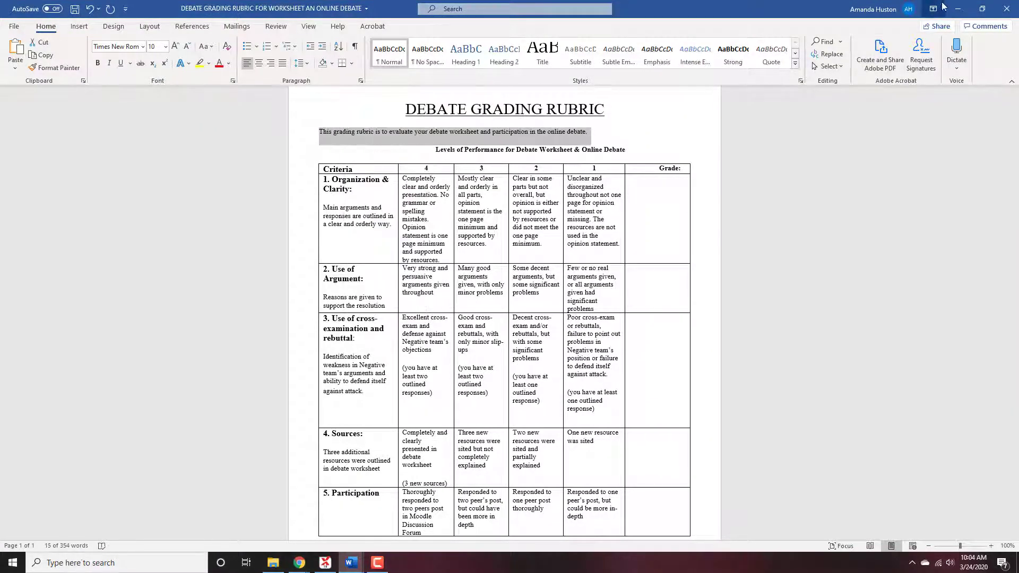
click(957, 9)
right_click(616, 271)
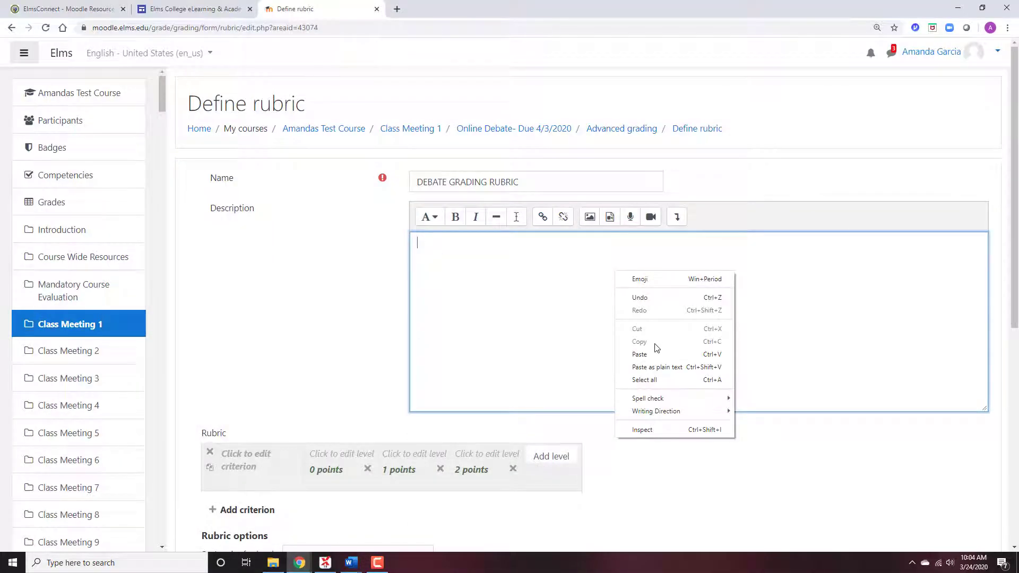
click(641, 353)
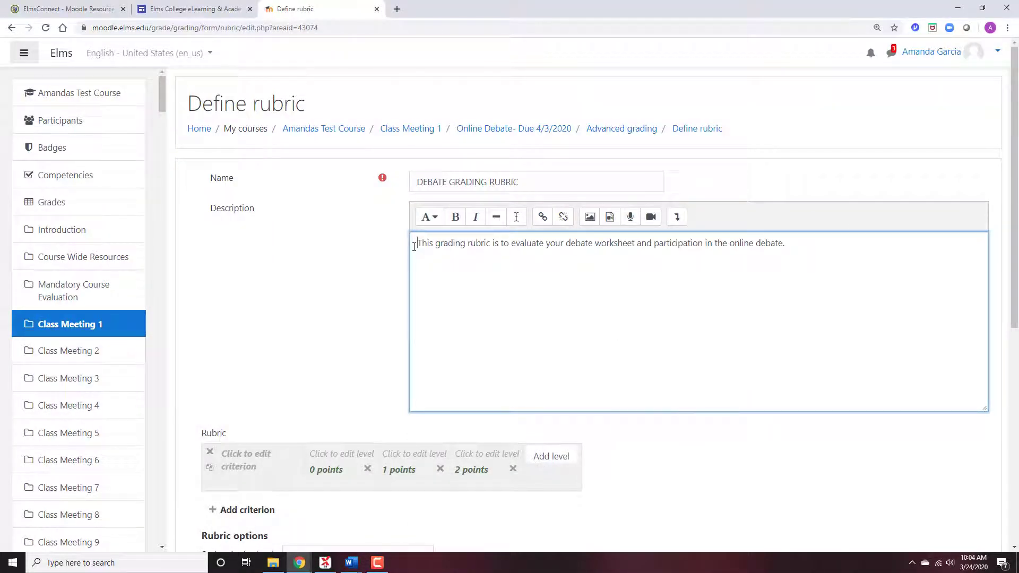
Copy the heading "Organization & Clarity:" from the Word rubric and paste it as the first criterion in Moodle.
scroll(414, 246, down, 1)
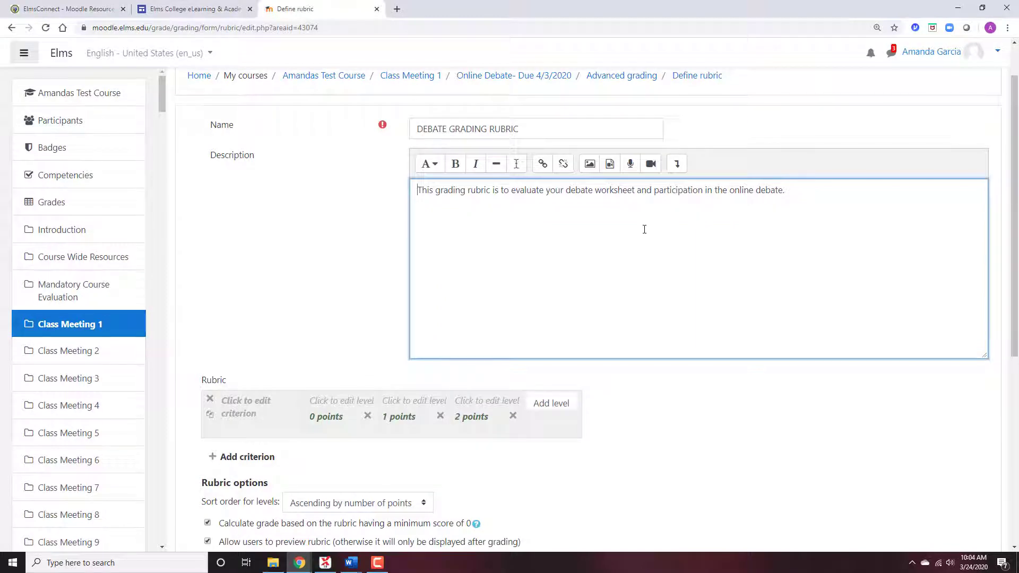
scroll(459, 337, down, 2)
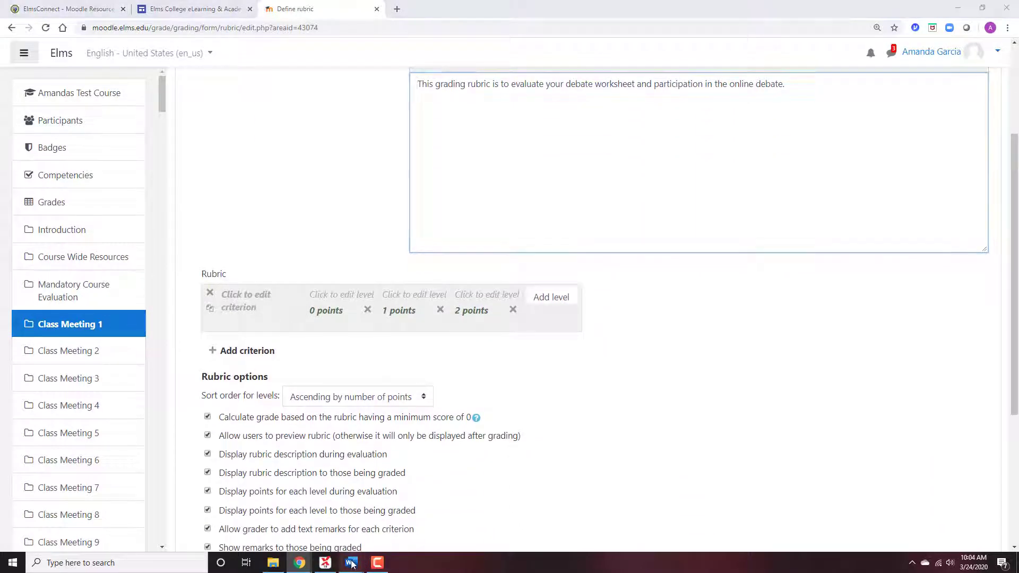
mouse_move(357, 566)
click(403, 510)
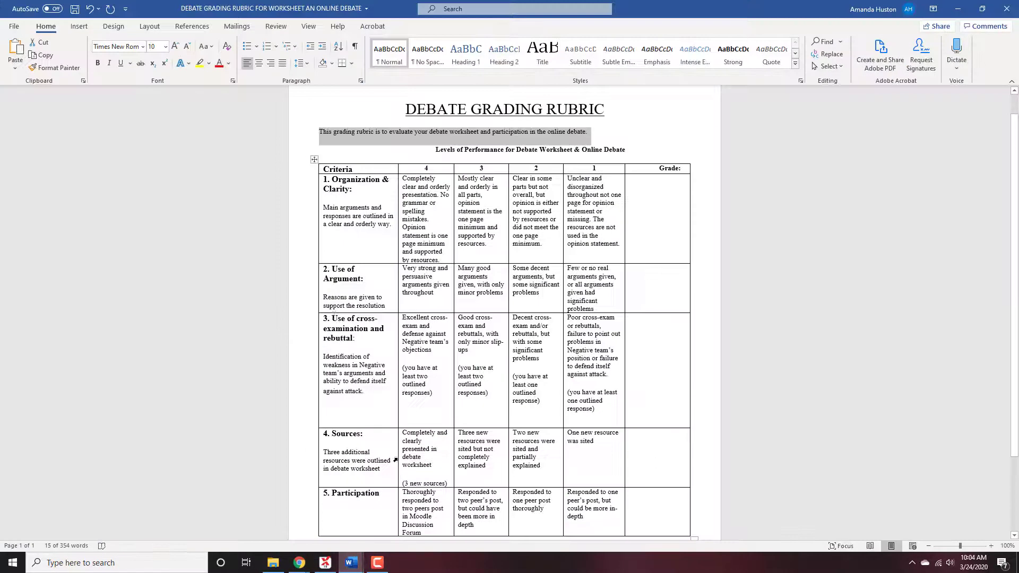
drag(366, 190, 332, 179)
right_click(333, 179)
click(358, 202)
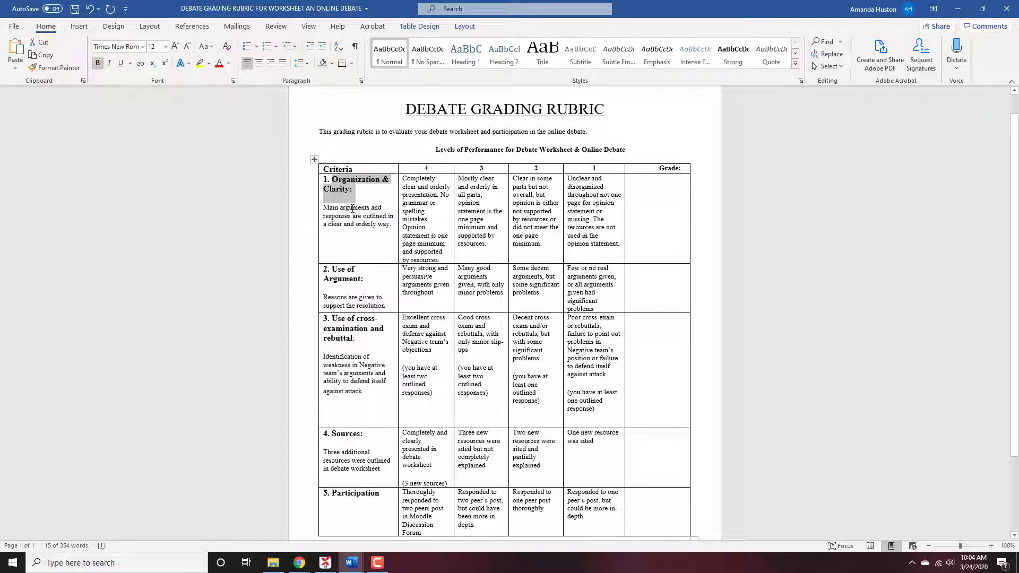
click(957, 9)
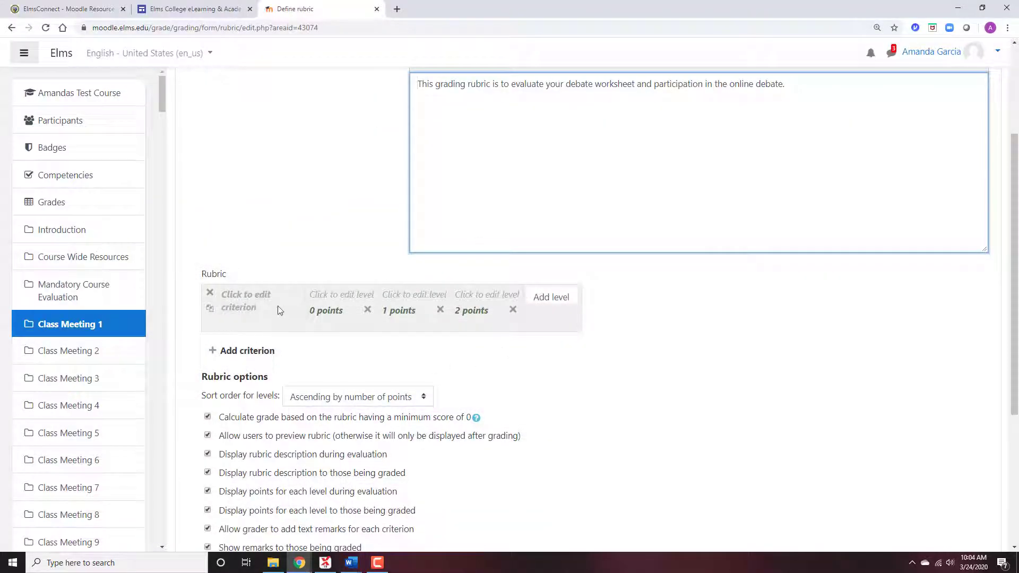
click(256, 299)
right_click(256, 299)
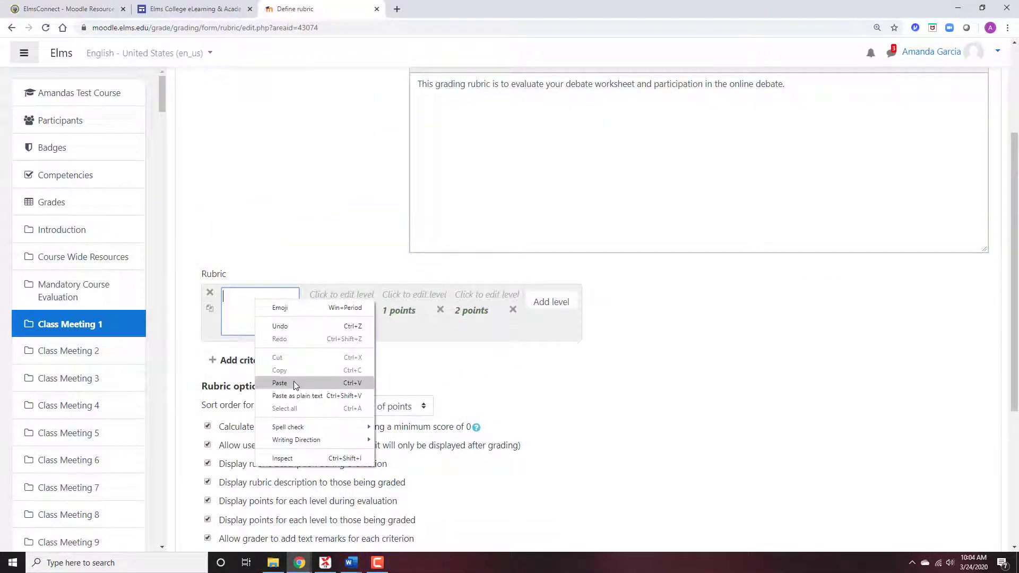
click(294, 381)
click(385, 370)
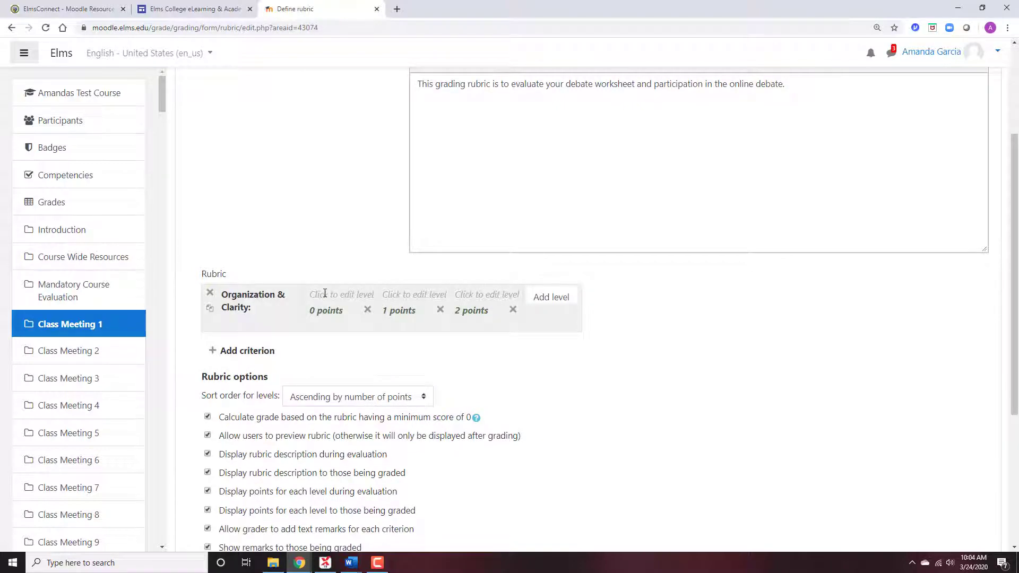
Define the 0-point level of the Organization & Clarity criterion as "Not completed".
mouse_move(351, 562)
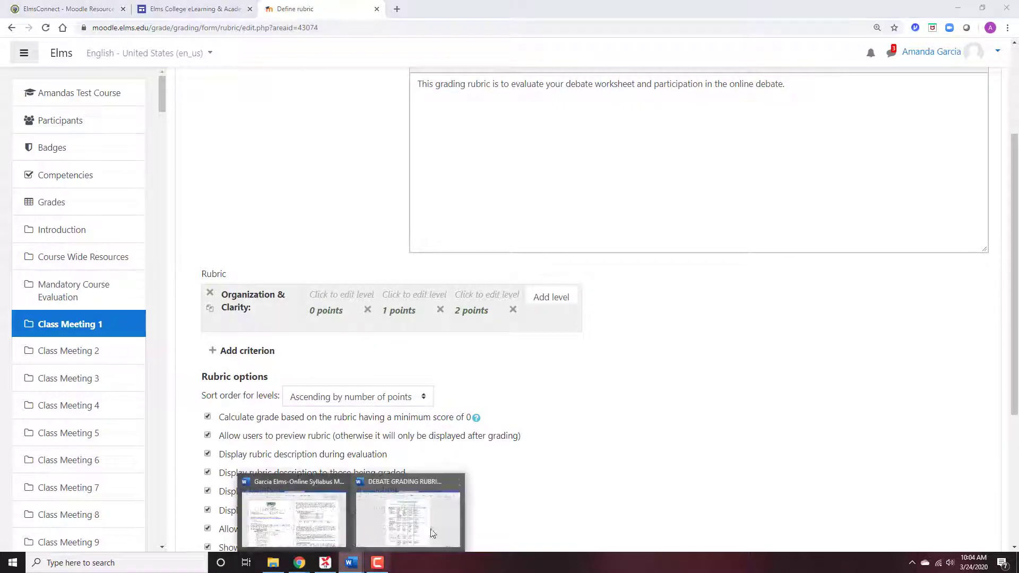
click(408, 510)
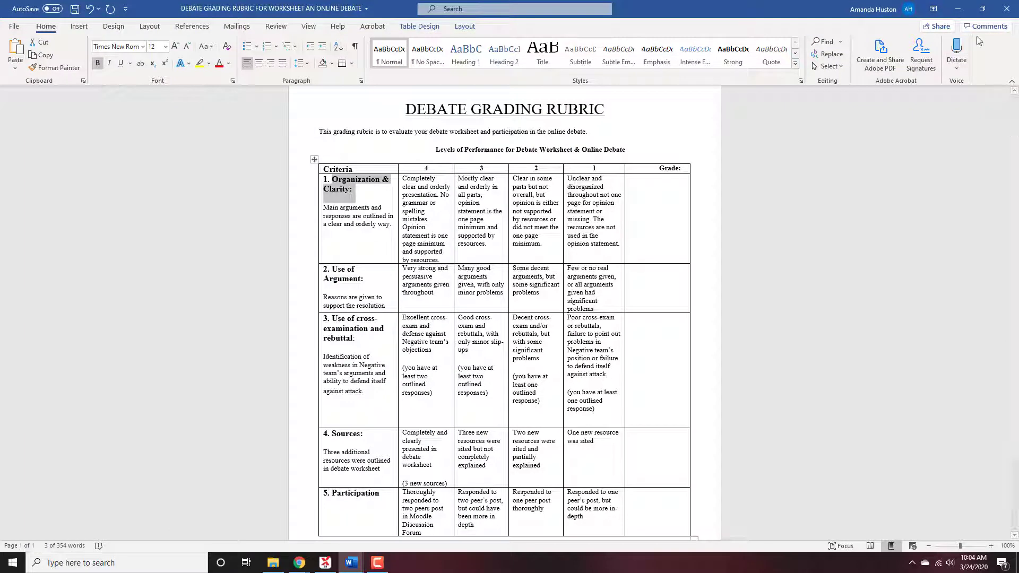
click(958, 9)
click(335, 318)
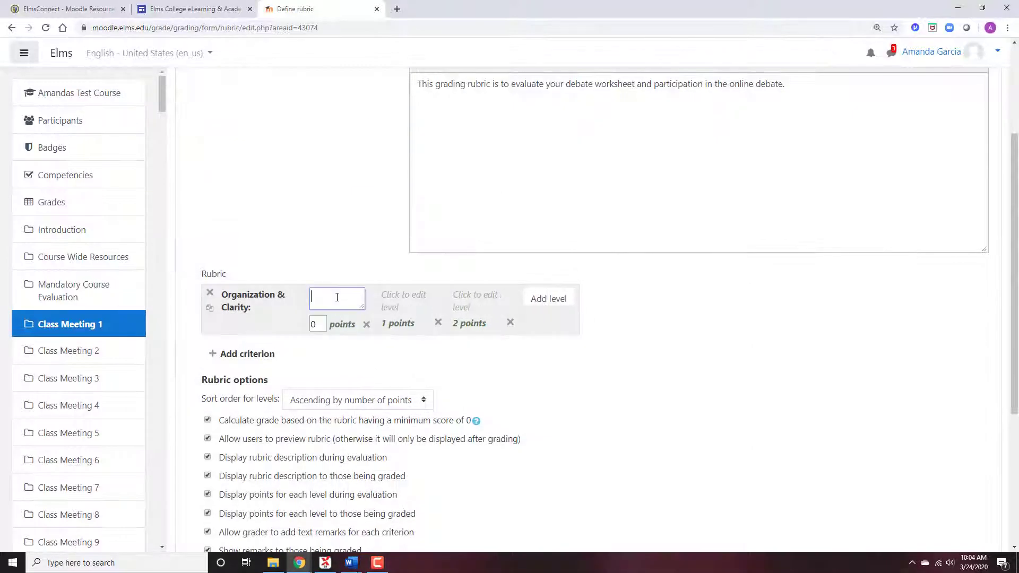
text(Not completed)
key(Tab)
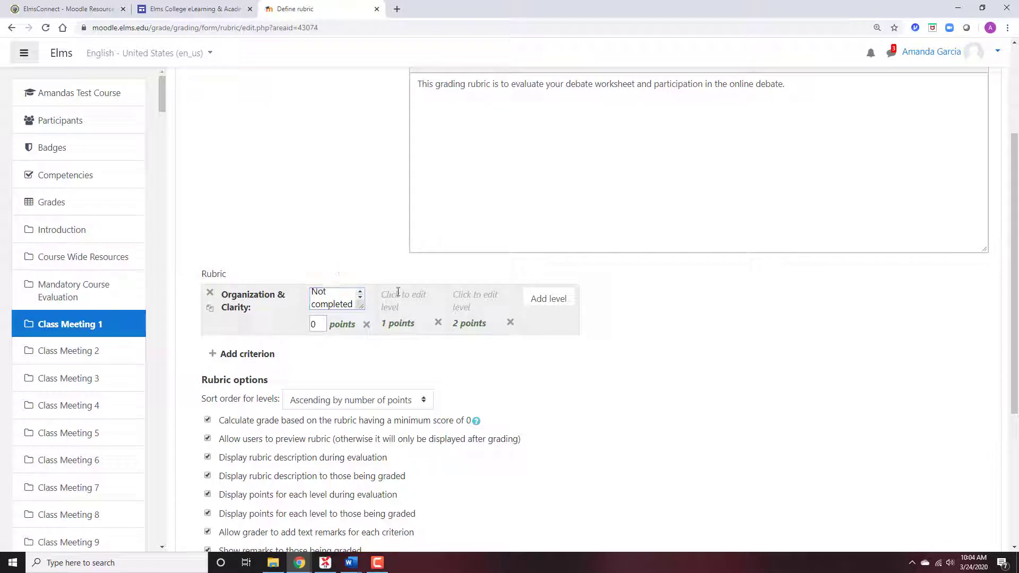
key(Tab)
Copy the Organization & Clarity description from column 1 of the Word rubric into the criterion's 1-point level.
click(351, 563)
click(438, 520)
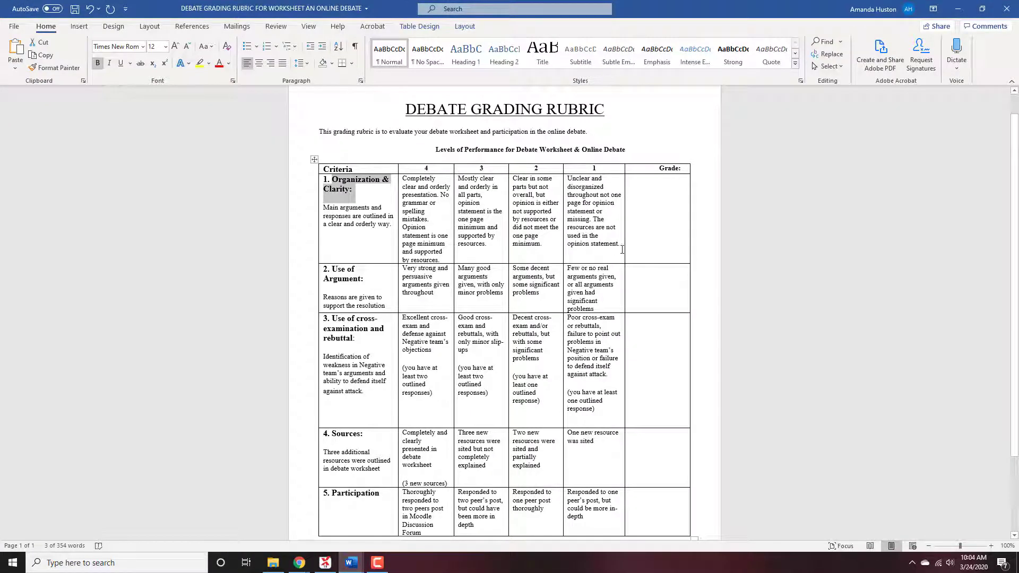
drag(622, 250, 567, 178)
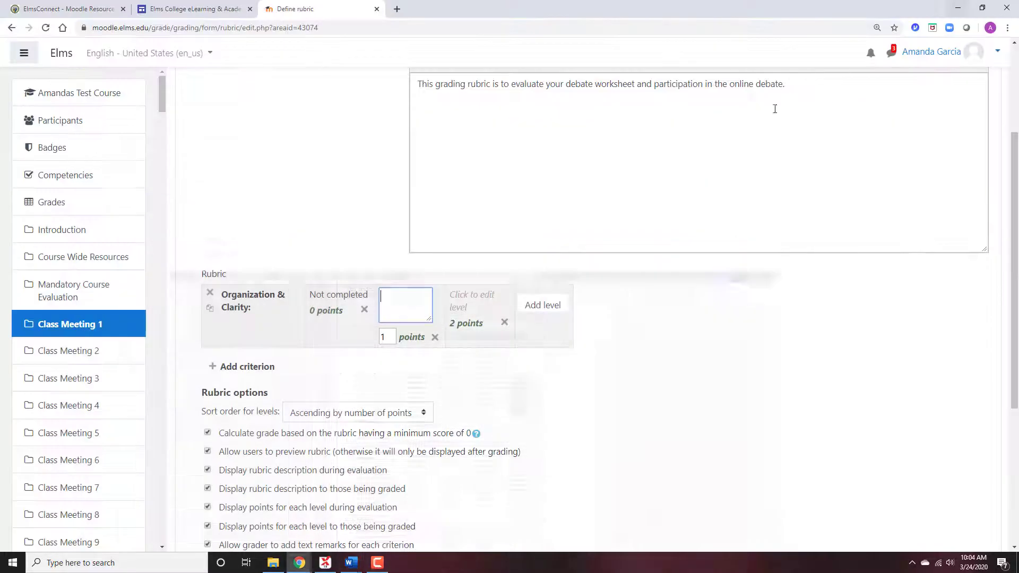
click(958, 9)
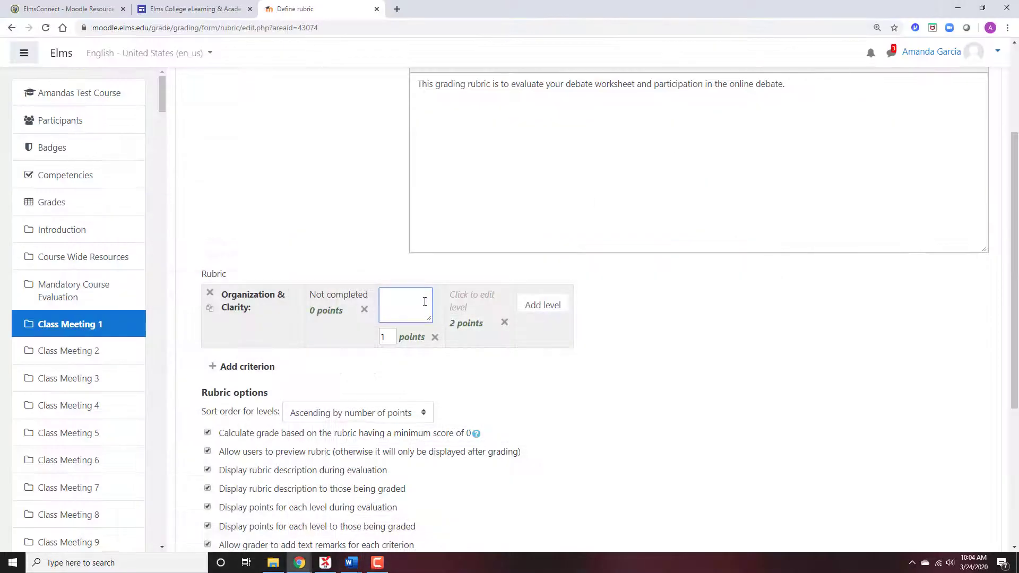
key(ctrl+v)
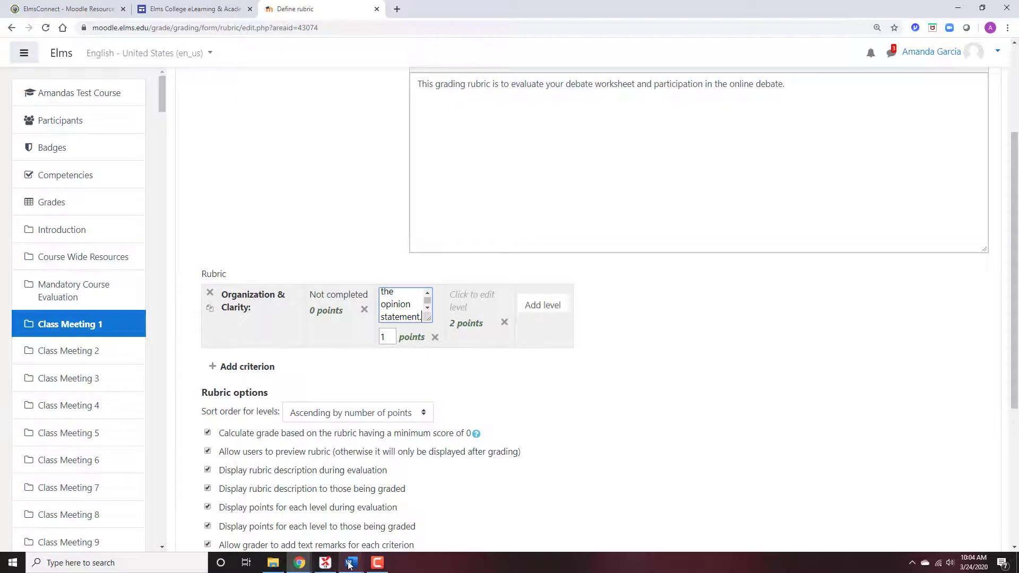
Copy the Organization & Clarity description from column 2 of the Word rubric into the criterion's 2-point level.
mouse_move(349, 560)
click(411, 517)
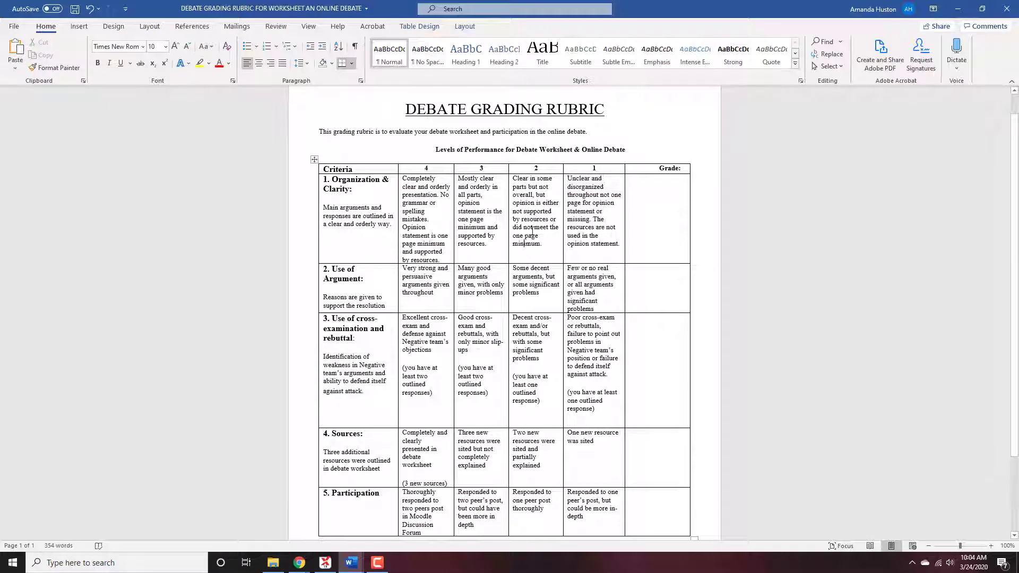
mouse_move(513, 179)
mouse_down()
mouse_move(478, 223)
mouse_move(521, 254)
mouse_move(546, 244)
mouse_move(515, 182)
mouse_up()
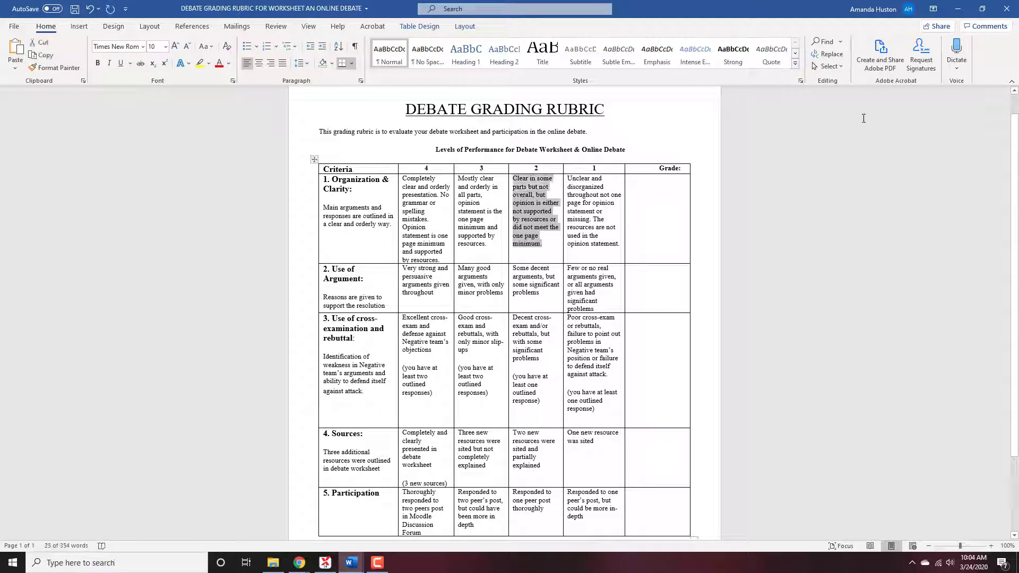
click(958, 9)
click(481, 307)
key(ctrl+v)
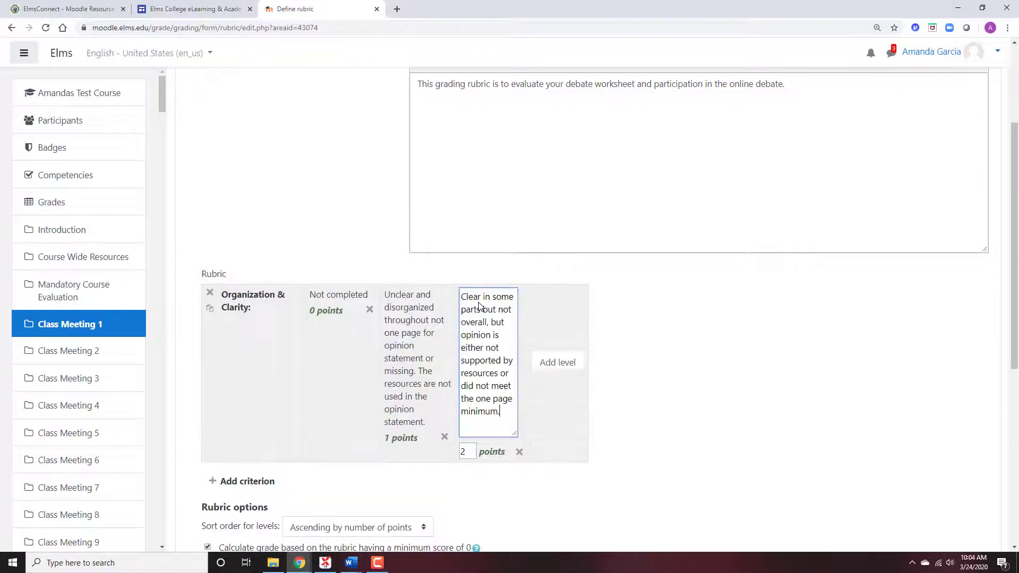
Add a 3-point level to Organization & Clarity and paste in the matching description from column 3 of the Word rubric.
click(573, 365)
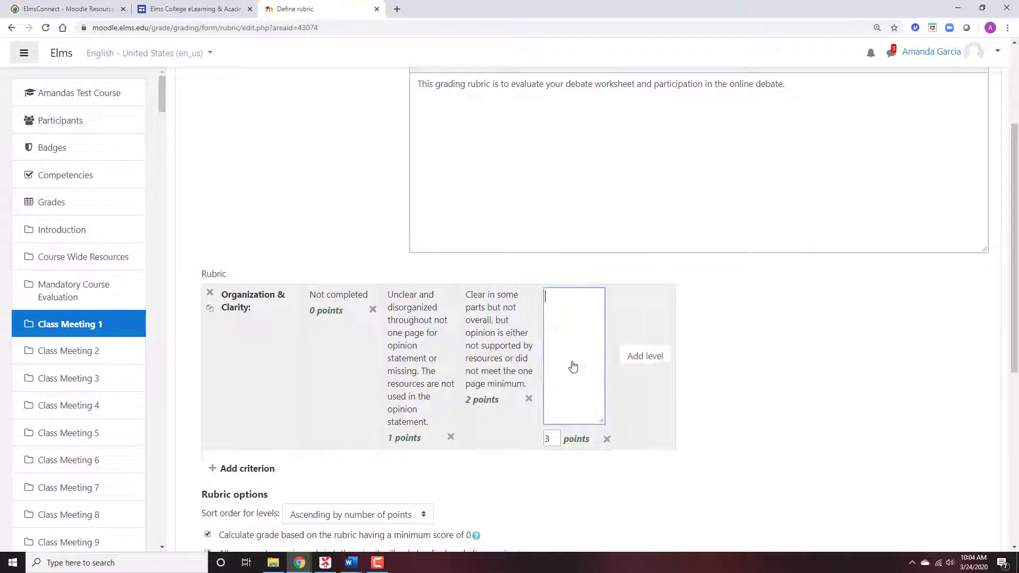
click(442, 424)
double_click(391, 441)
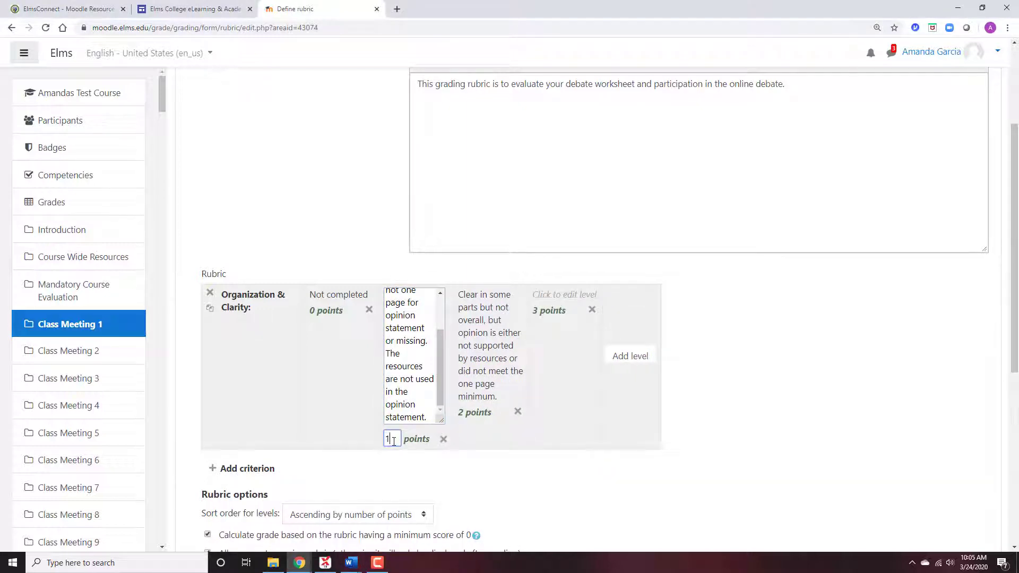
click(549, 306)
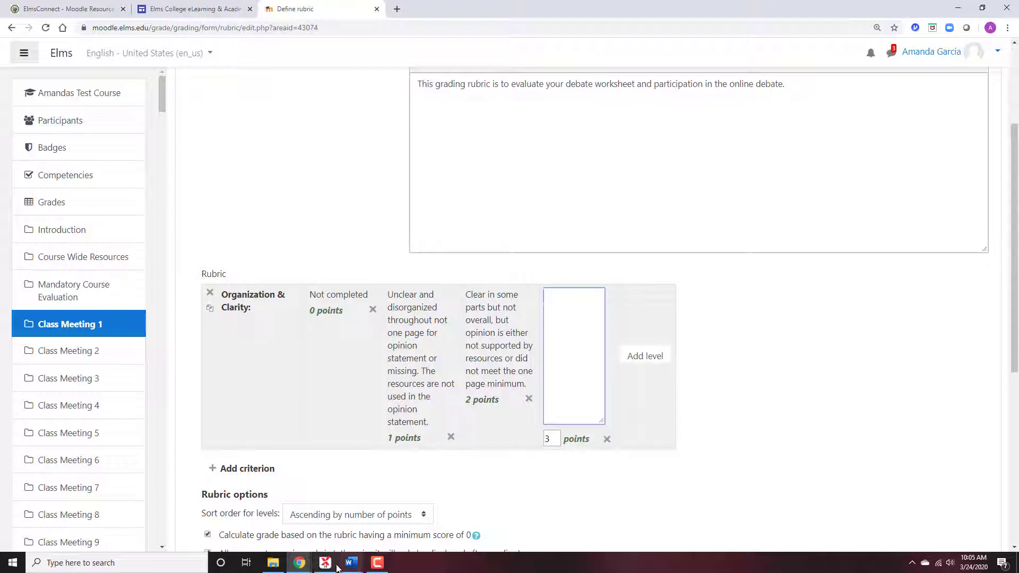
click(408, 517)
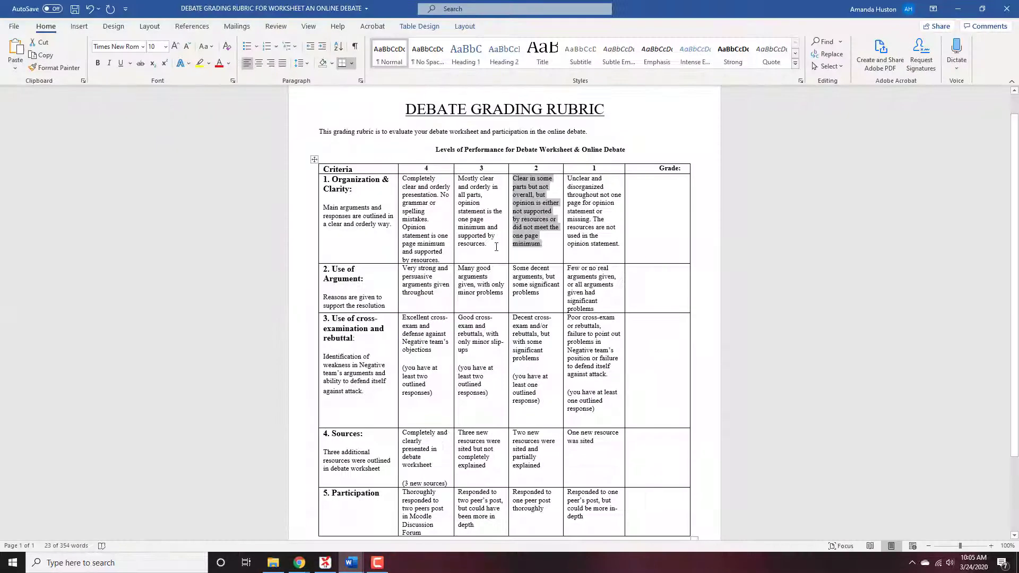
drag(496, 247, 461, 180)
key(ctrl+c)
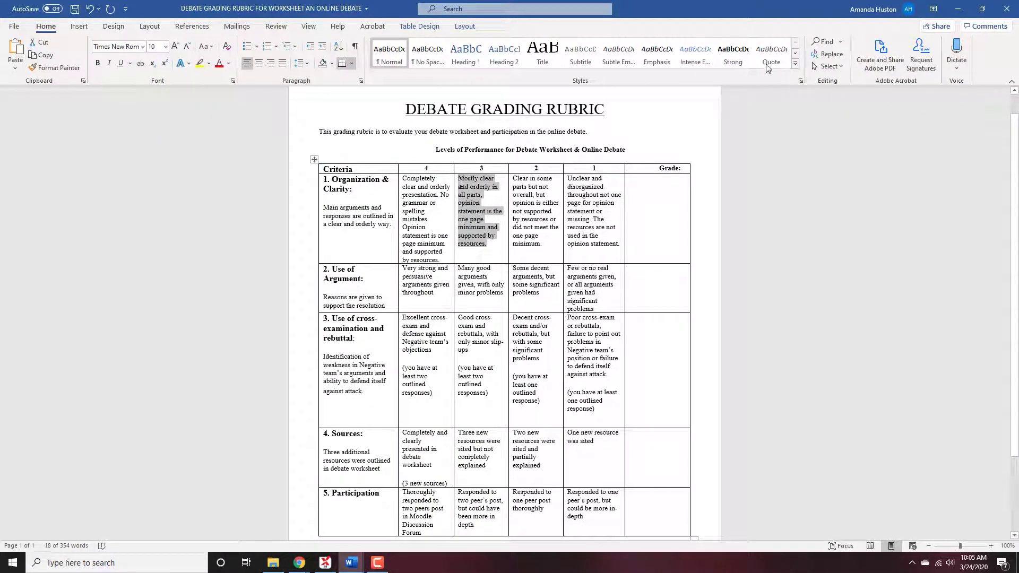
click(958, 9)
key(ctrl+v)
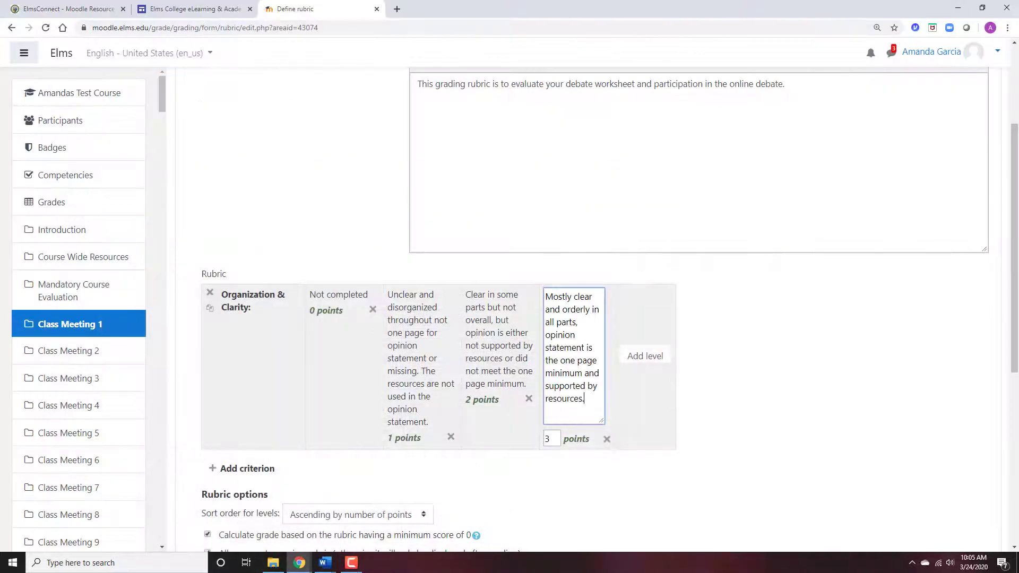
Add a 4-point level to Organization & Clarity and paste in the matching description from column 4 of the Word rubric.
key(alt+Tab)
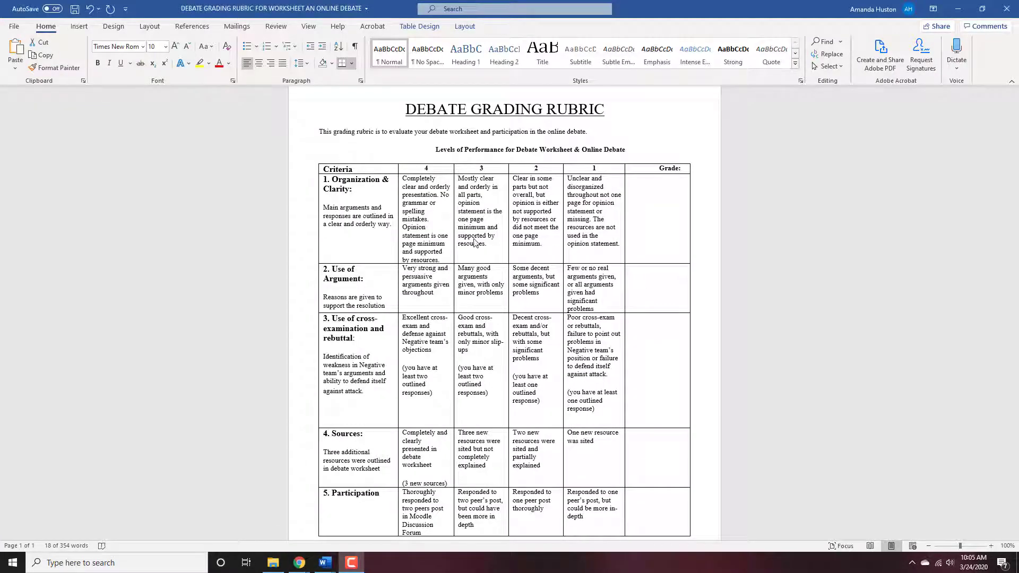
scroll(490, 203, down, 2)
drag(447, 210, 404, 130)
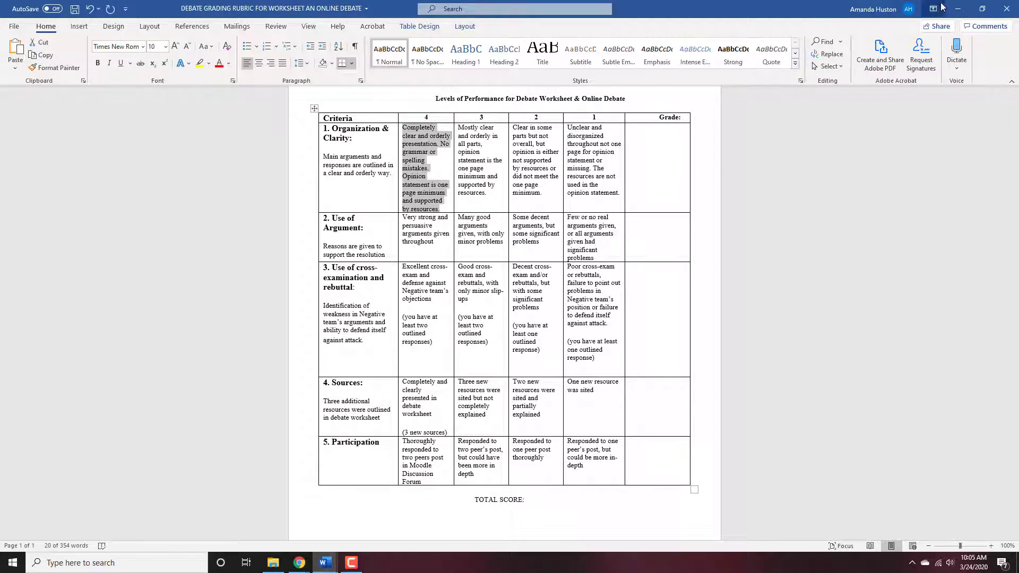
click(958, 8)
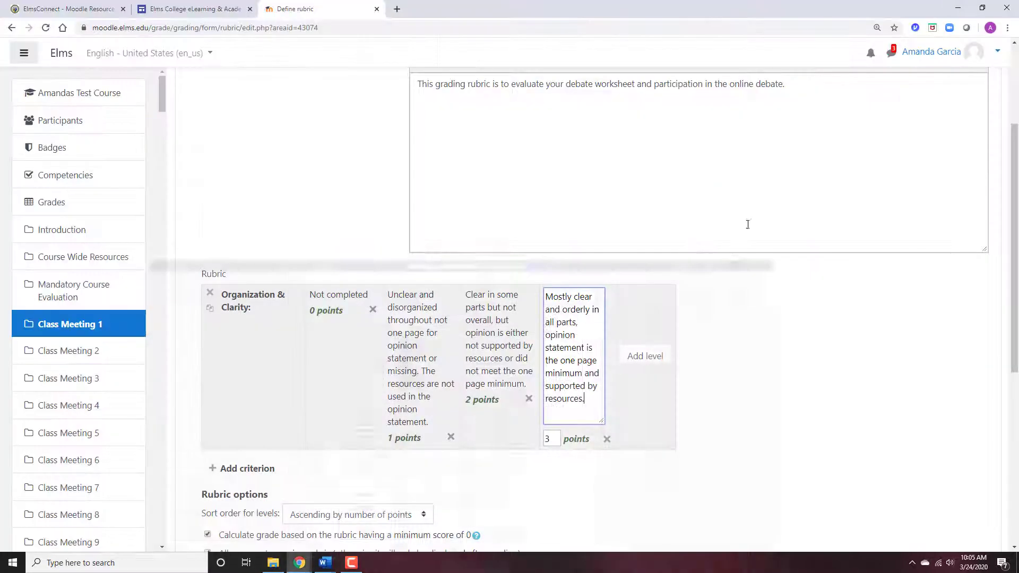
click(658, 341)
key(ctrl+v)
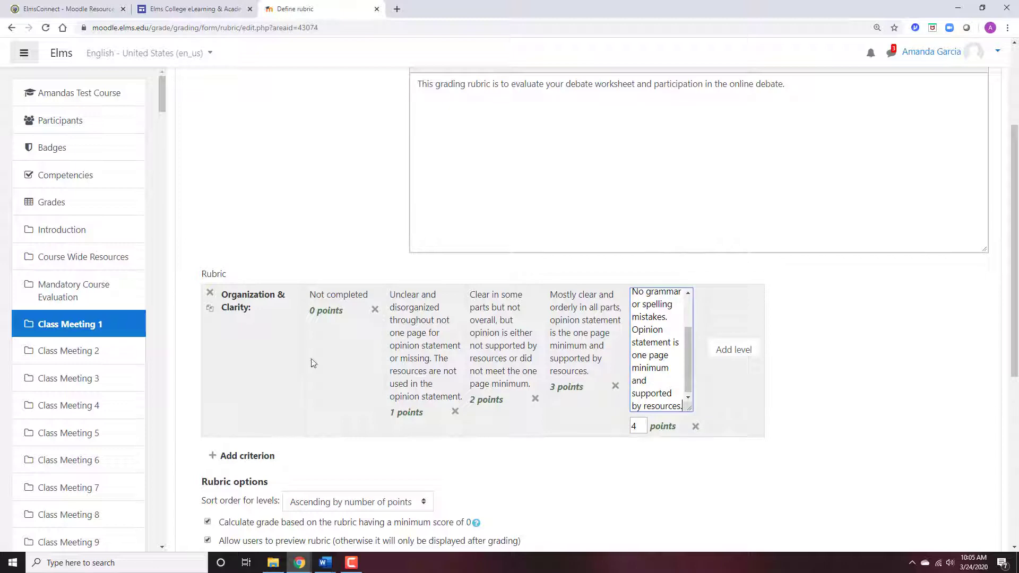
Add a second criterion and name it "Use of Argument:" by copying the heading from the Word rubric.
click(239, 454)
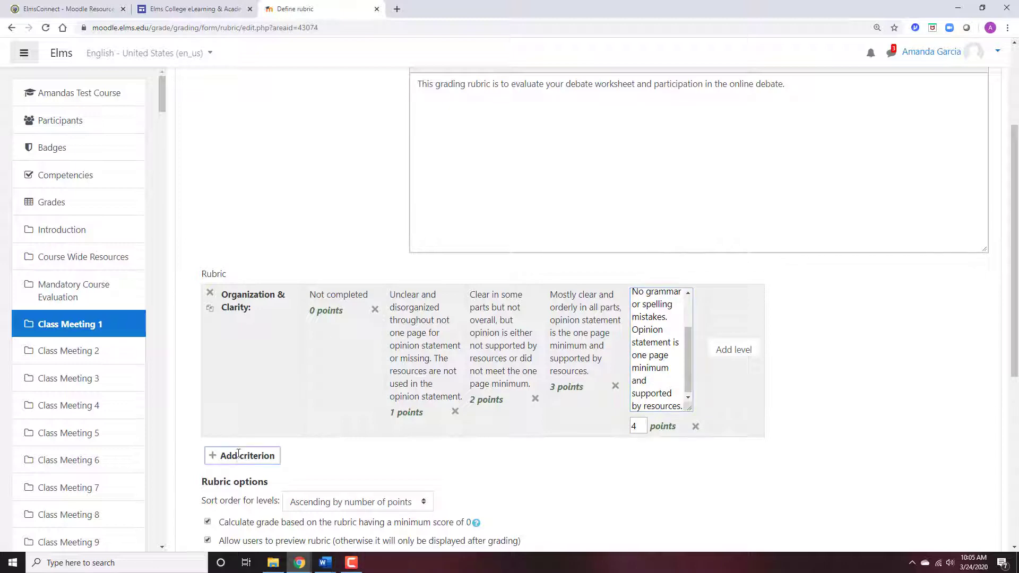
mouse_move(326, 561)
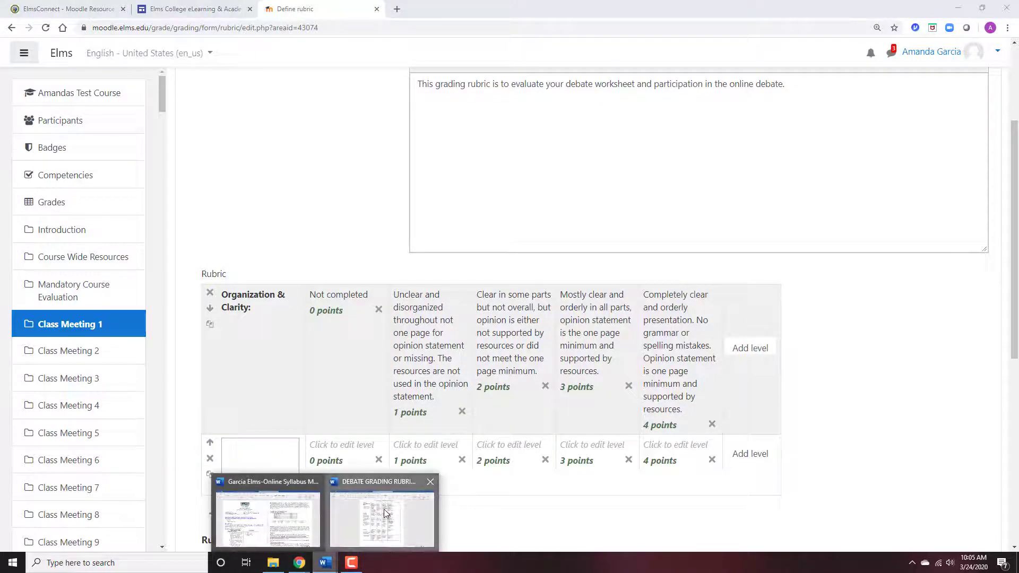
click(384, 508)
drag(366, 239, 326, 214)
key(ctrl+c)
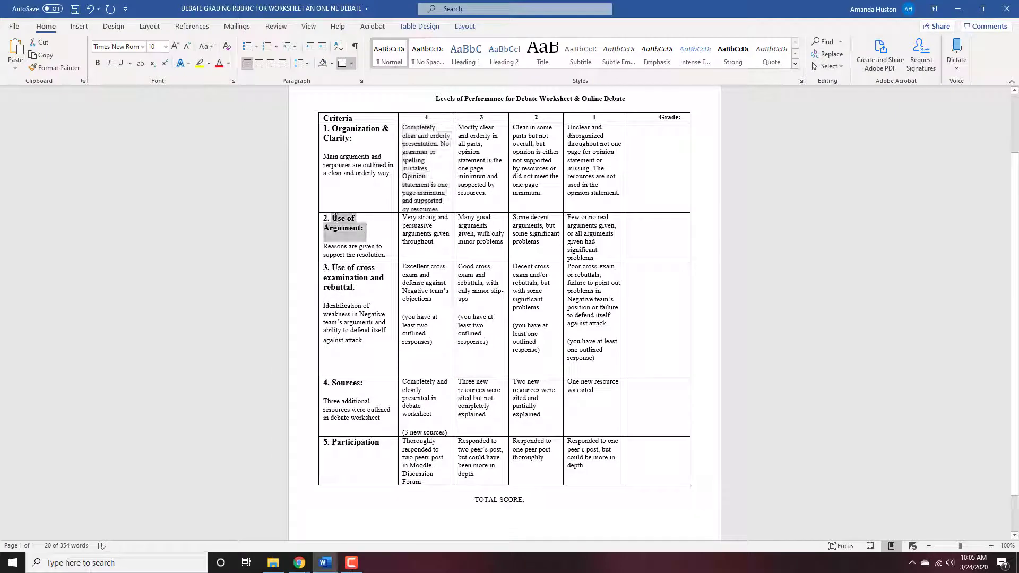
click(958, 8)
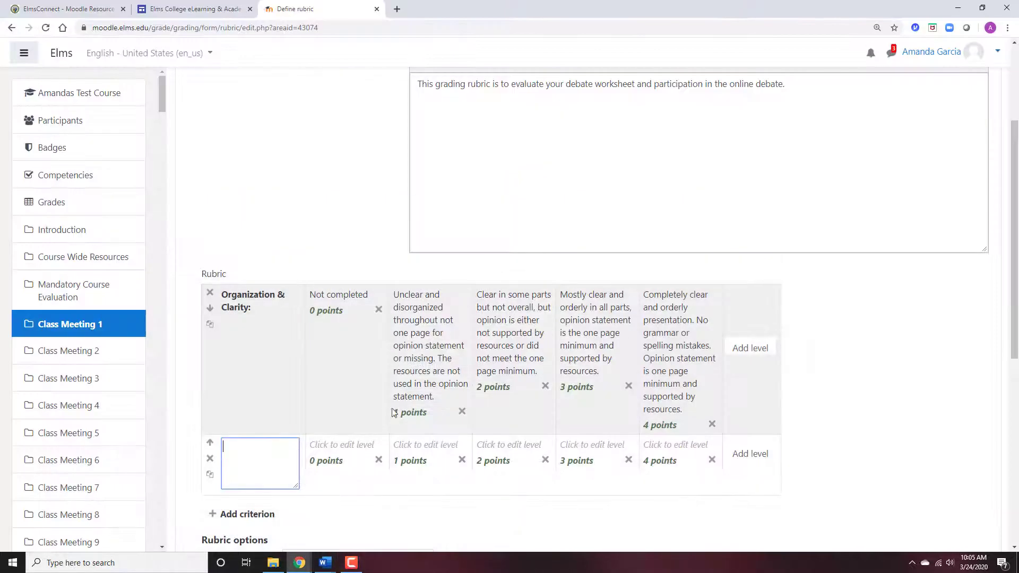
key(ctrl+v)
Define the 0-point level of the Use of Argument criterion as "Not completed".
click(350, 443)
mouse_move(325, 562)
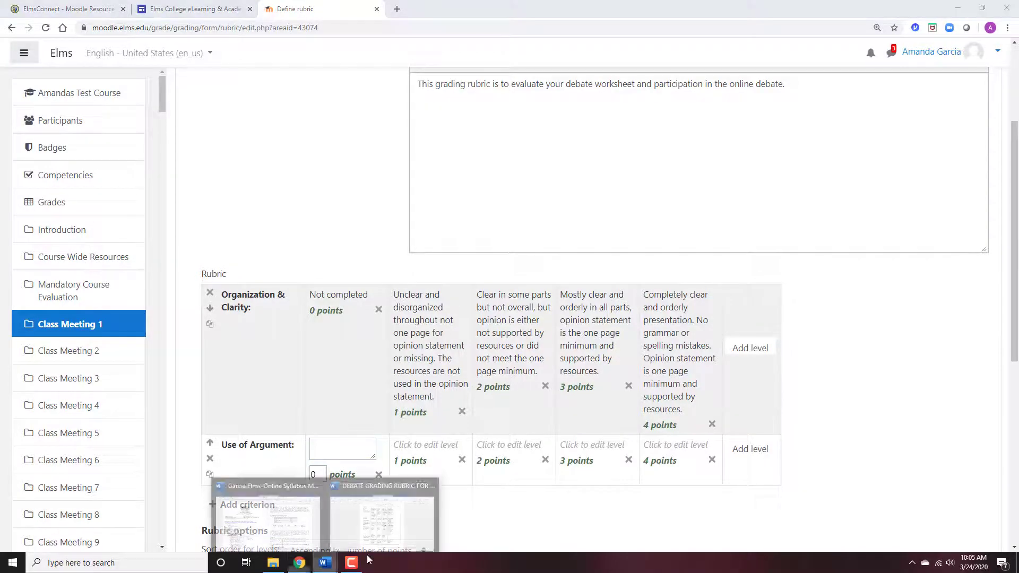
click(386, 514)
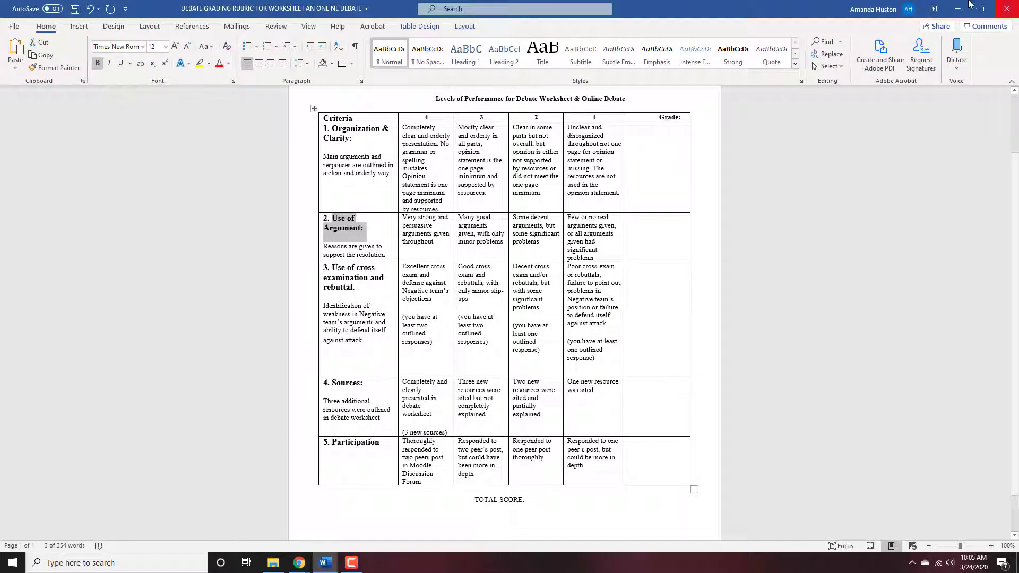
key(alt+Tab)
text(Not compl)
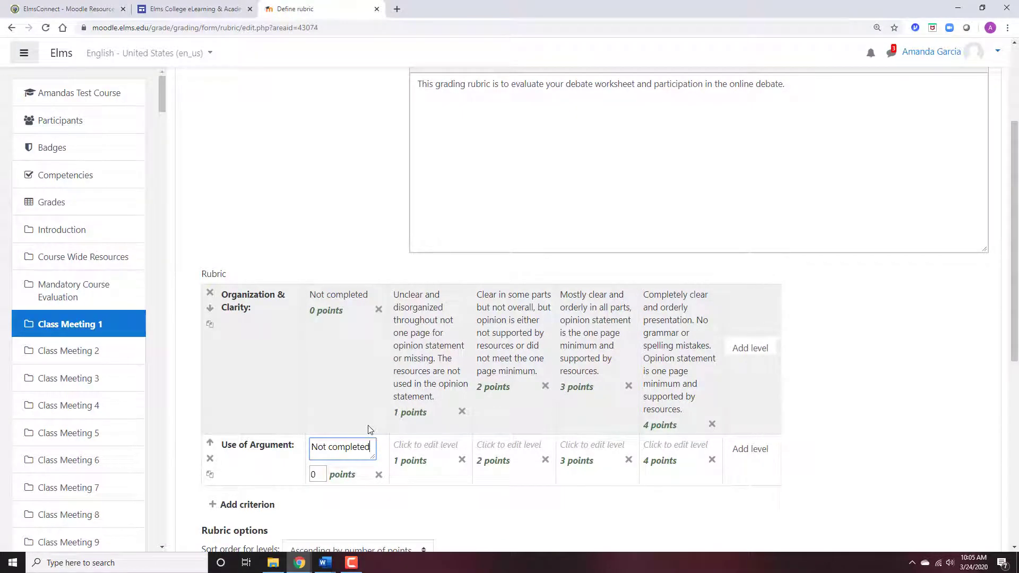
key(Tab)
Copy the Use of Argument description from column 1 of the Word rubric into the criterion's 1-point level.
click(440, 445)
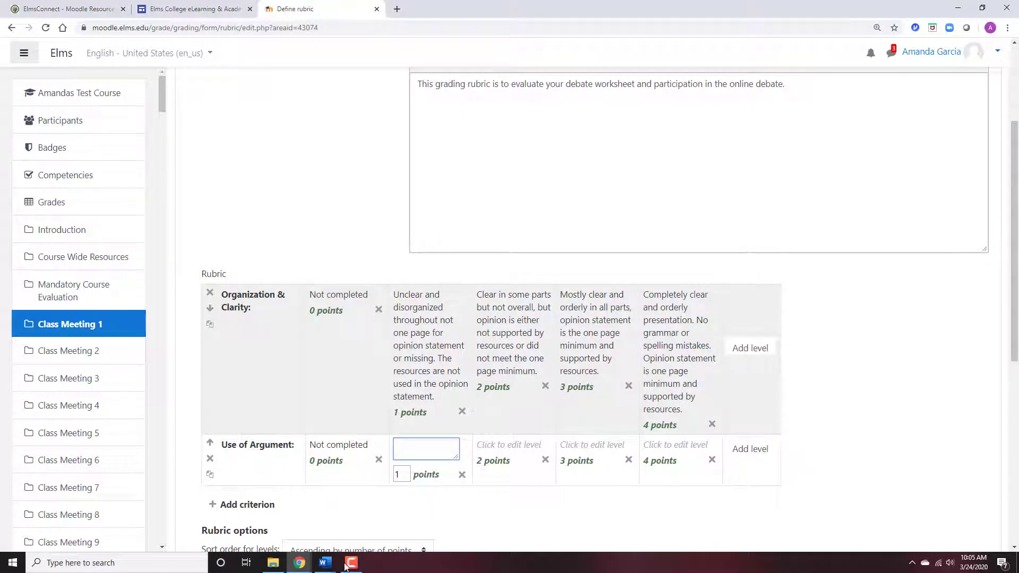
mouse_move(325, 564)
click(380, 517)
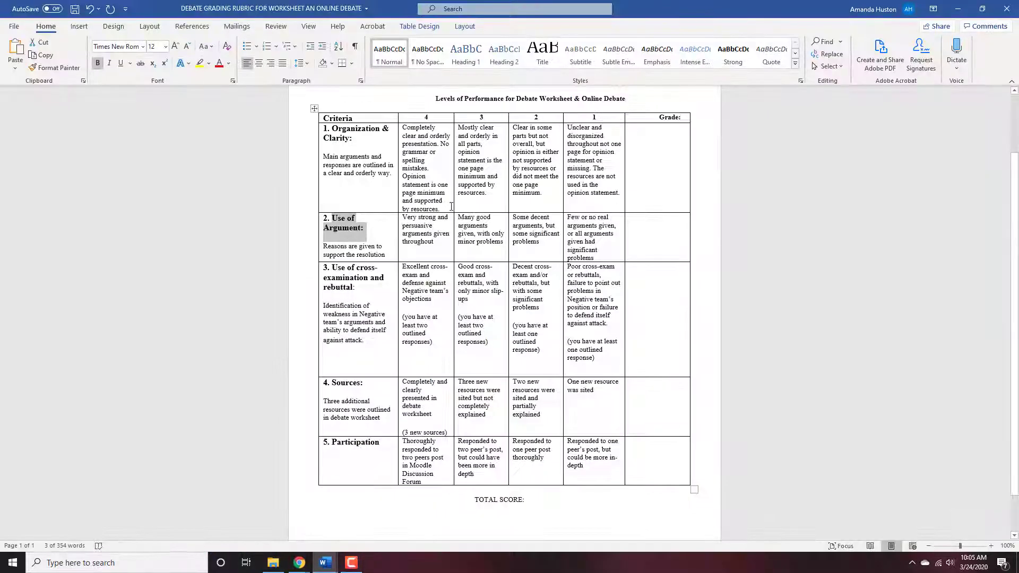
drag(600, 254, 566, 215)
key(ctrl+c)
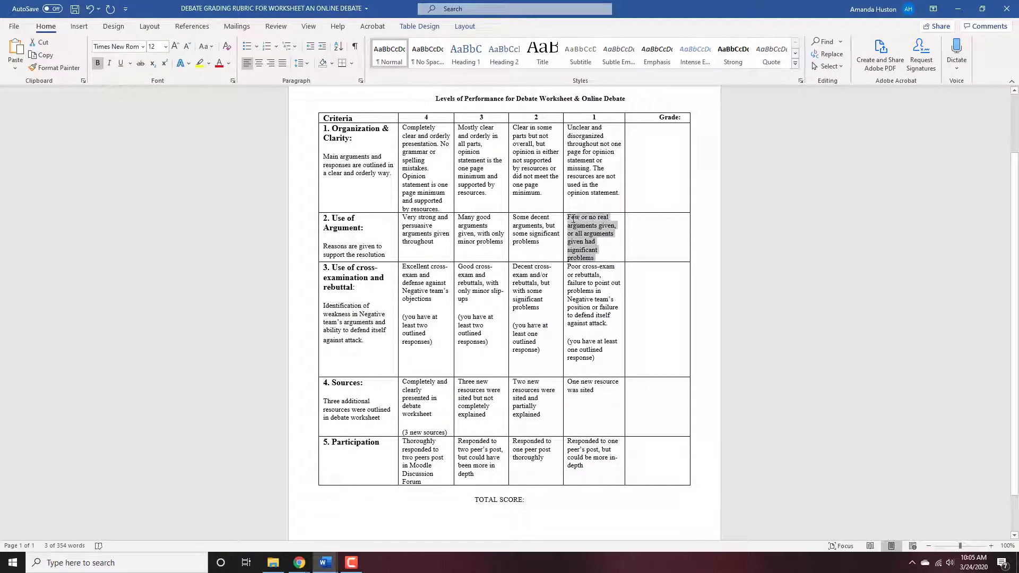
click(957, 8)
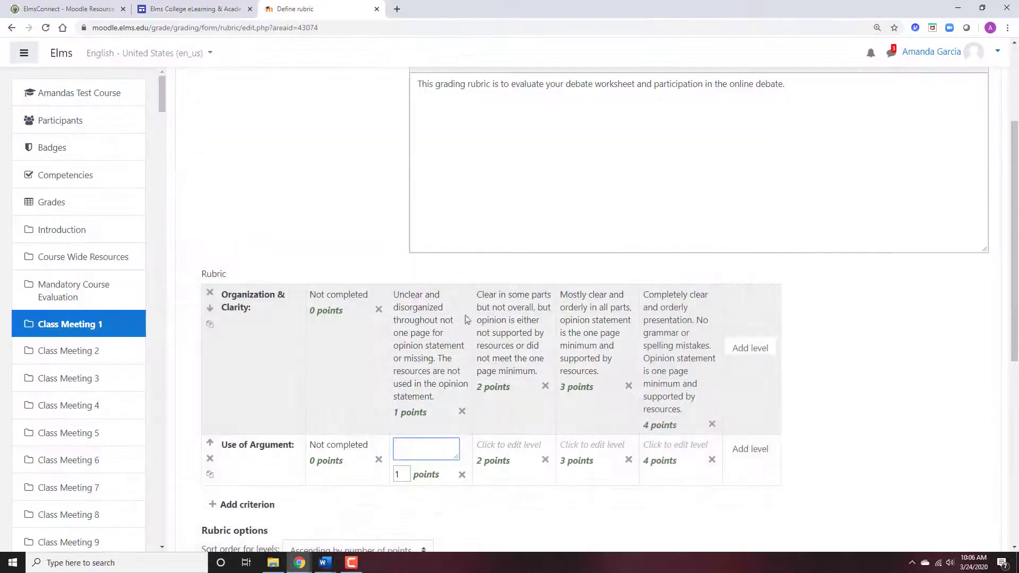
key(ctrl+v)
Copy the Use of Argument description from column 2 of the Word rubric into the criterion's 2-point level.
mouse_move(325, 563)
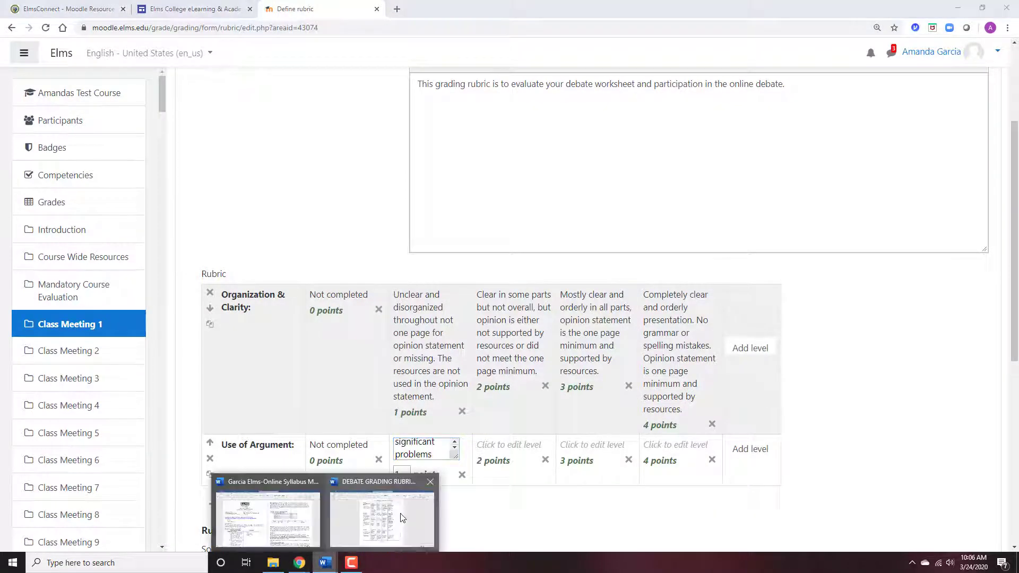
click(380, 517)
drag(532, 242, 515, 218)
key(ctrl+c)
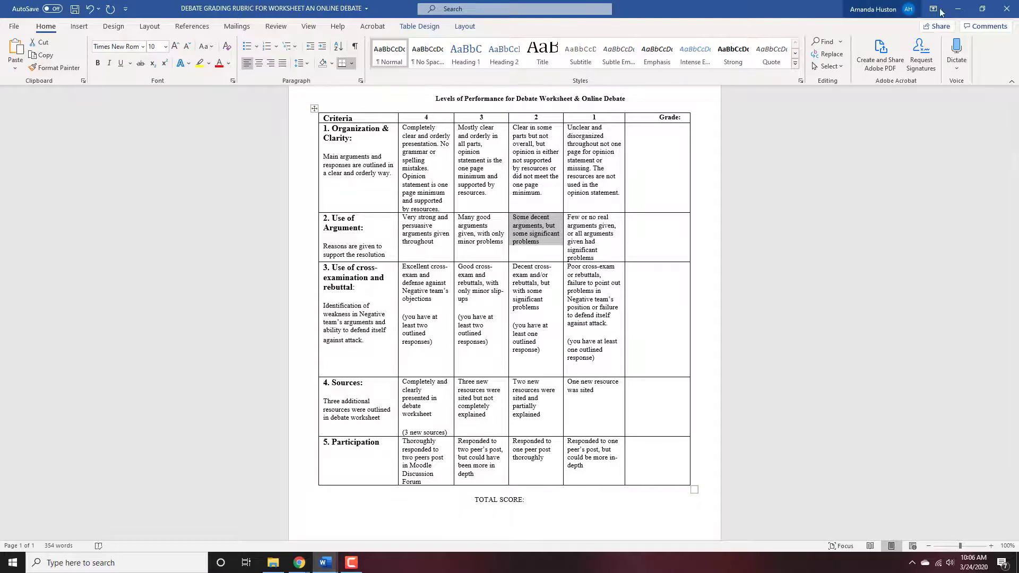
click(957, 9)
click(543, 443)
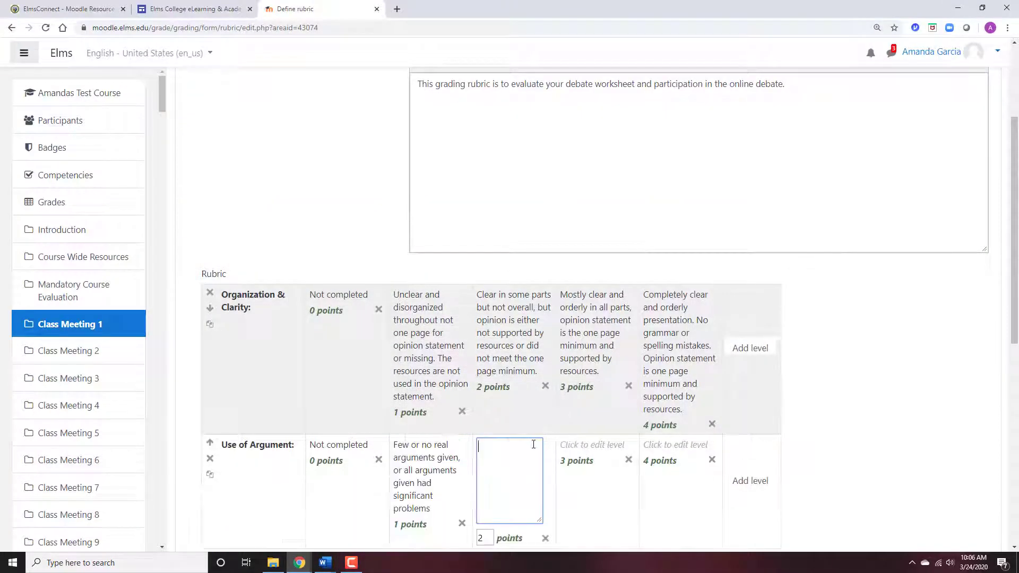
key(ctrl+v)
Copy the Use of Argument description from column 3 of the Word rubric into the criterion's 3-point level.
click(325, 562)
click(417, 533)
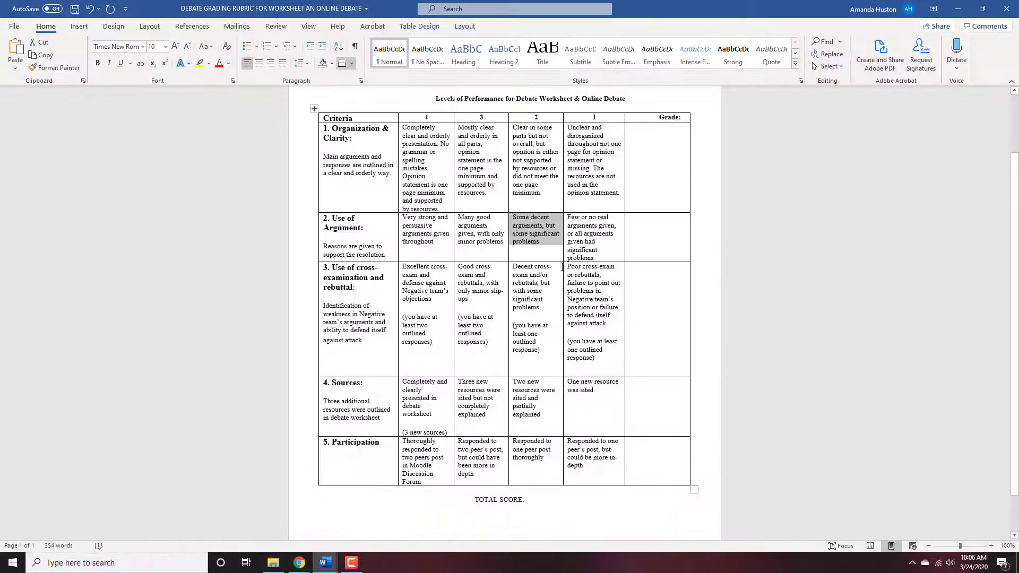
drag(502, 245, 465, 220)
key(ctrl+c)
click(486, 253)
click(504, 243)
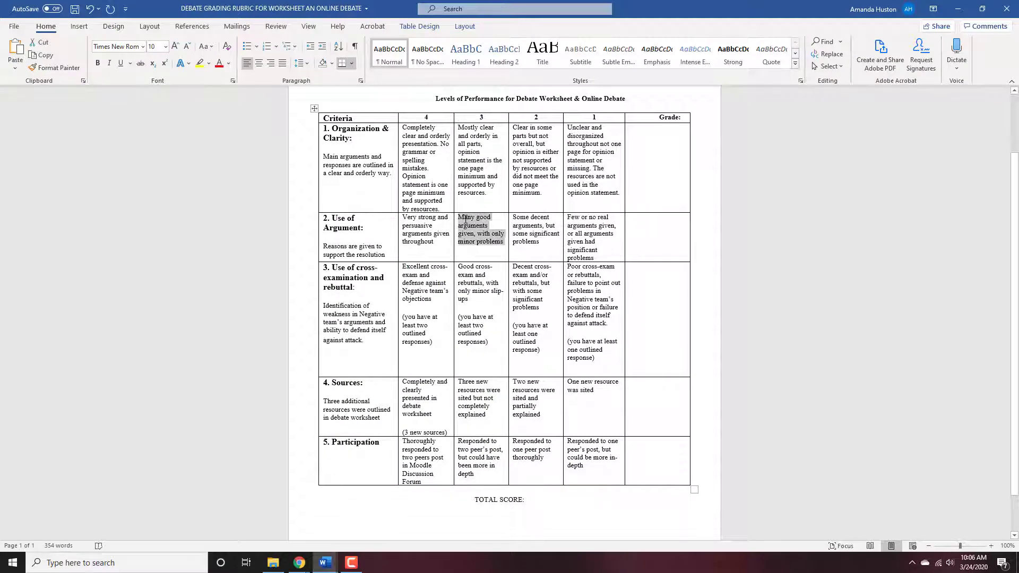
key(alt+Tab)
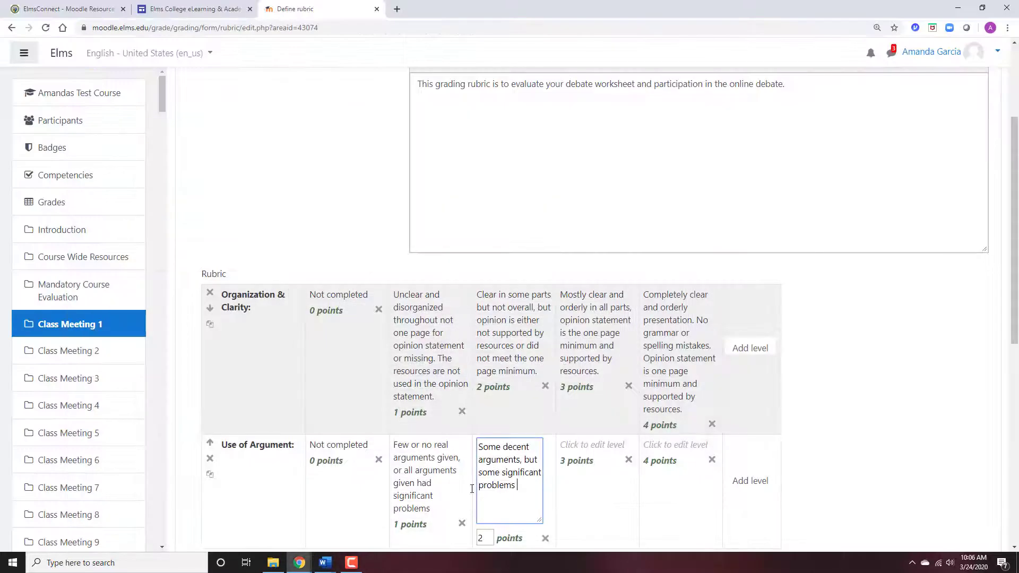
click(612, 444)
key(ctrl+v)
Copy the Use of Argument description from column 4 of the Word rubric into the criterion's 4-point level.
mouse_move(334, 565)
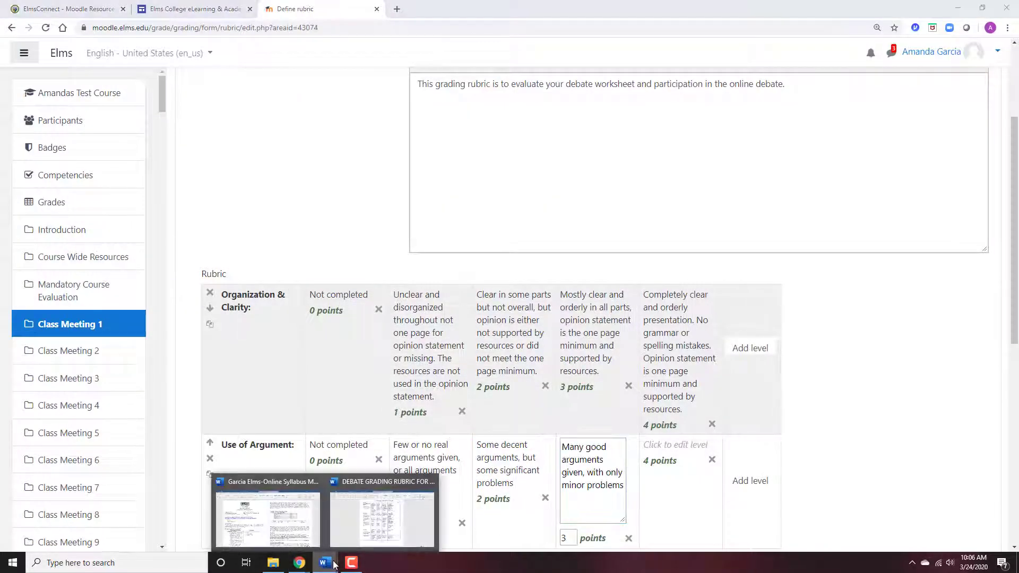
click(382, 515)
drag(444, 246, 409, 217)
key(ctrl+c)
click(958, 9)
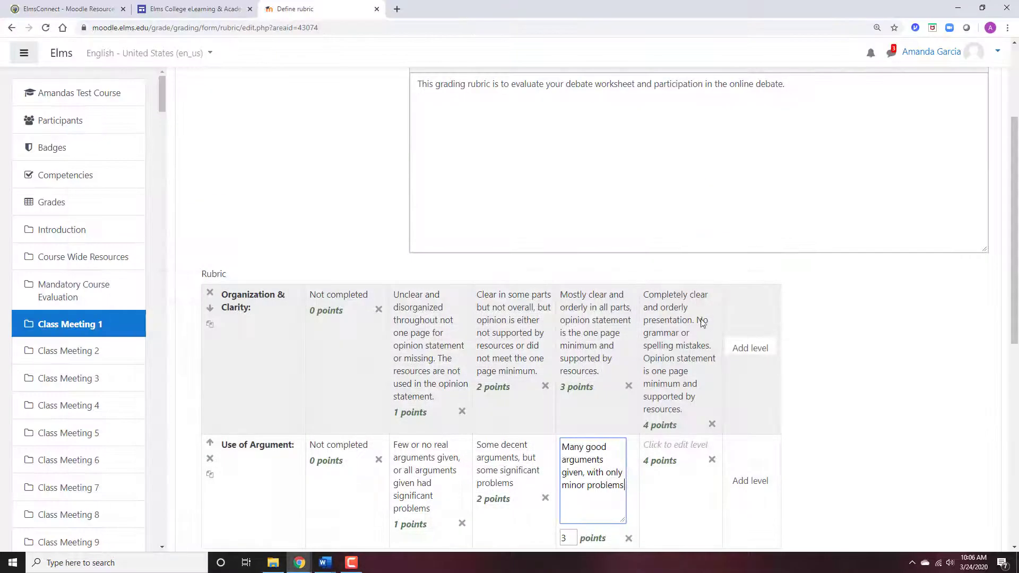
click(672, 444)
key(ctrl+v)
Add a third criterion and name it "Use of cross-examination and rebuttal:" by copying the heading from the Word rubric without its number.
scroll(652, 416, down, 4)
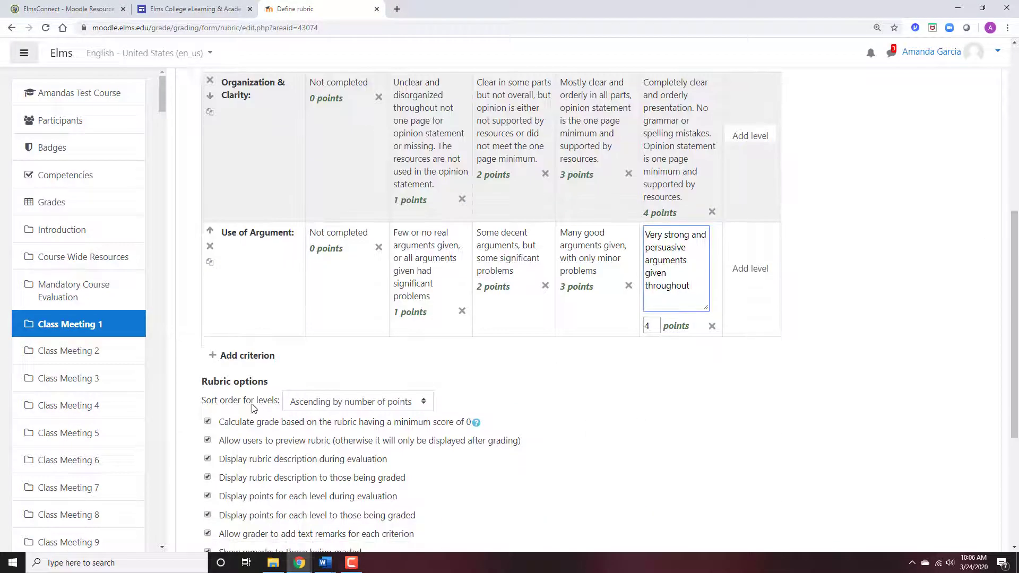
click(252, 356)
mouse_move(325, 562)
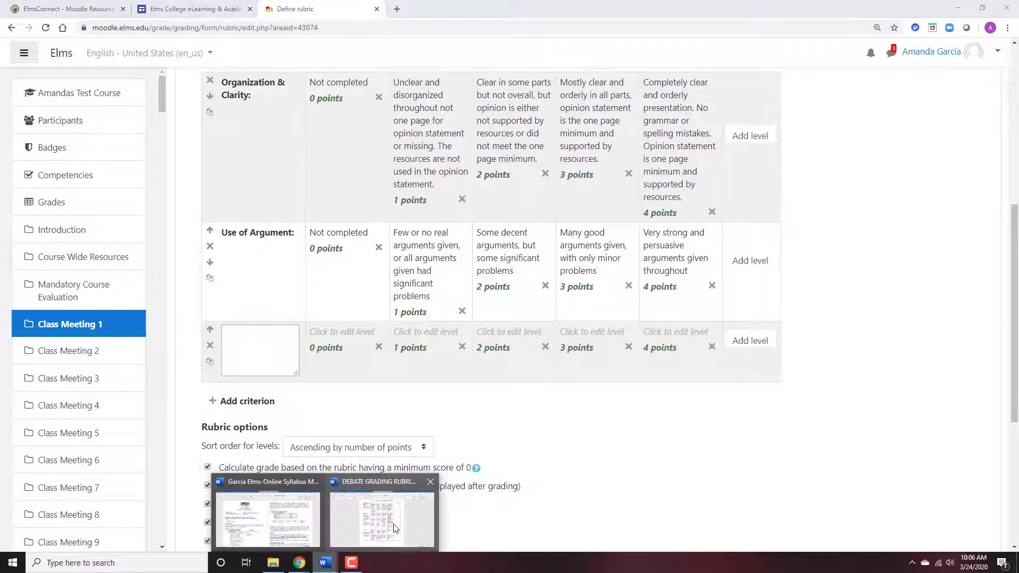
click(380, 518)
drag(369, 288, 332, 271)
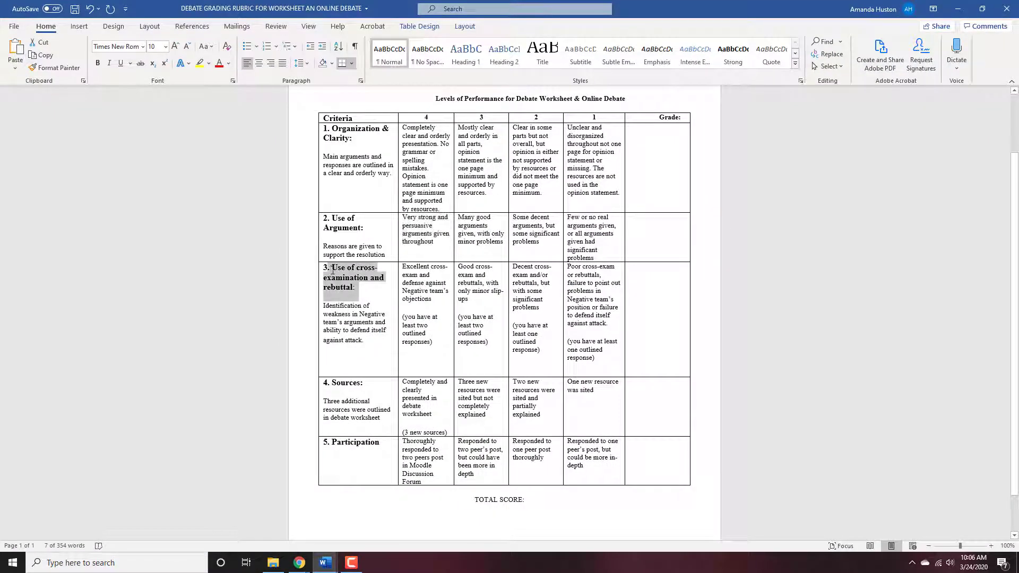
drag(373, 342, 337, 270)
key(ctrl+c)
click(336, 272)
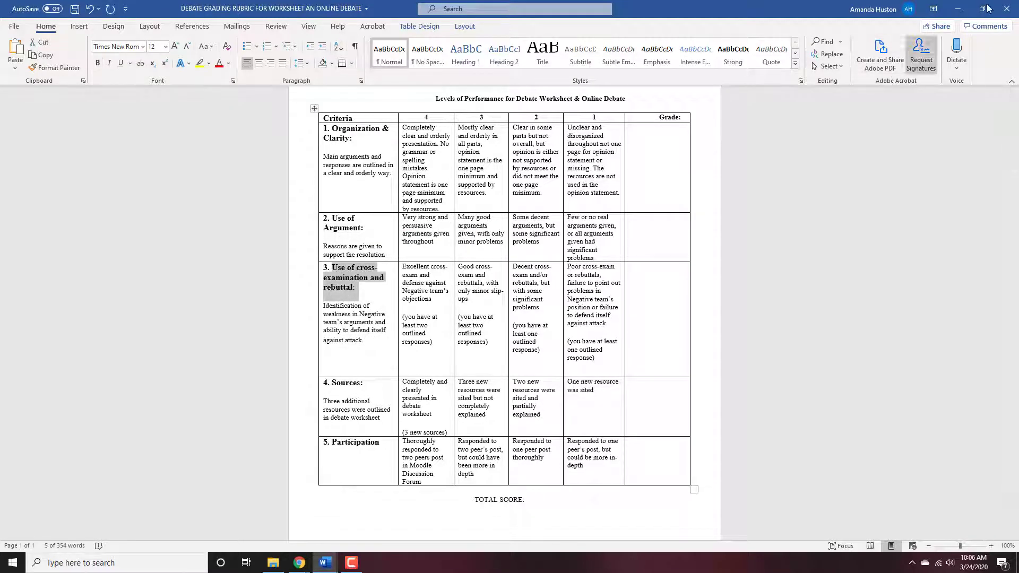
click(958, 8)
key(ctrl+v)
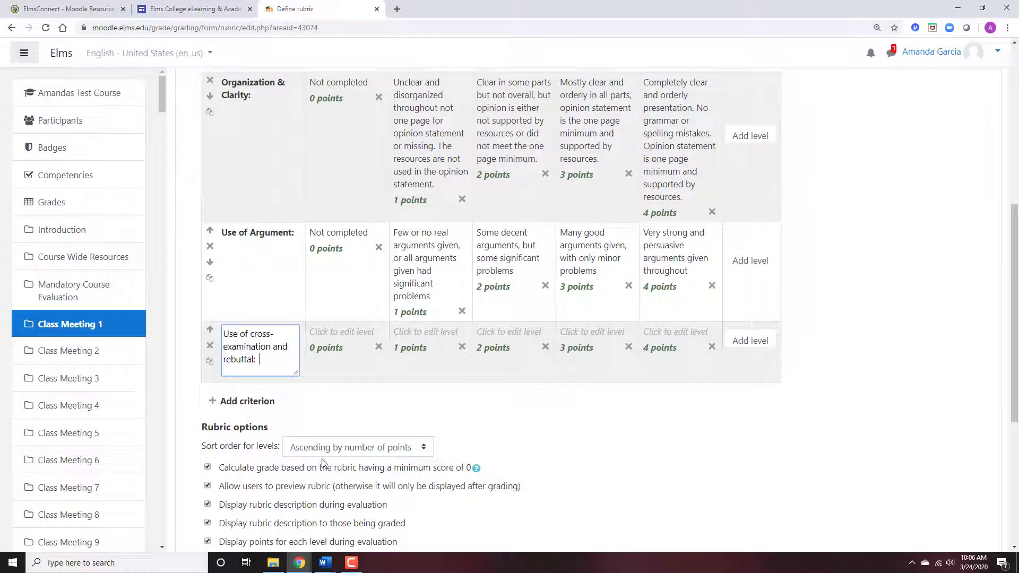
Define the 0-point level of the Use of cross-examination and rebuttal criterion as "Not completed".
mouse_move(325, 561)
click(406, 511)
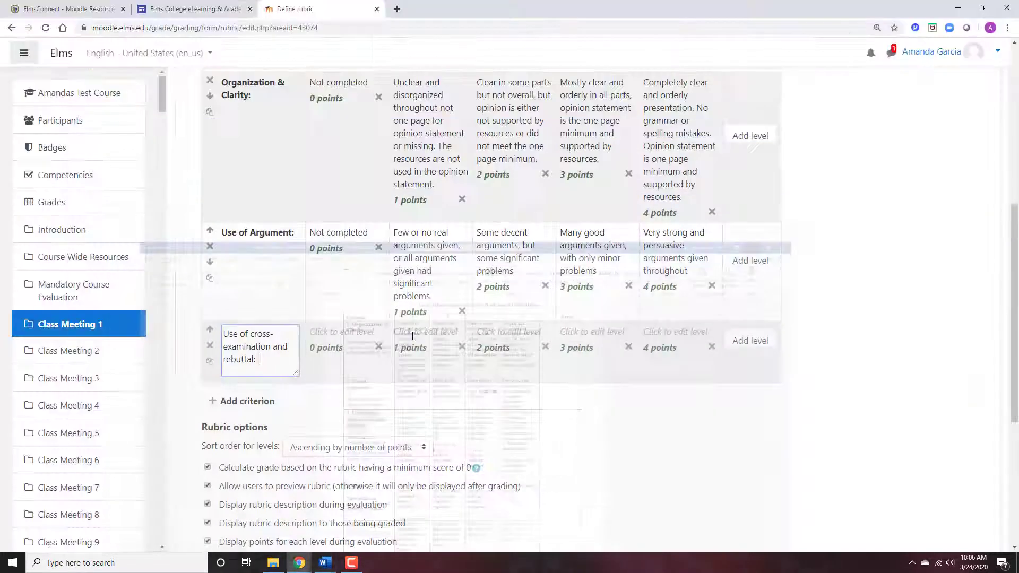
click(957, 8)
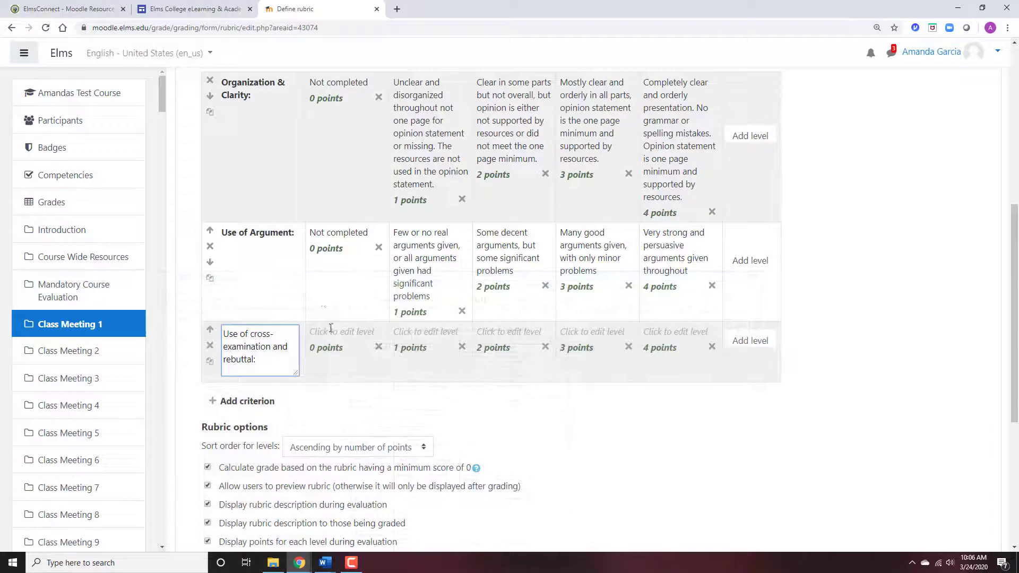
click(331, 329)
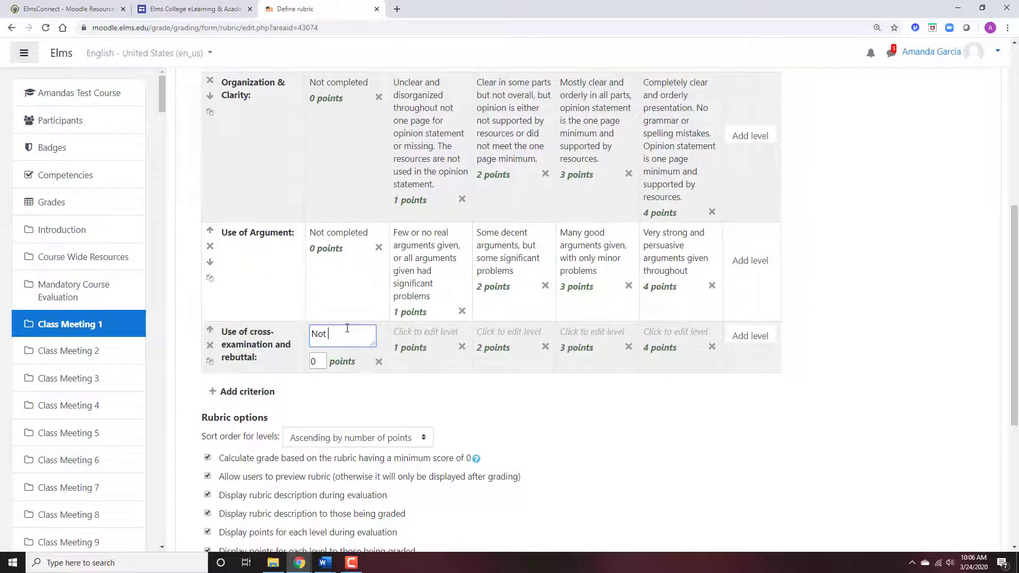
text(Not completed)
key(Tab)
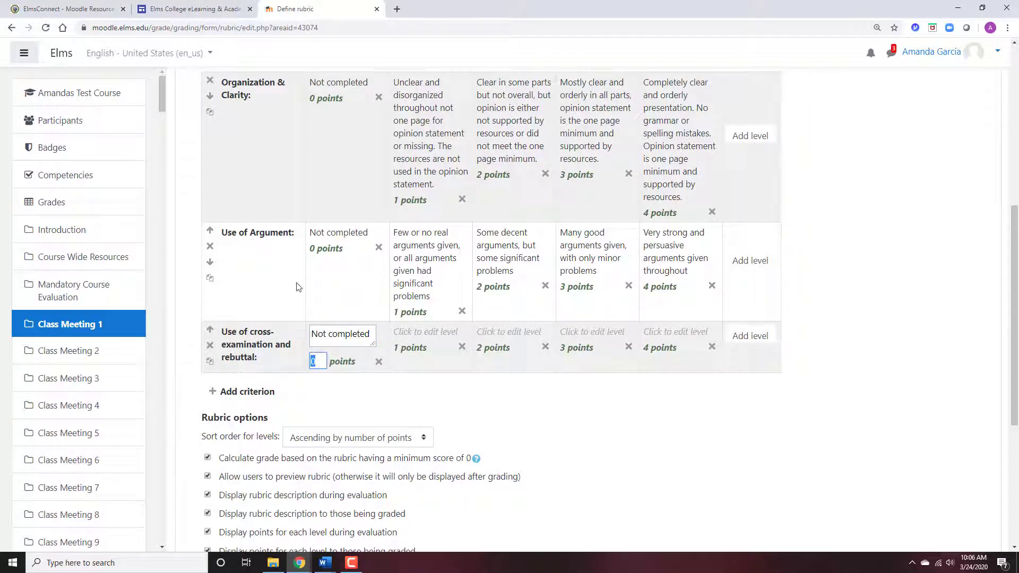
Copy the cross-examination and rebuttal description from column 1 of the Word rubric into the criterion's 1-point level.
click(399, 324)
mouse_move(325, 562)
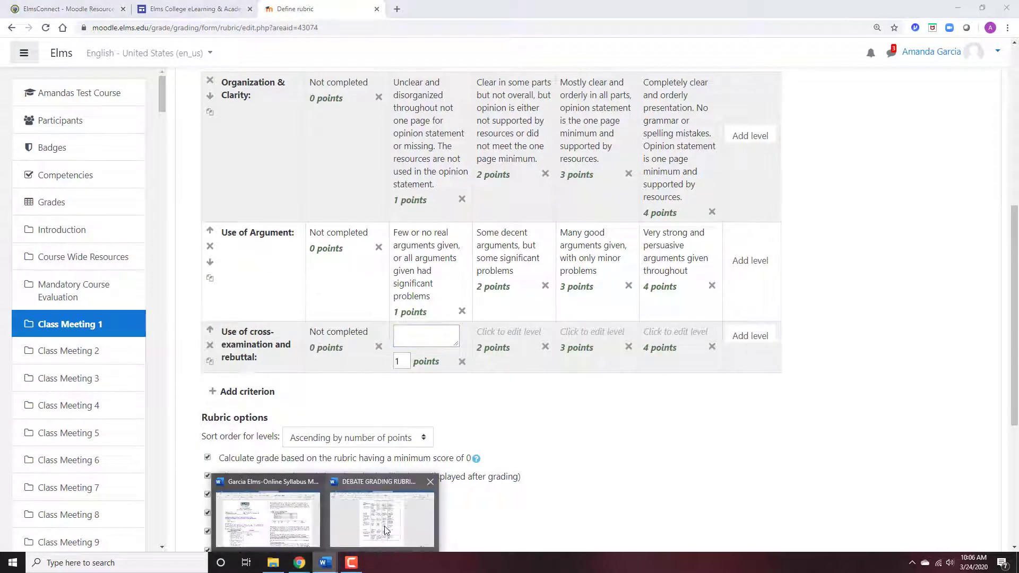
click(384, 527)
drag(605, 363, 567, 265)
key(ctrl+c)
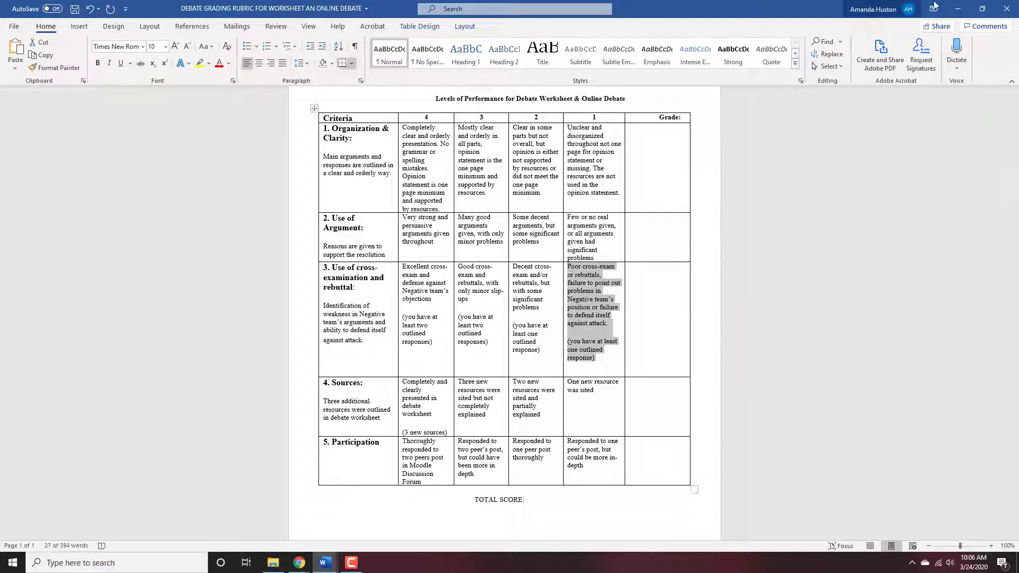
click(325, 562)
key(ctrl+v)
mouse_move(335, 566)
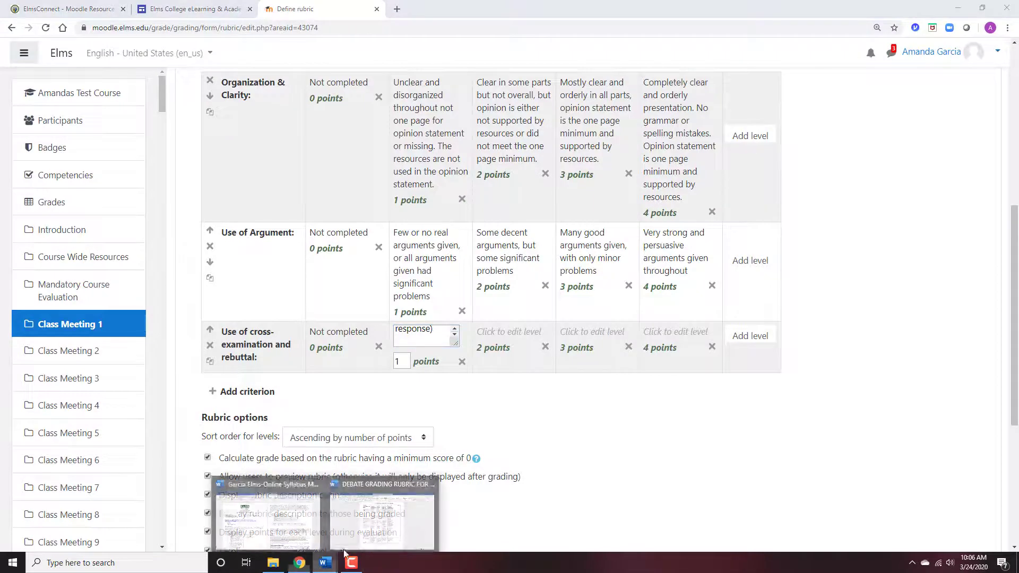
Copy the cross-examination and rebuttal description from column 2 of the Word rubric into the criterion's 2-point level.
click(384, 526)
drag(539, 350, 512, 265)
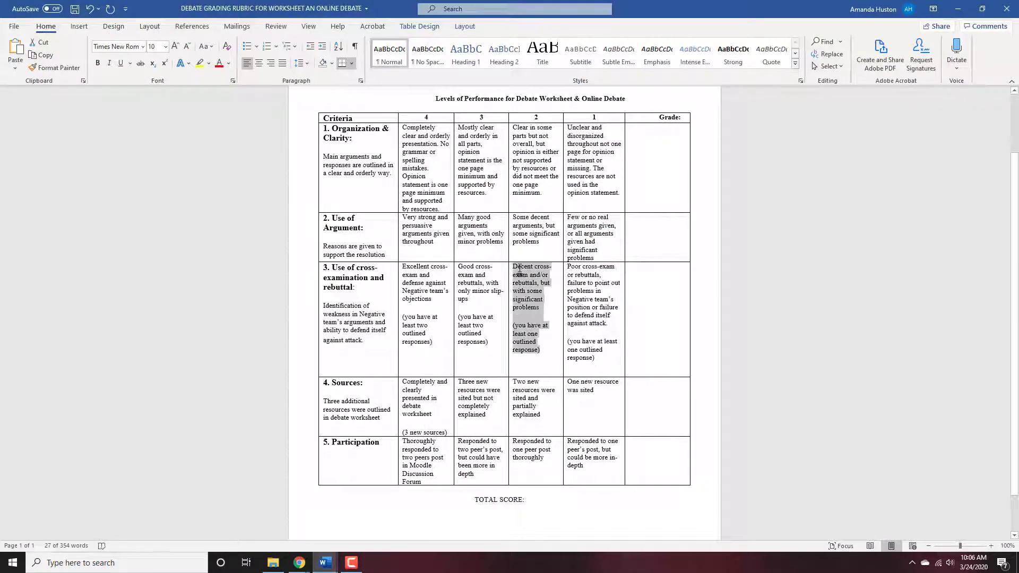
click(955, 10)
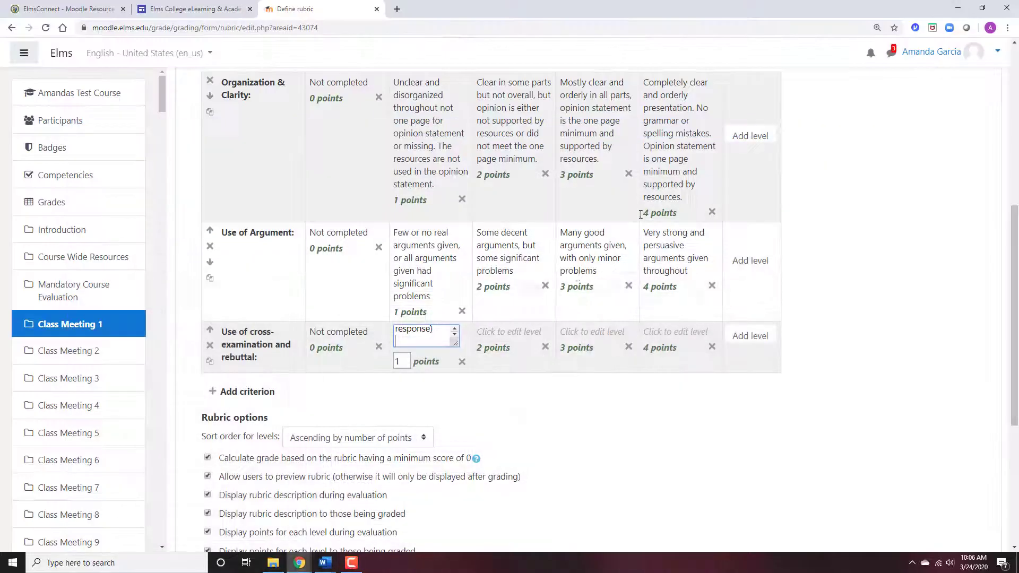
click(527, 333)
key(ctrl+v)
Copy the cross-examination and rebuttal description from column 3 of the Word rubric into the criterion's 3-point level.
mouse_move(326, 562)
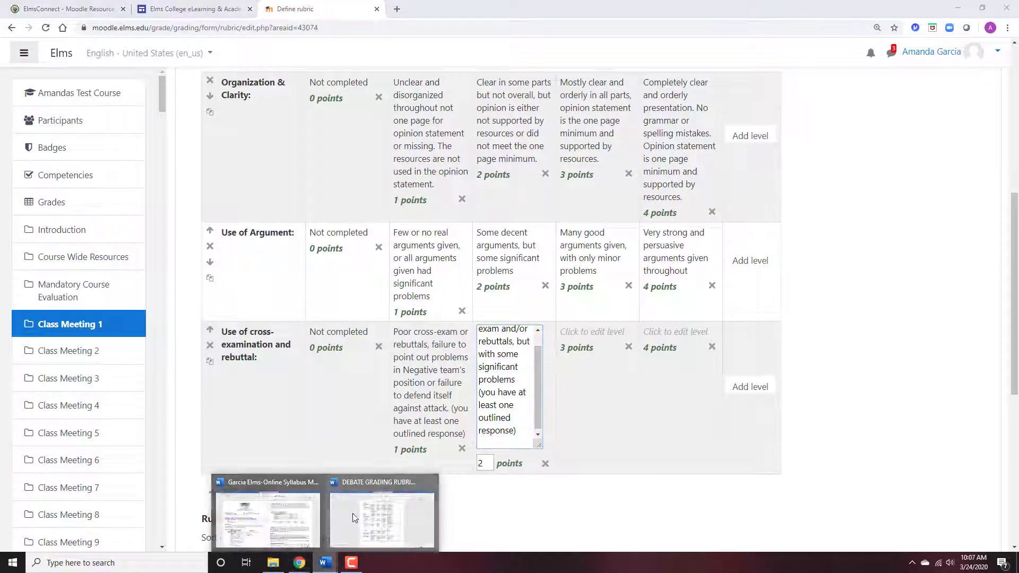
click(384, 526)
drag(495, 344, 458, 264)
click(958, 9)
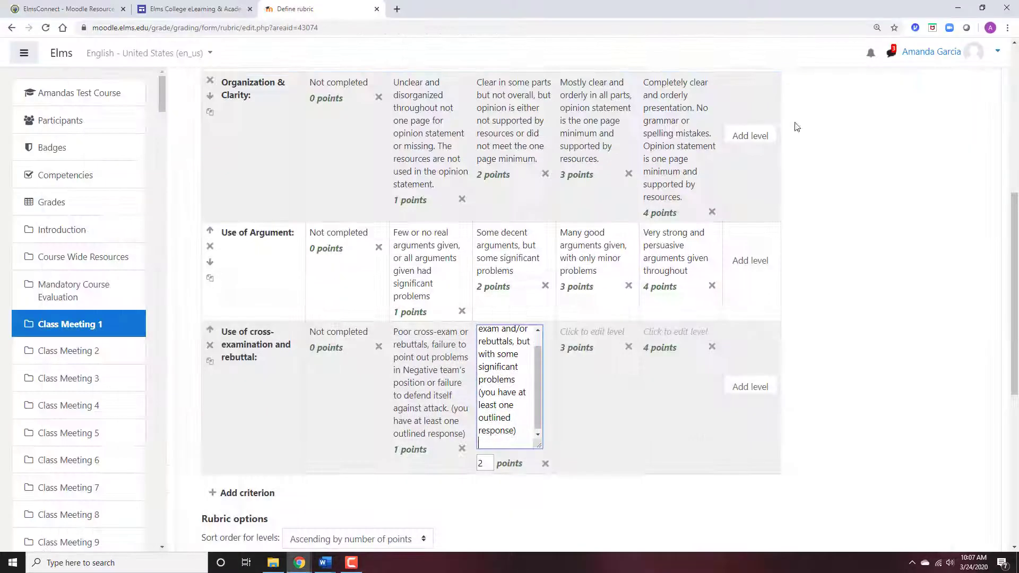
click(590, 335)
key(ctrl+v)
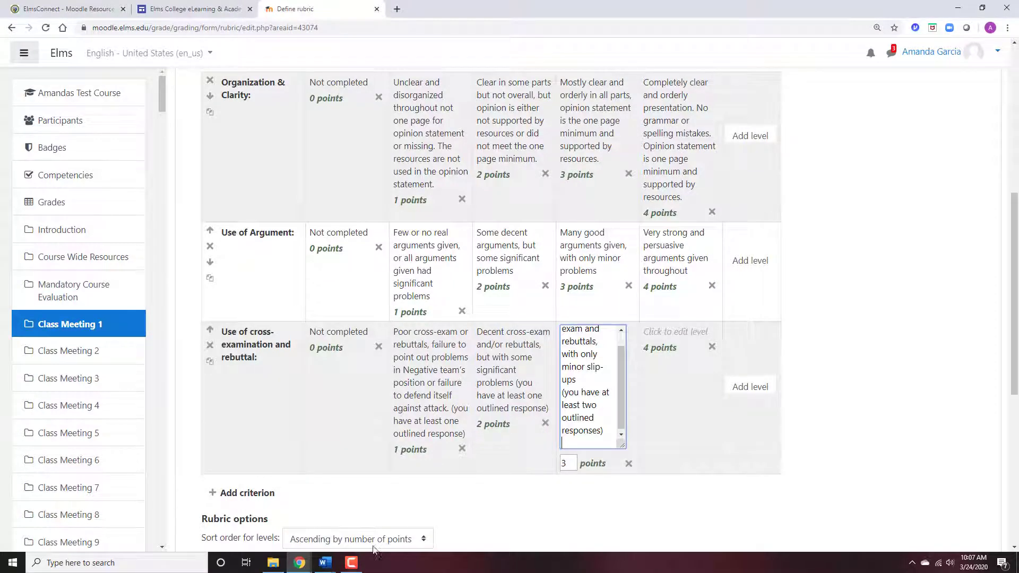
Copy the cross-examination and rebuttal description from column 4 of the Word rubric into the criterion's 4-point level.
key(alt+Tab)
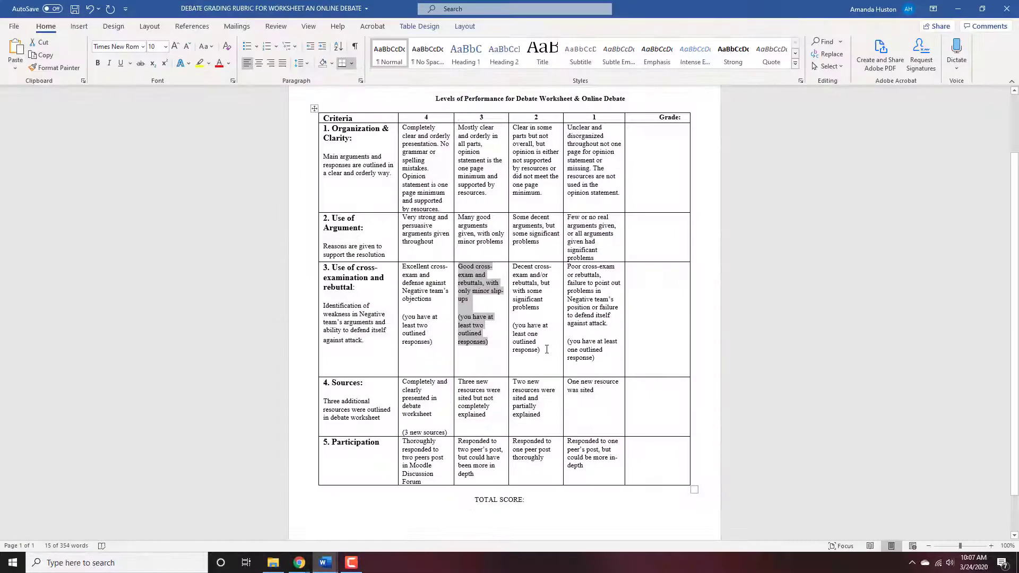
drag(432, 342, 407, 269)
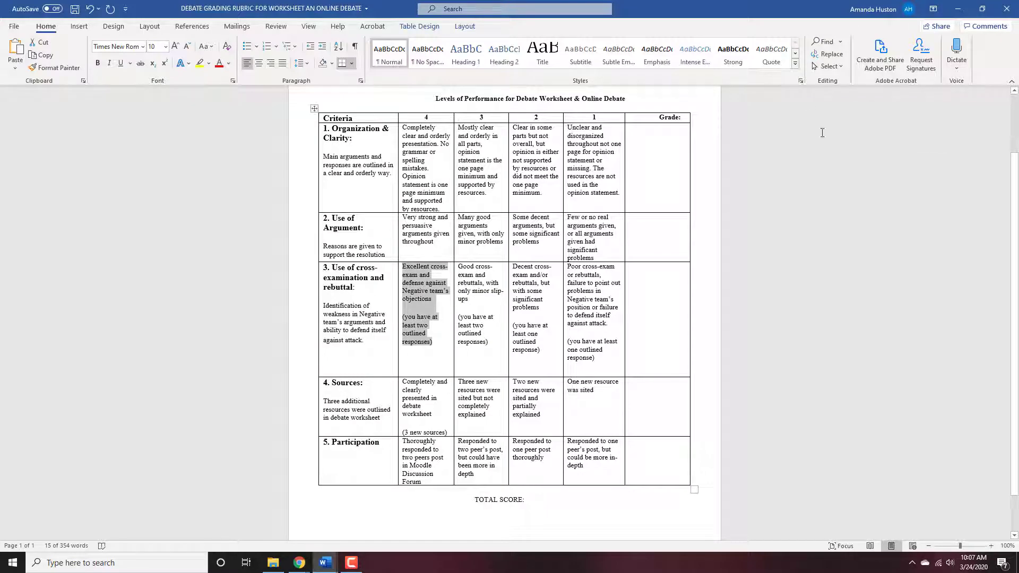
key(alt+Tab)
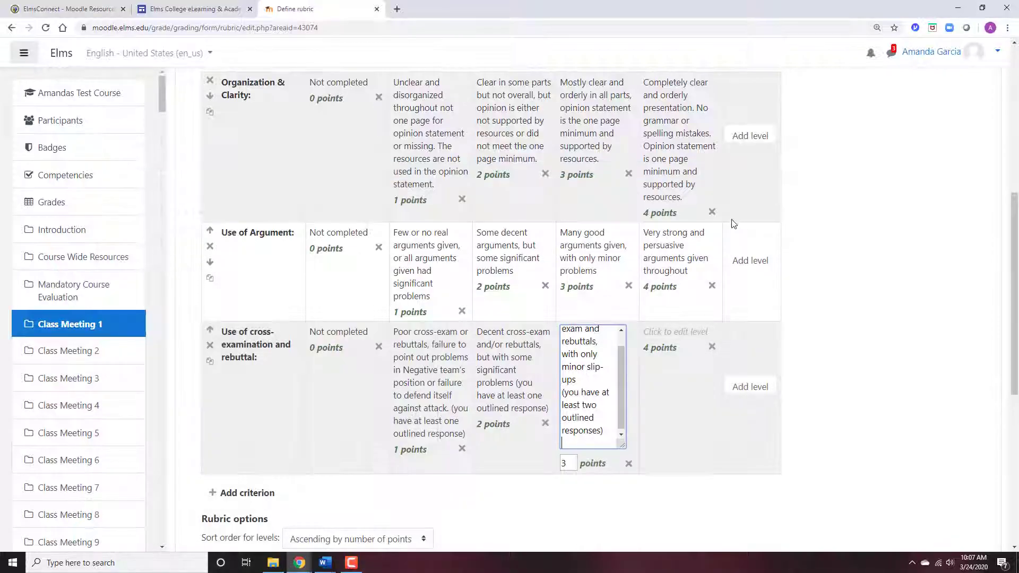
click(689, 337)
key(ctrl+v)
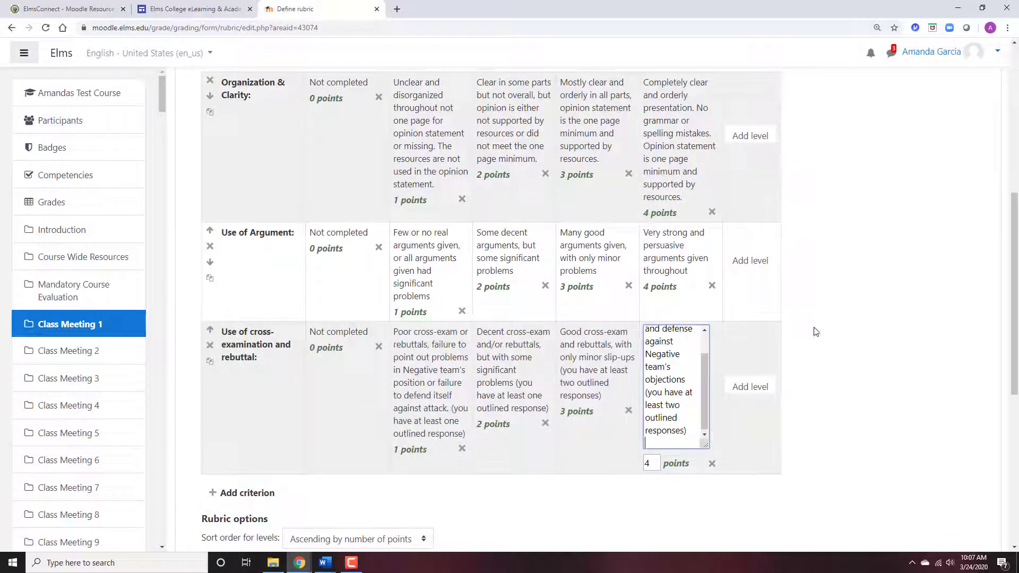
Add a fourth criterion and fill it with the Sources heading, without its number, and its explanatory sentence copied from the Word rubric.
click(244, 494)
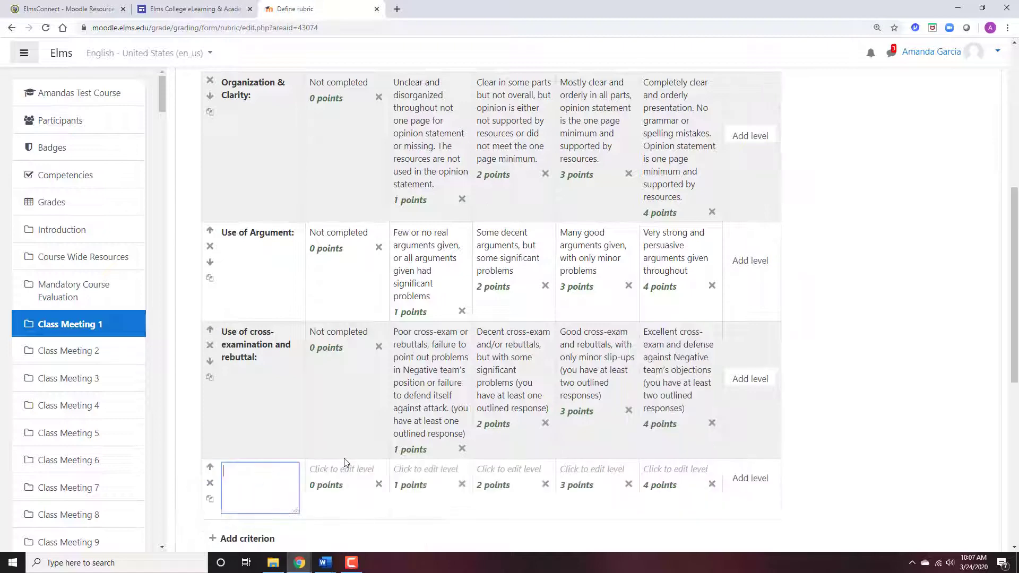
mouse_move(325, 562)
click(396, 512)
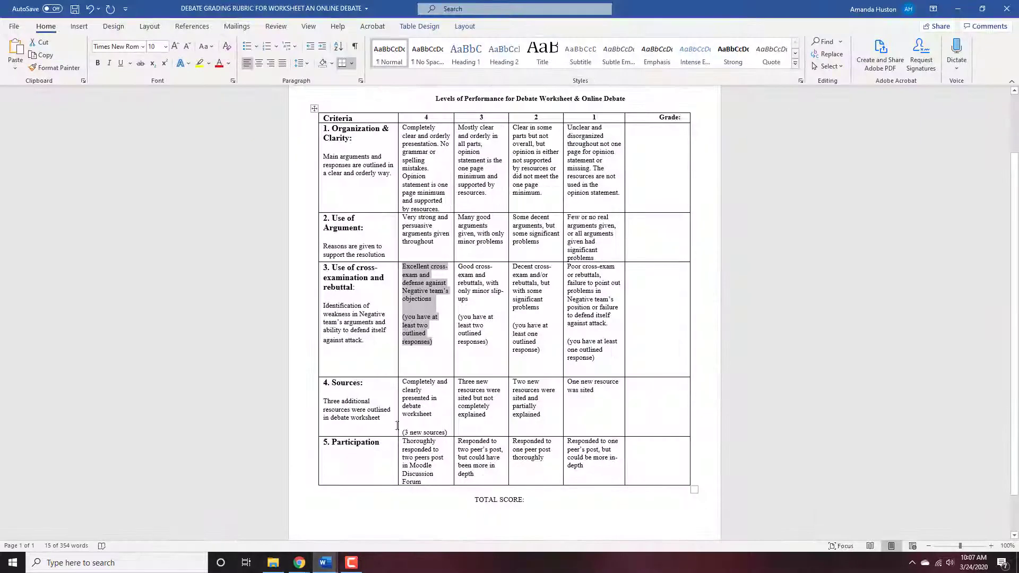
drag(380, 419, 332, 383)
click(964, 5)
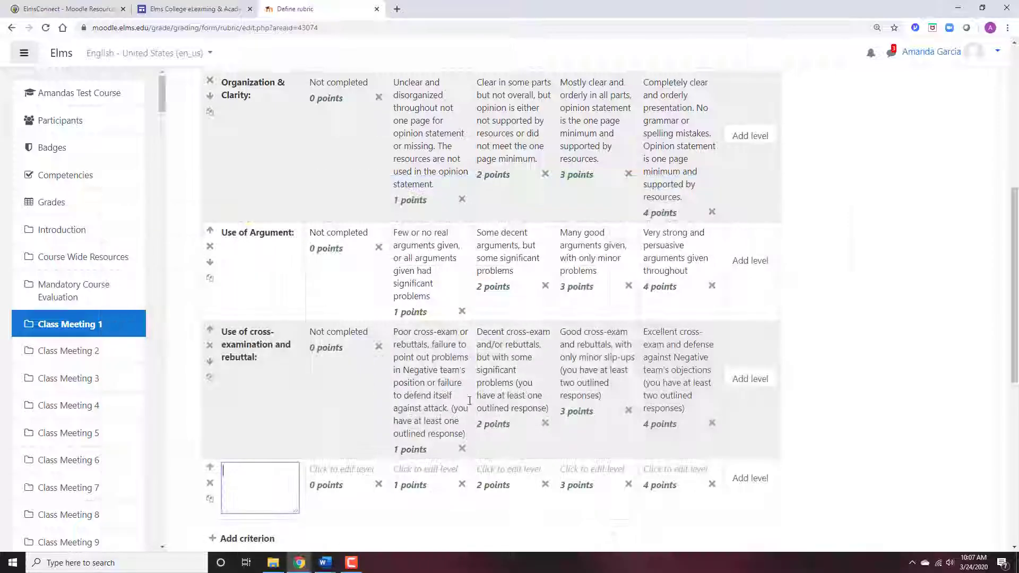
click(256, 469)
key(ctrl+v)
mouse_move(325, 561)
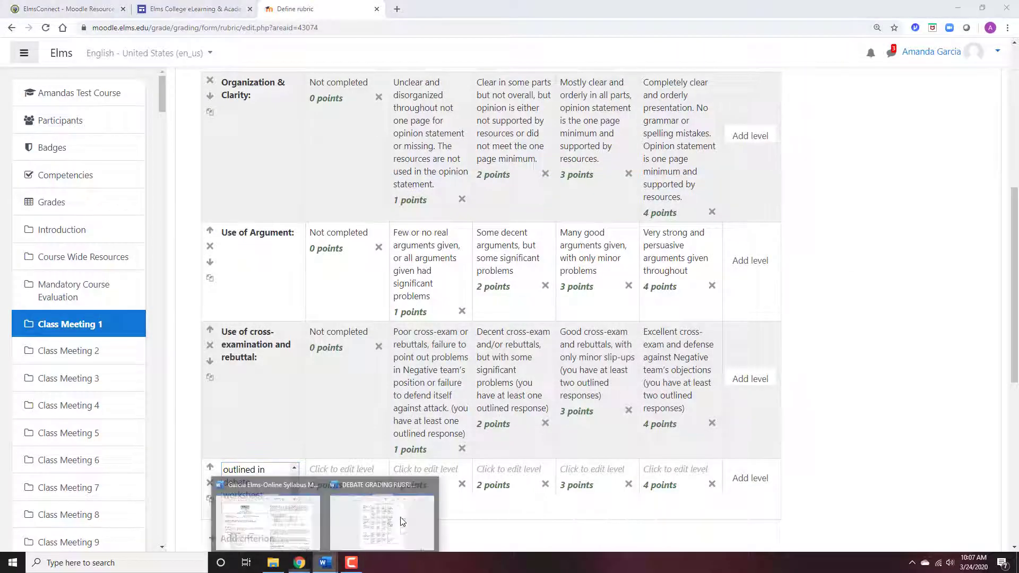
click(398, 521)
click(959, 6)
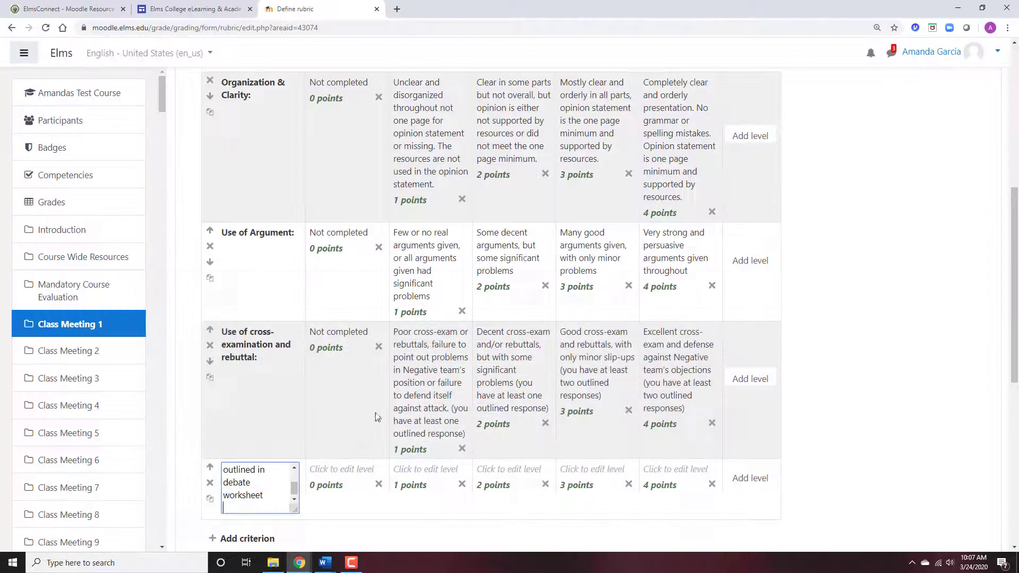
Define the 0-point level of the Sources criterion as "Not completed".
click(340, 476)
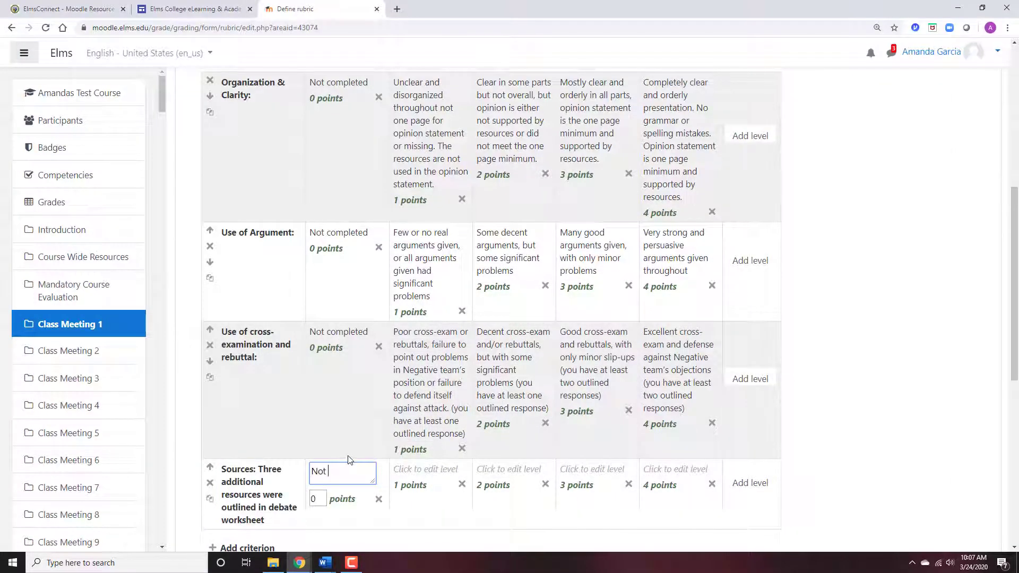
text(Not completed)
key(Tab)
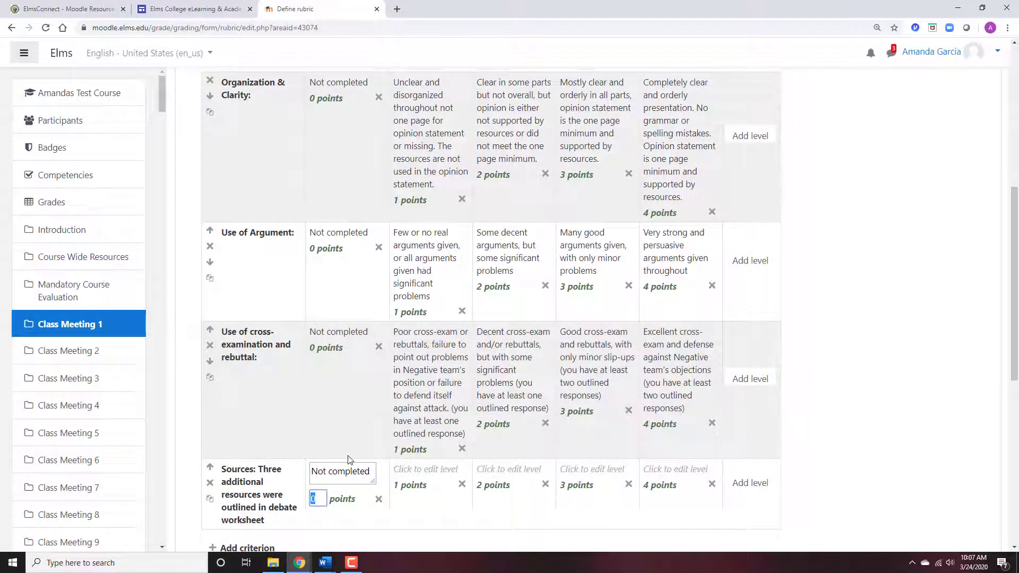
Copy the Sources description "One new resource was sited" from column 1 of the Word rubric into the criterion's 1-point level.
click(430, 499)
mouse_move(334, 561)
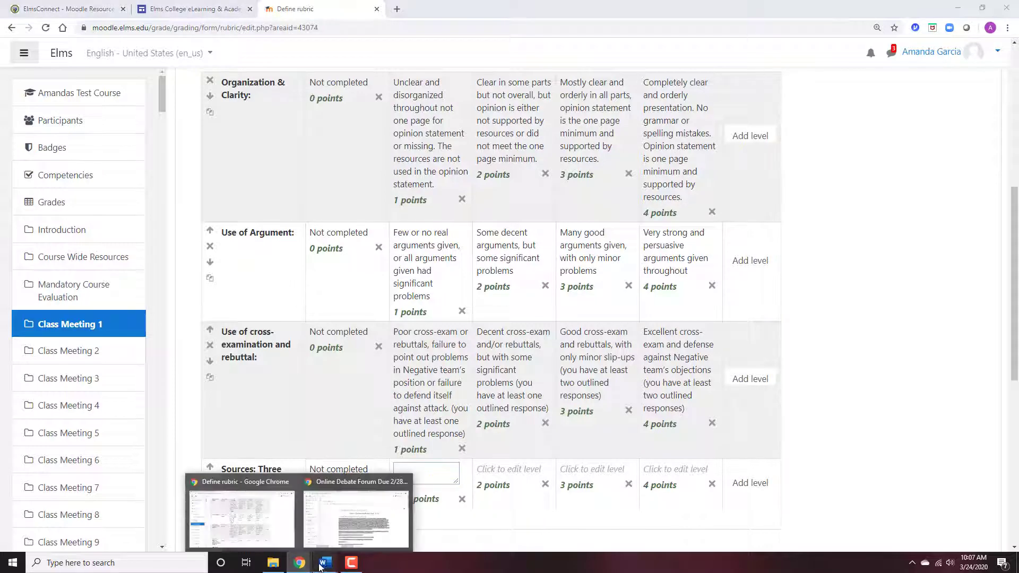
click(378, 516)
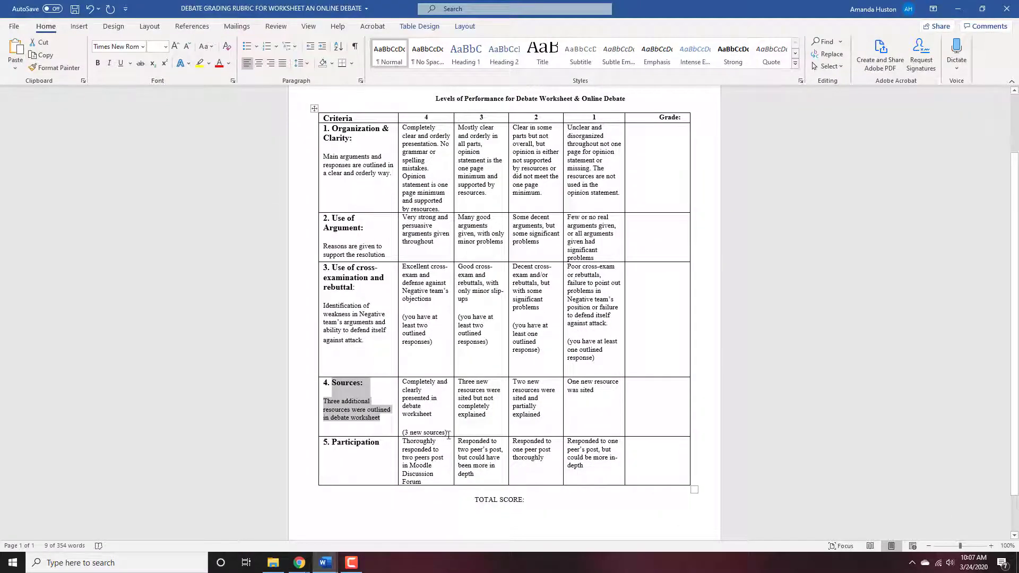
mouse_move(613, 415)
mouse_down()
mouse_move(611, 350)
mouse_move(590, 390)
mouse_move(608, 398)
mouse_up()
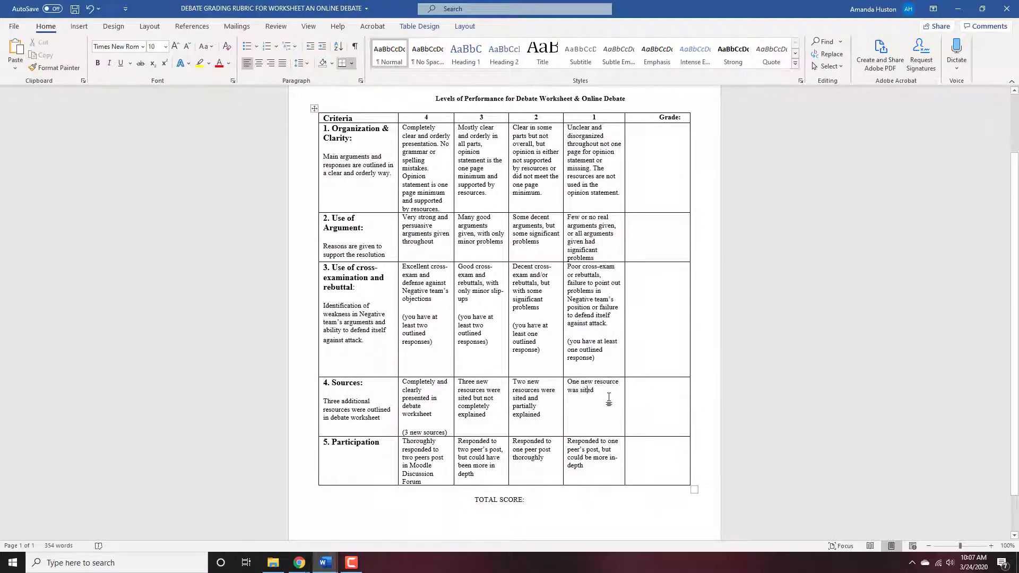
triple_click(575, 384)
key(ctrl+c)
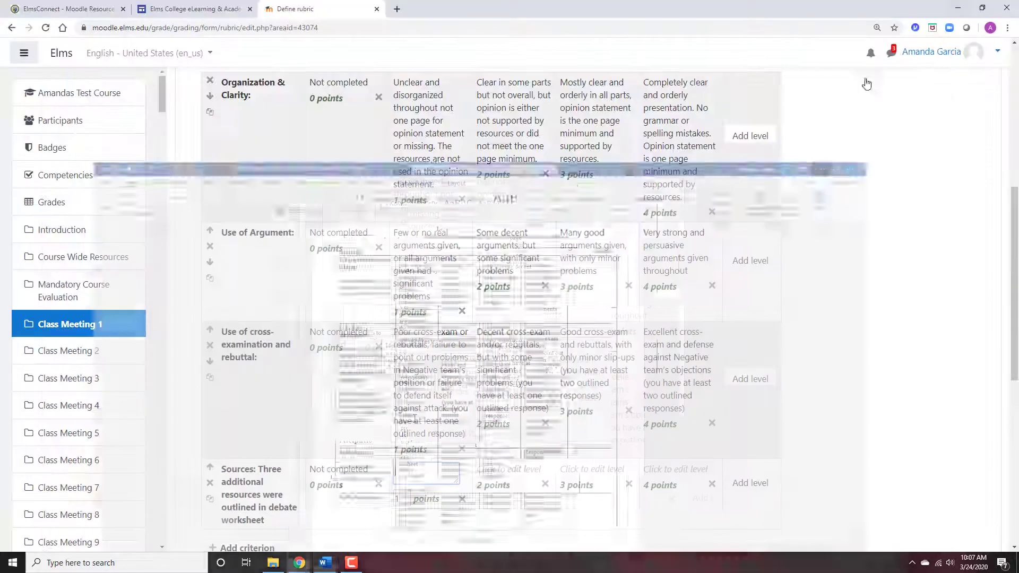
click(958, 9)
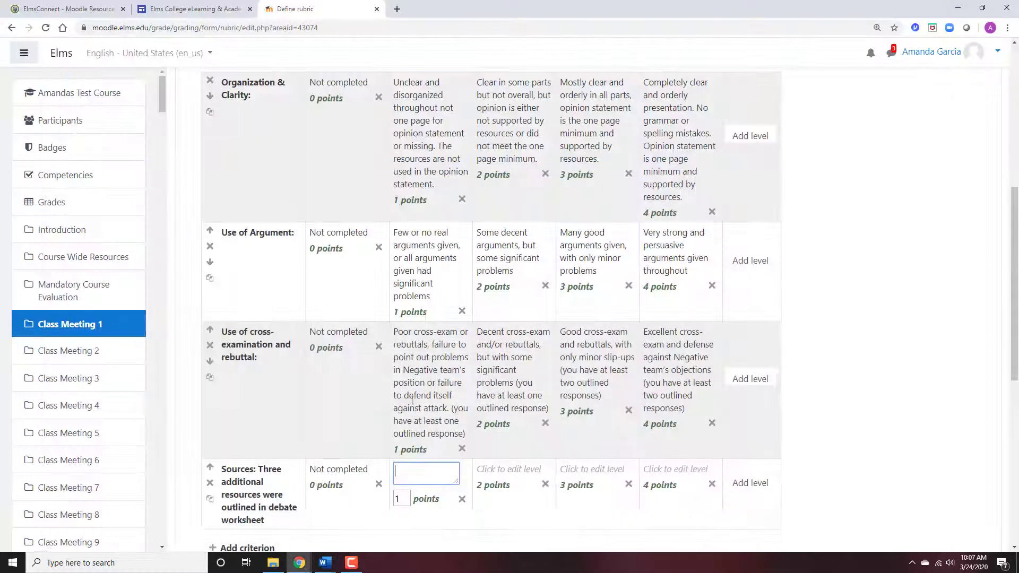
key(ctrl+v)
Copy the Sources description from column 2 of the Word rubric into the criterion's 2-point level.
mouse_move(326, 562)
click(381, 510)
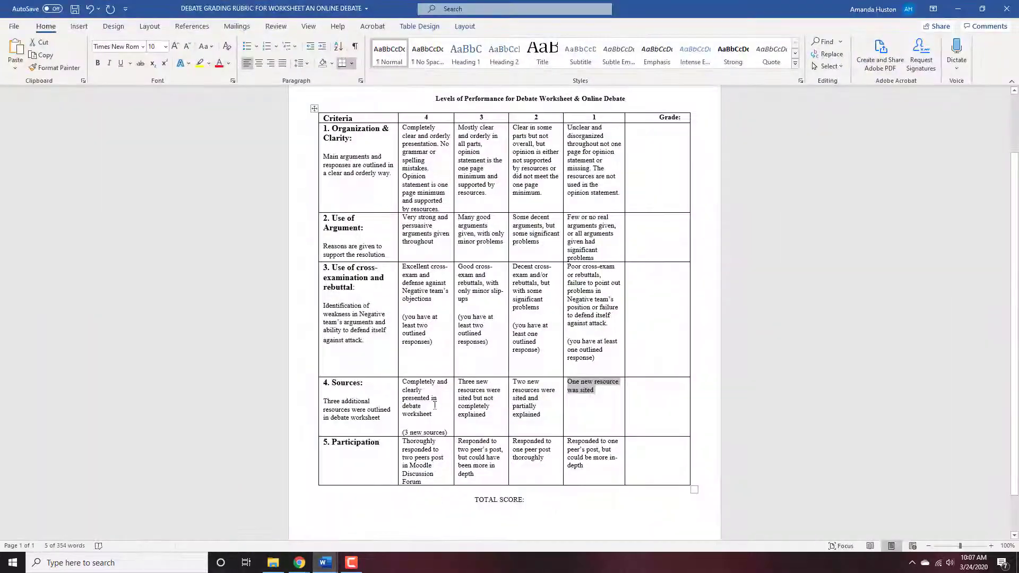
drag(546, 419, 513, 383)
key(ctrl+c)
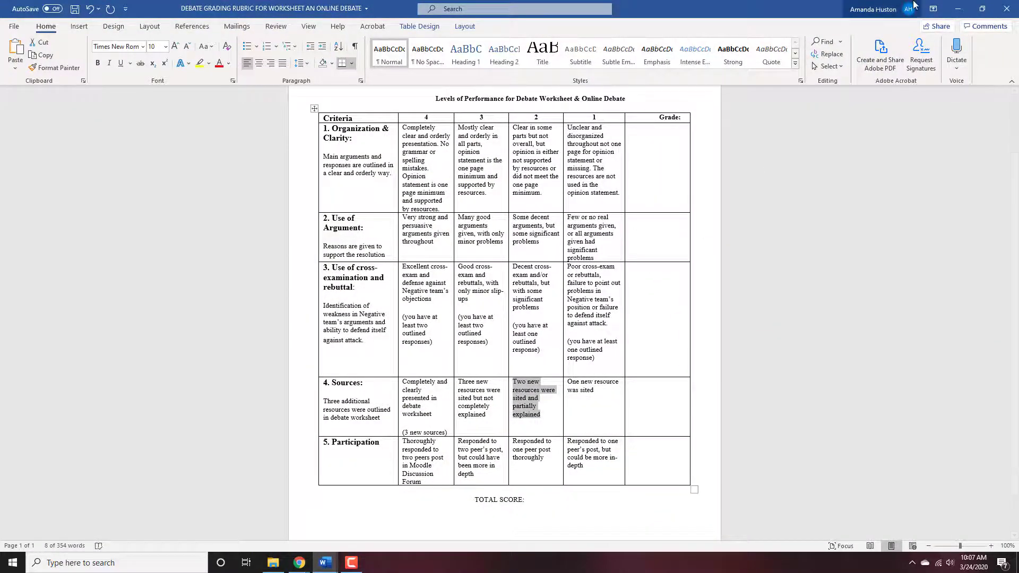
click(958, 9)
click(497, 480)
key(ctrl+v)
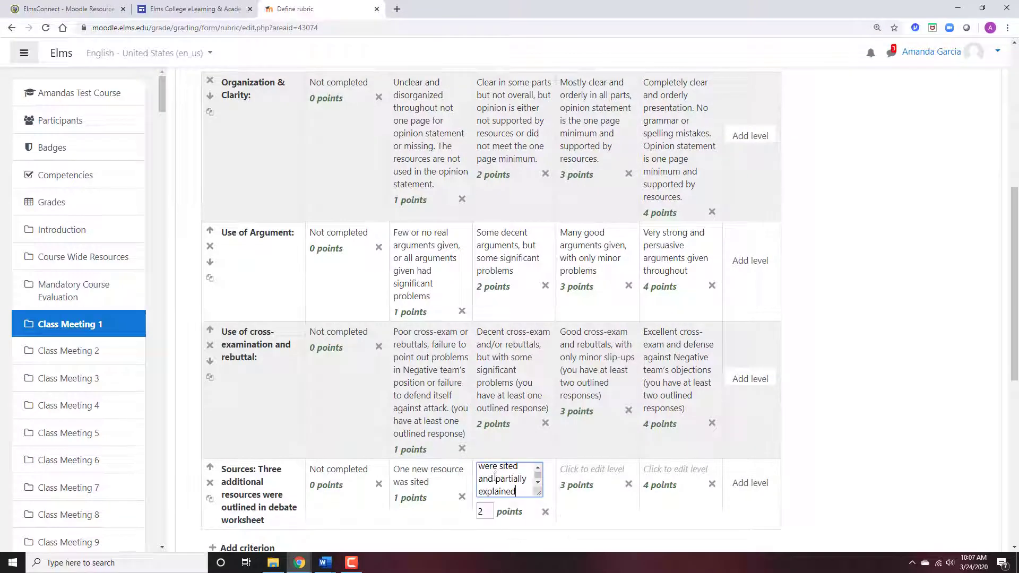
Copy the Sources description from column 3 of the Word rubric into the criterion's 3-point level.
mouse_move(322, 565)
click(368, 518)
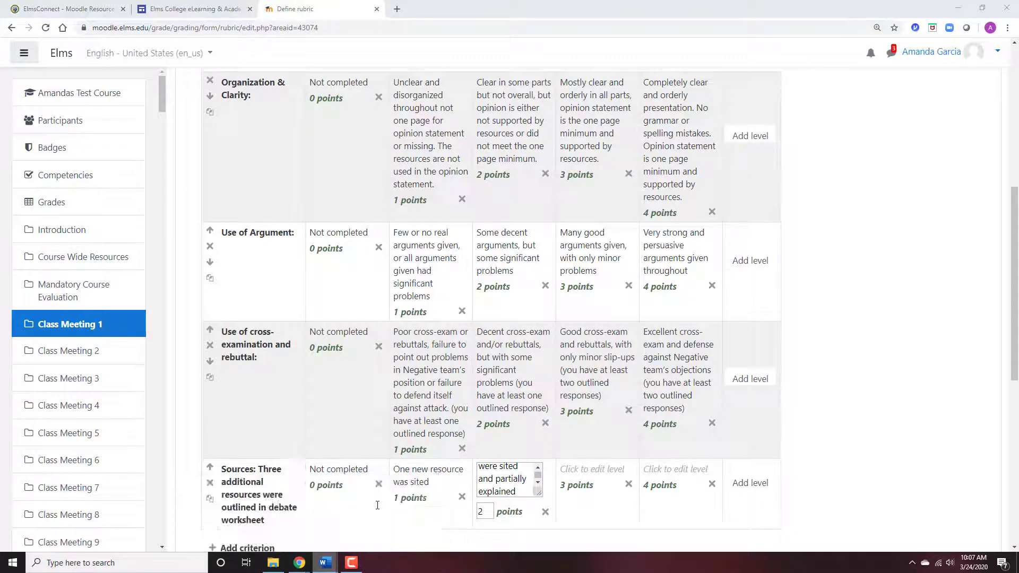
drag(488, 417, 465, 383)
key(ctrl+c)
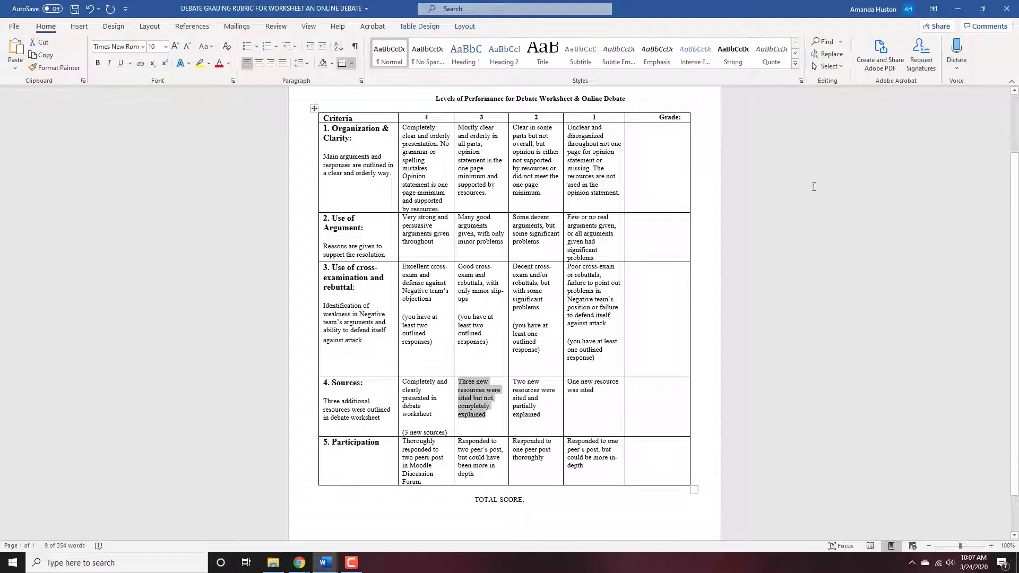
click(958, 9)
click(594, 480)
key(ctrl+v)
click(325, 563)
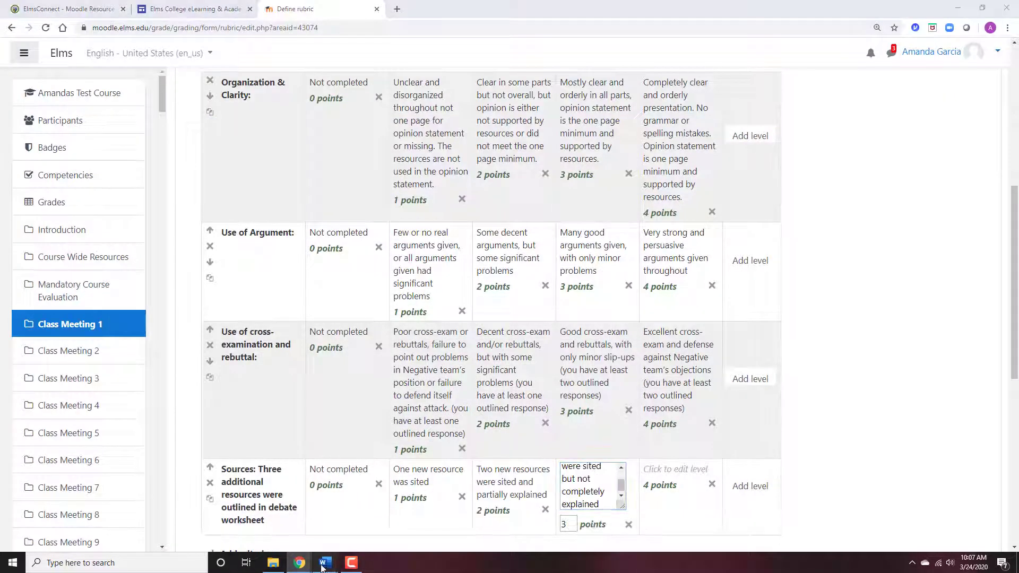
click(270, 518)
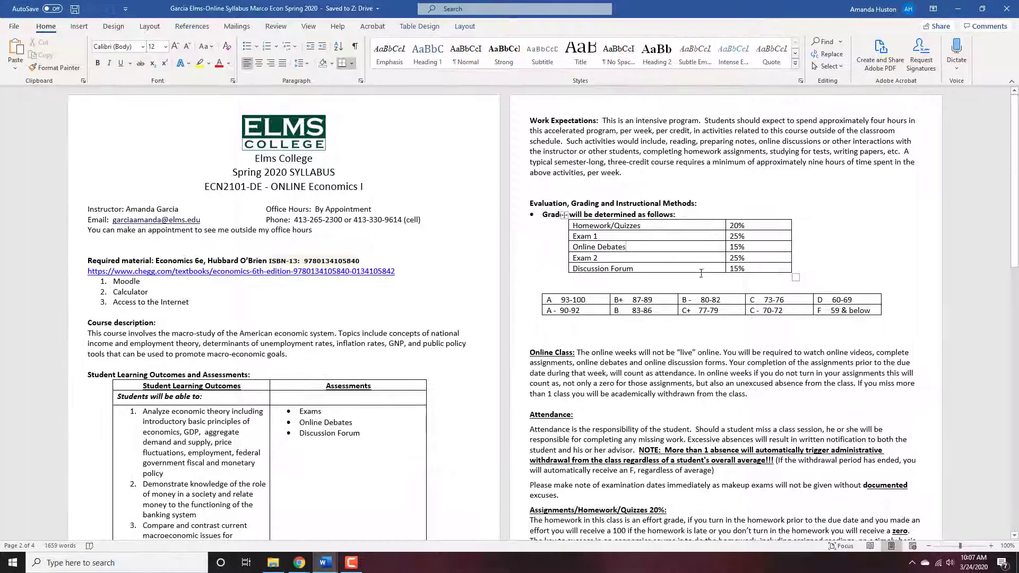
click(958, 9)
Copy the Sources description from column 4 of the Word rubric, including "(3 new sources)", into the criterion's 4-point level.
click(676, 469)
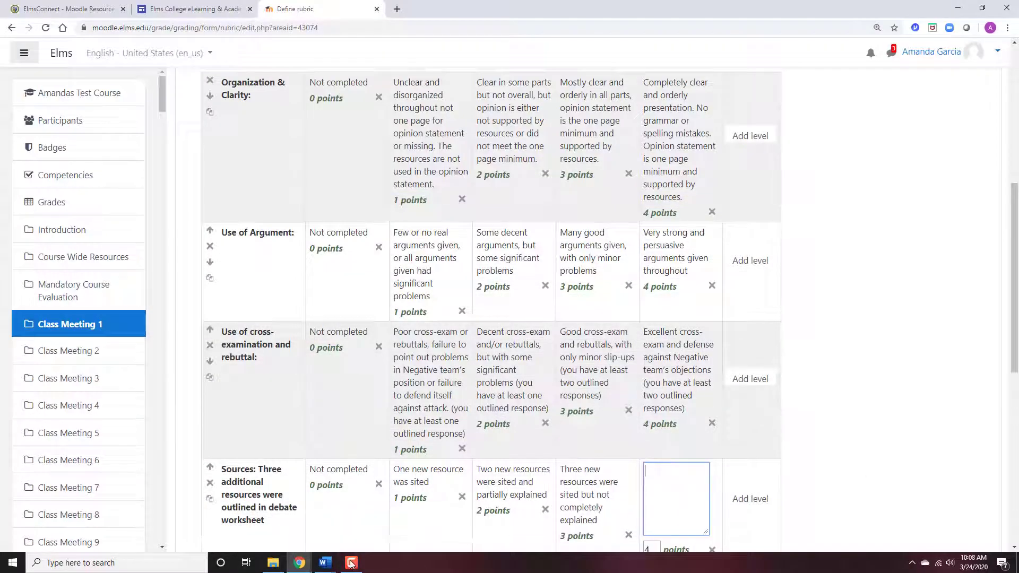
click(326, 562)
click(262, 508)
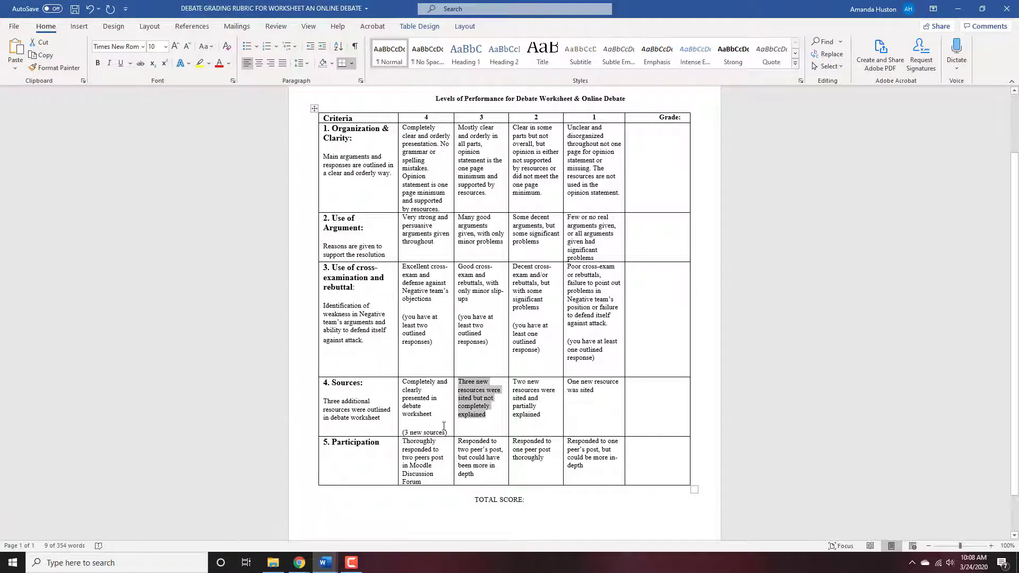
drag(448, 435, 403, 381)
key(ctrl+c)
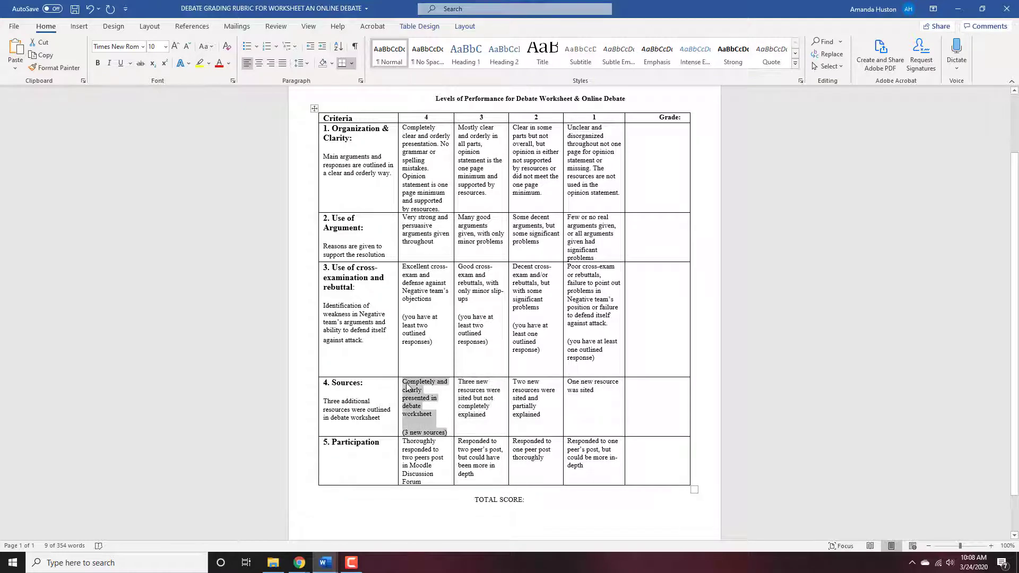
click(955, 7)
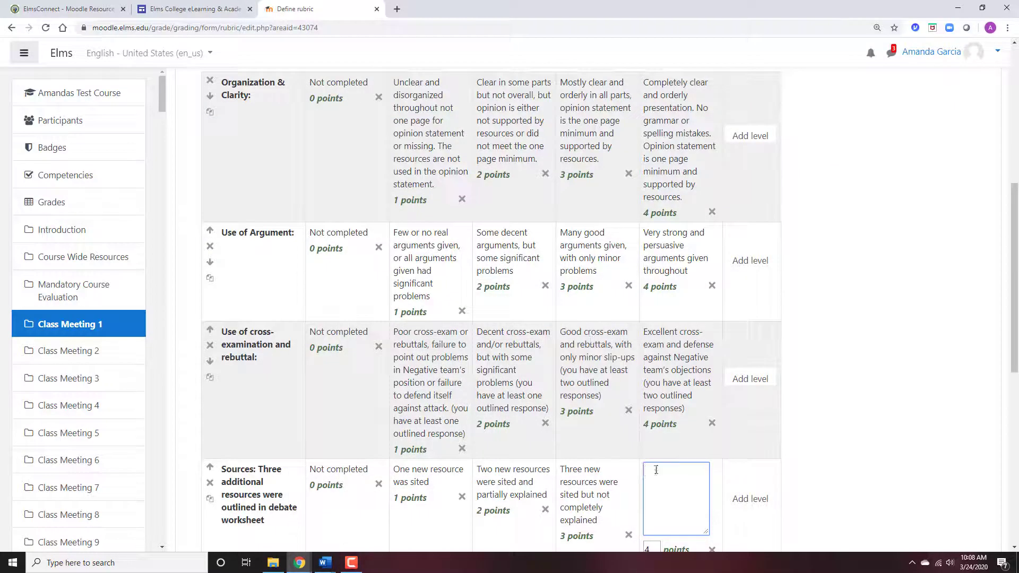
key(ctrl+v)
Add a fifth criterion named "Participation", matching the Word rubric, and define its 0-point level as "Not completed".
scroll(504, 389, down, 3)
click(247, 422)
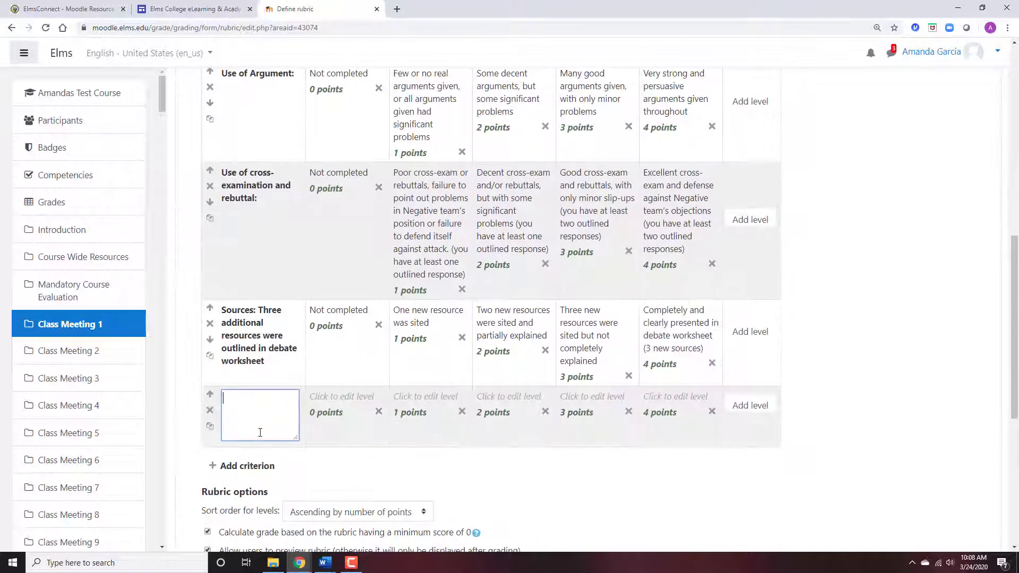
click(339, 564)
click(378, 526)
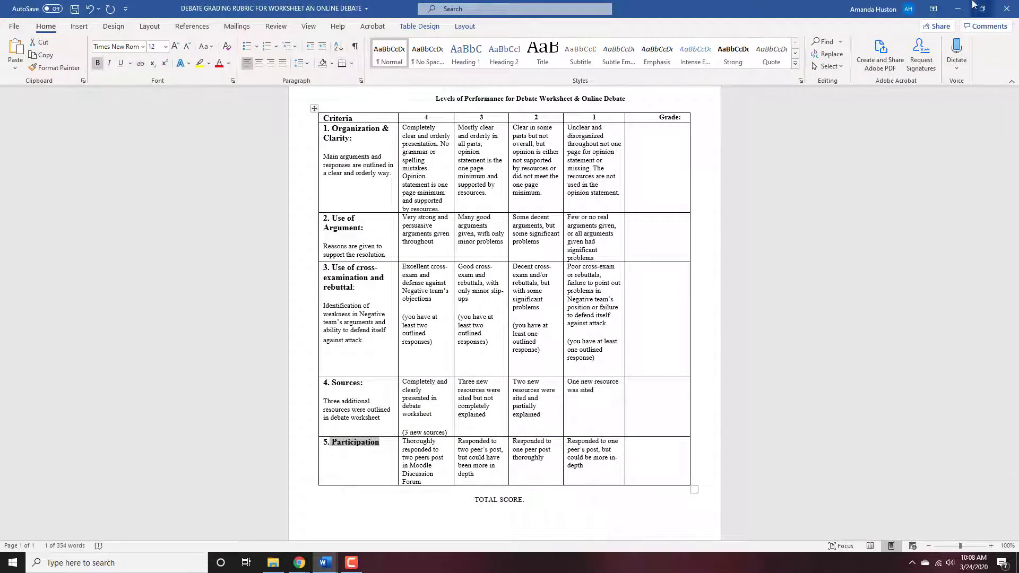
click(958, 9)
text(Participation)
click(324, 399)
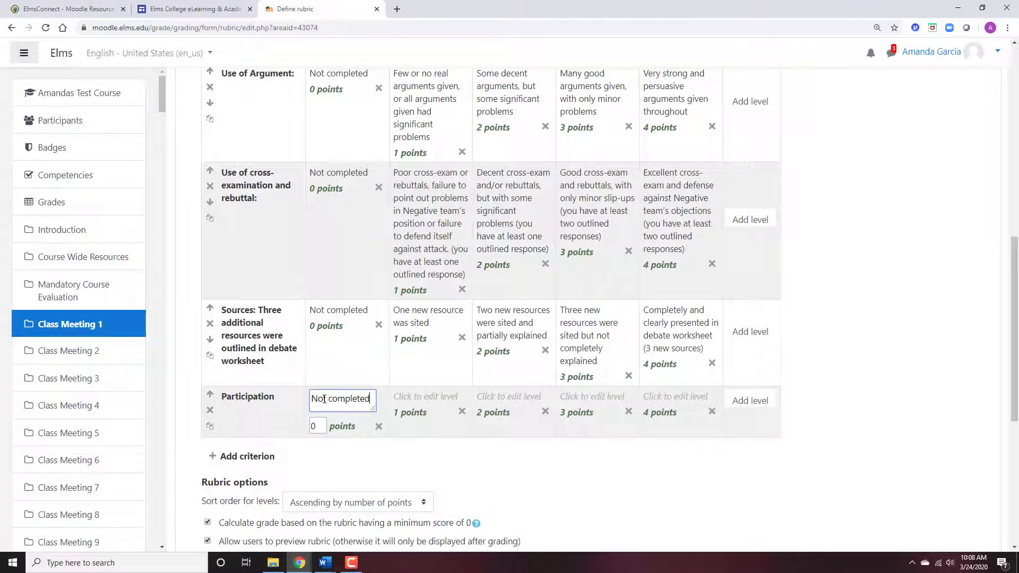
Copy the Participation description from column 1 of the Word rubric into the criterion's 1-point level.
key(Tab)
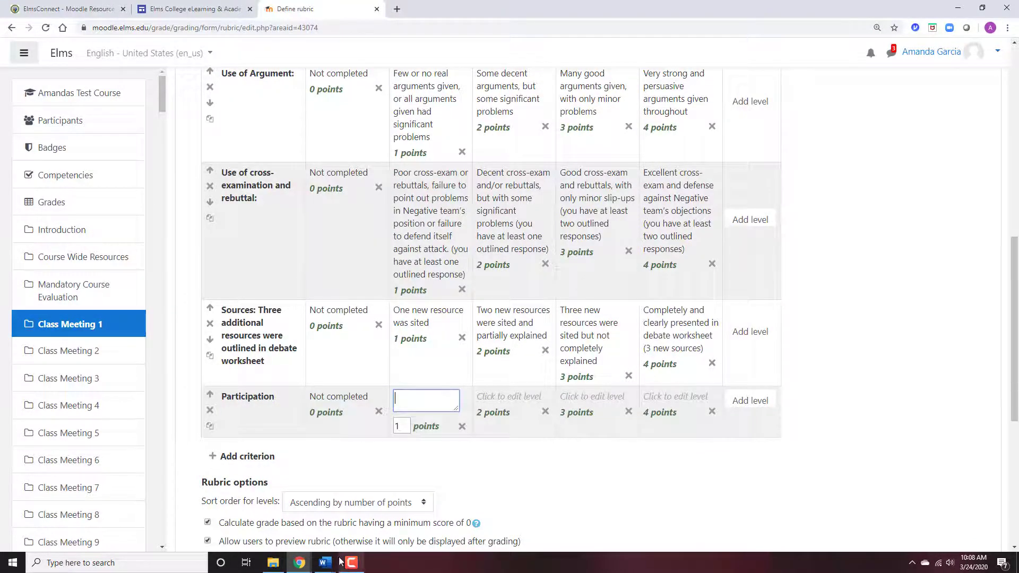
mouse_move(325, 562)
click(387, 512)
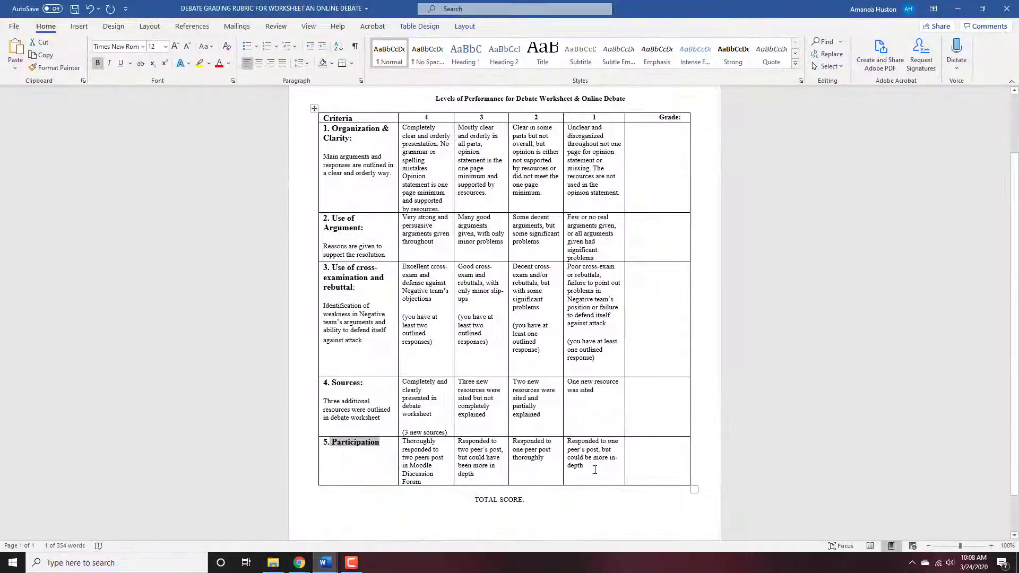
drag(595, 470, 569, 442)
key(ctrl+c)
key(alt+Tab)
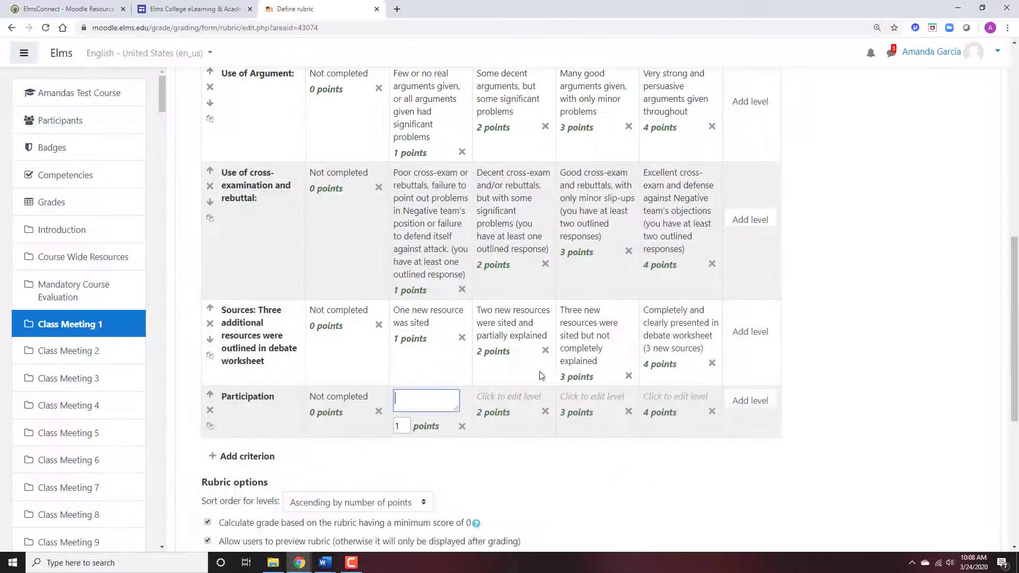
key(ctrl+v)
Copy the Participation description from column 2 of the Word rubric into the criterion's 2-point level.
key(alt+Tab)
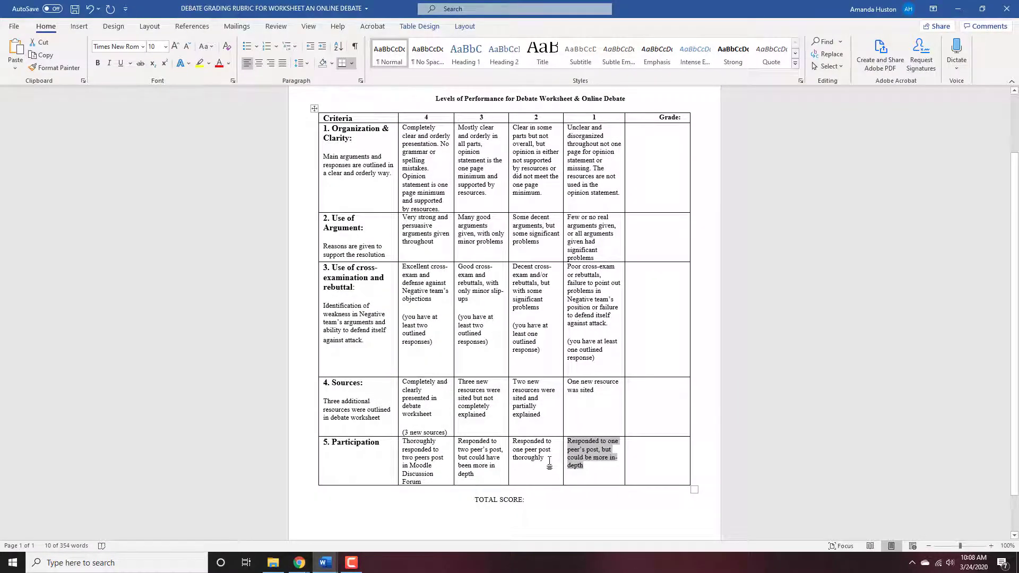
drag(549, 461, 520, 446)
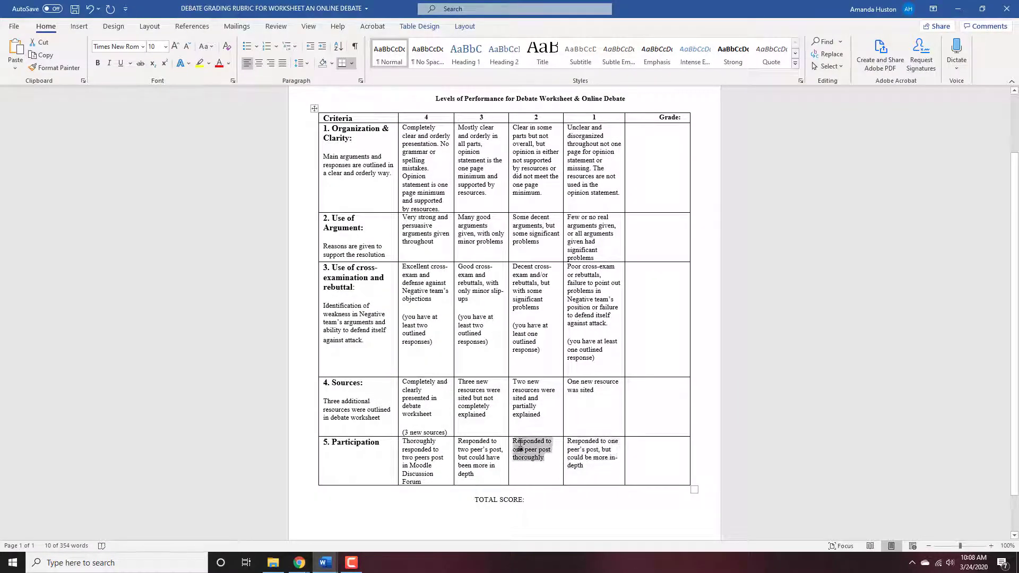
click(532, 434)
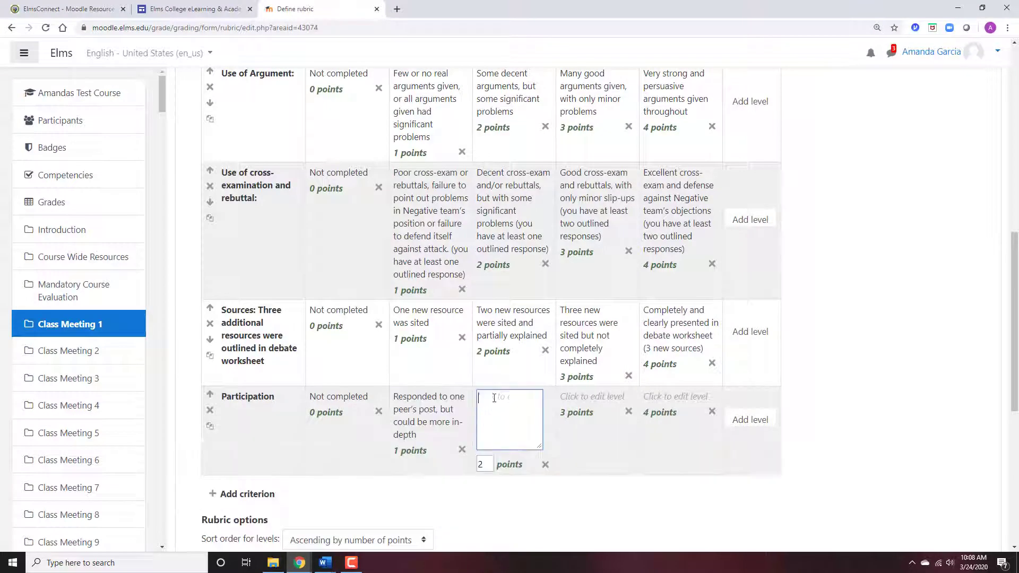
key(ctrl+v)
Copy the Participation description from column 3 of the Word rubric into the criterion's 3-point level.
mouse_move(325, 562)
click(361, 536)
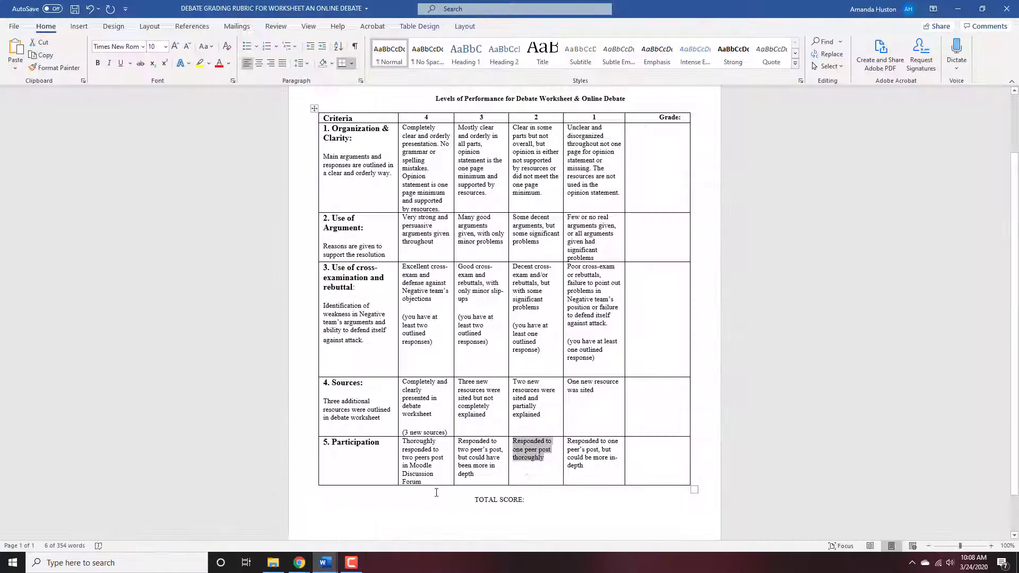
drag(477, 479, 457, 442)
drag(477, 476, 458, 441)
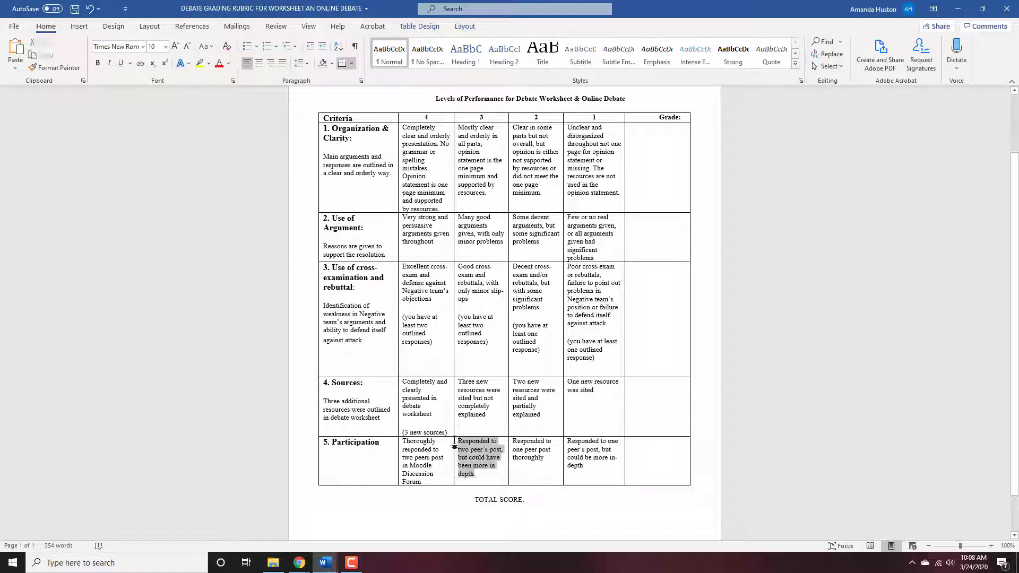
click(957, 9)
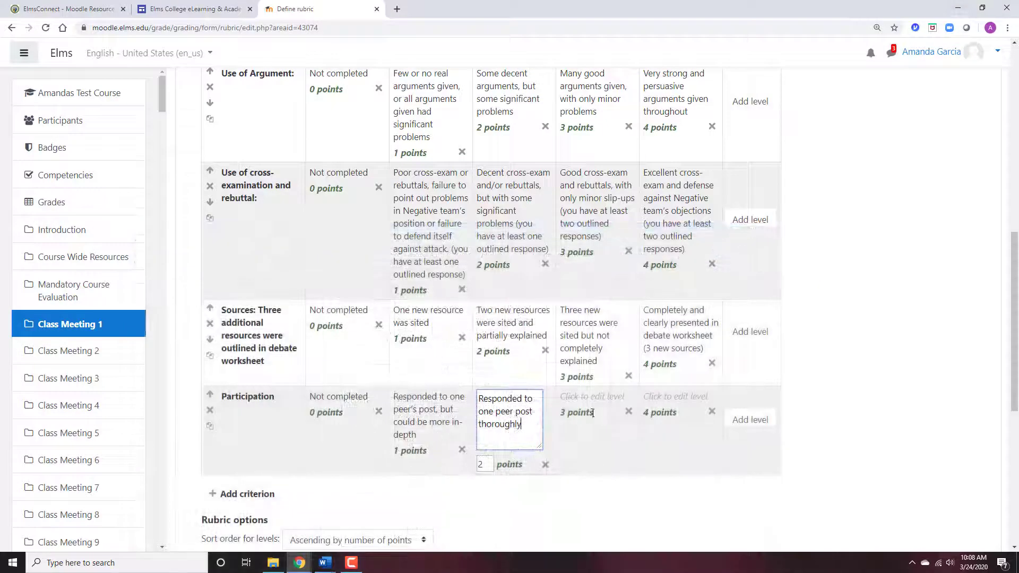
click(595, 409)
key(ctrl+v)
click(325, 562)
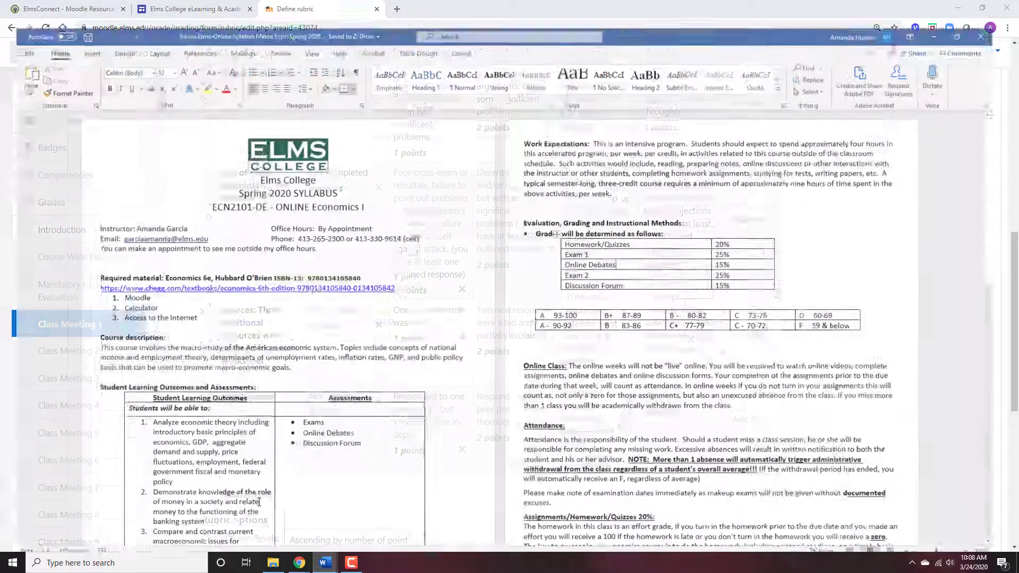
click(933, 9)
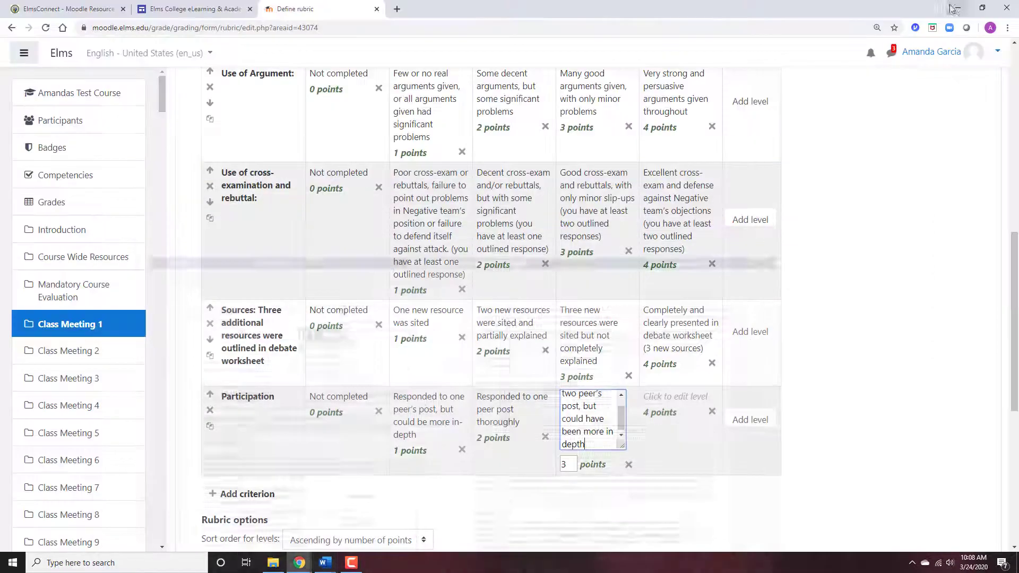
click(957, 8)
Copy the Participation description from column 4 of the Word rubric into the criterion's 4-point level.
mouse_move(329, 563)
click(393, 531)
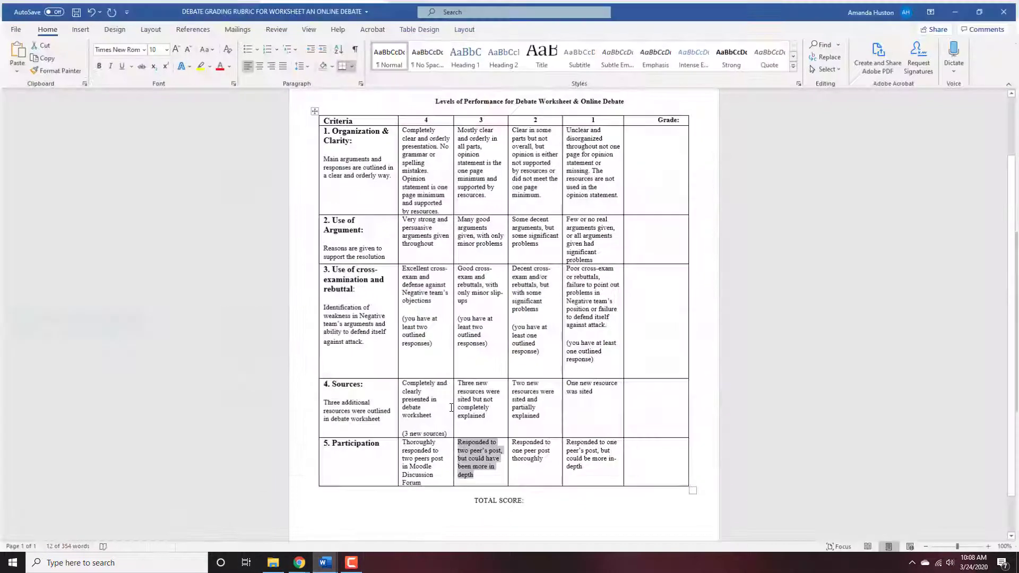
click(426, 486)
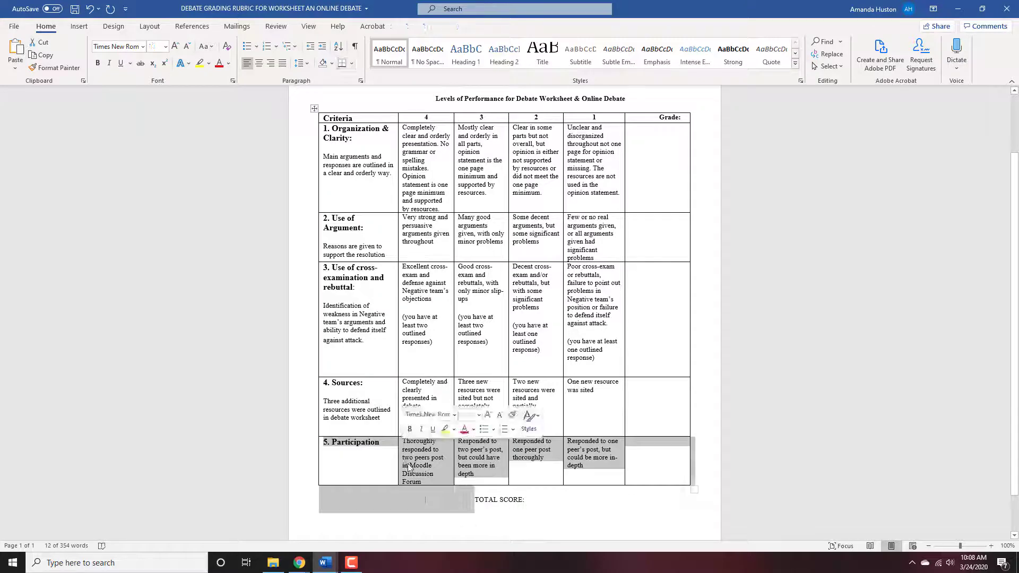
click(419, 479)
drag(421, 480, 401, 443)
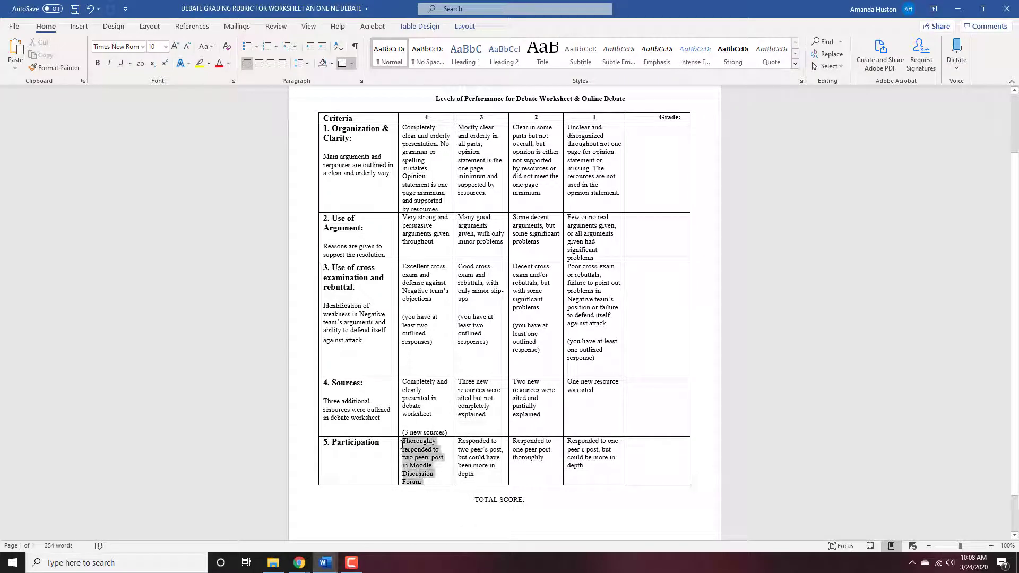
key(alt+Tab)
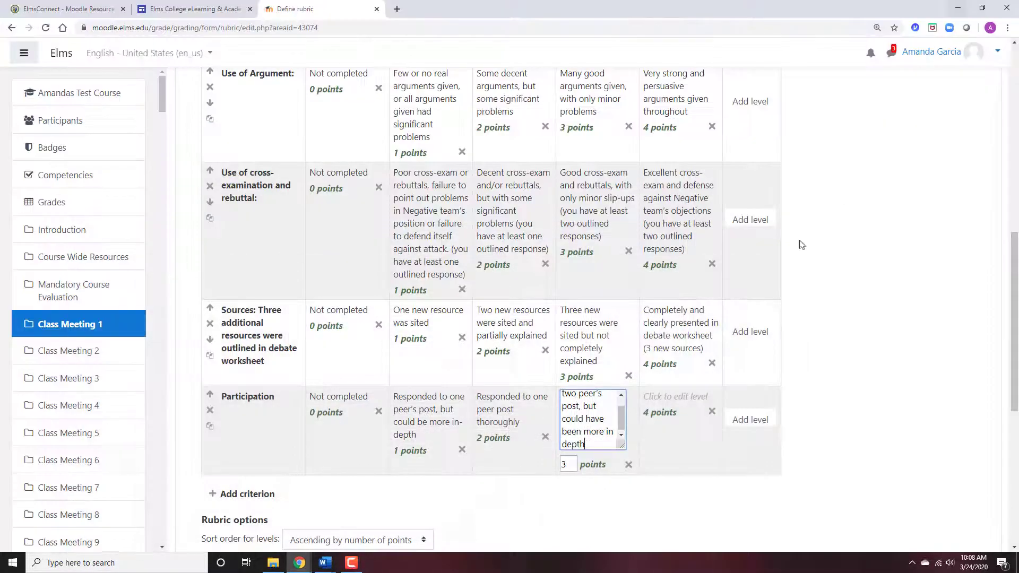
click(676, 393)
key(ctrl+v)
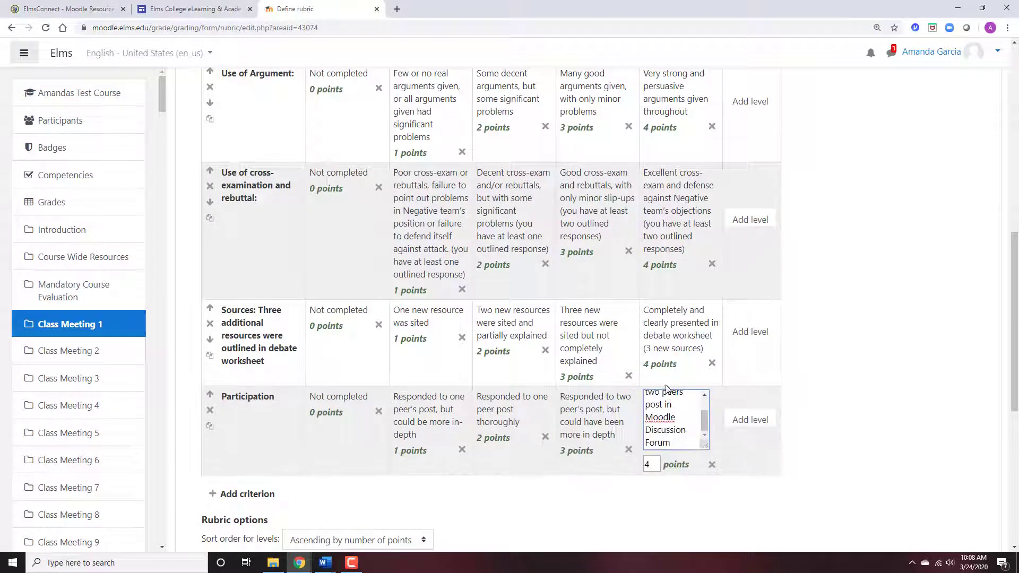
Save the completed debate grading rubric and make it ready for use.
scroll(399, 413, down, 3)
scroll(386, 263, down, 2)
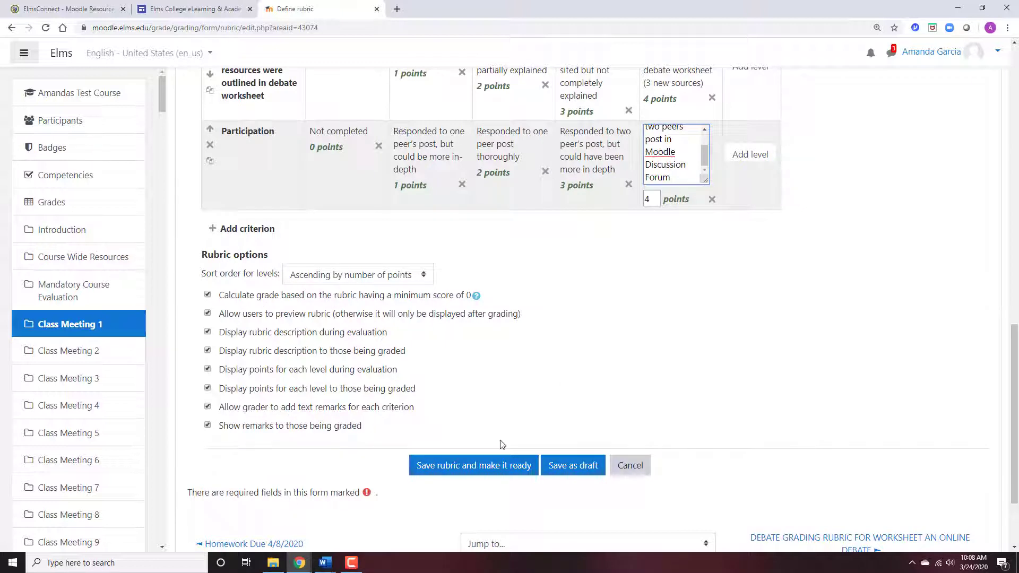
click(467, 466)
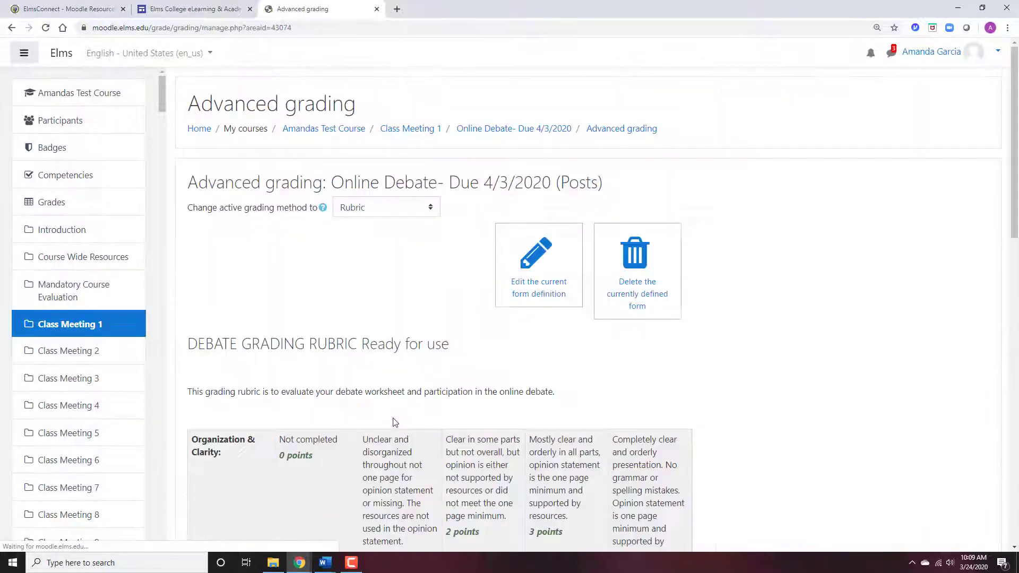
Review the saved debate rubric's criteria, level descriptions, points and rubric options.
scroll(319, 318, down, 3)
scroll(293, 263, down, 1)
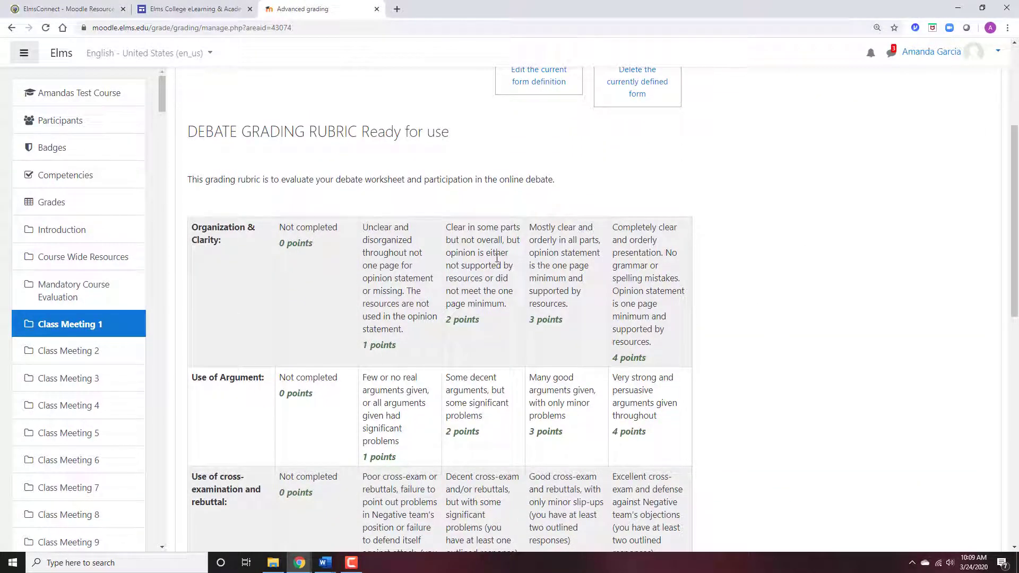
scroll(474, 303, down, 3)
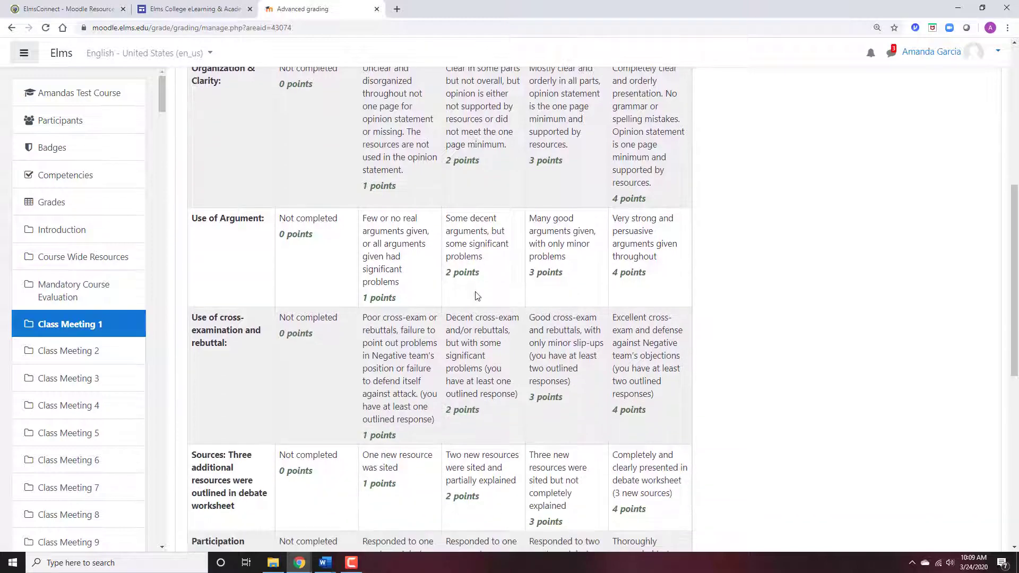
scroll(476, 298, down, 3)
scroll(536, 266, down, 5)
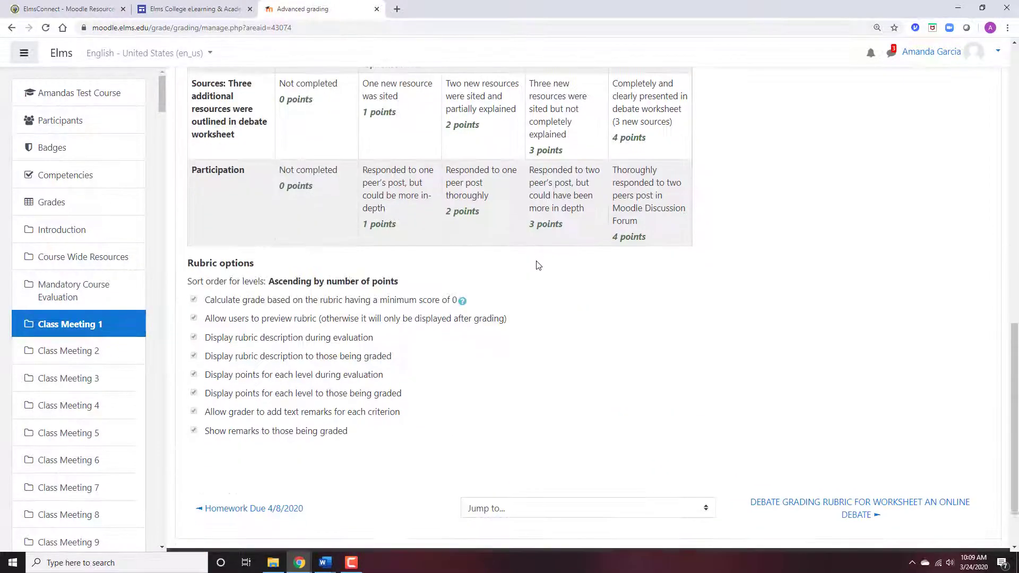
scroll(561, 268, up, 7)
scroll(561, 267, up, 6)
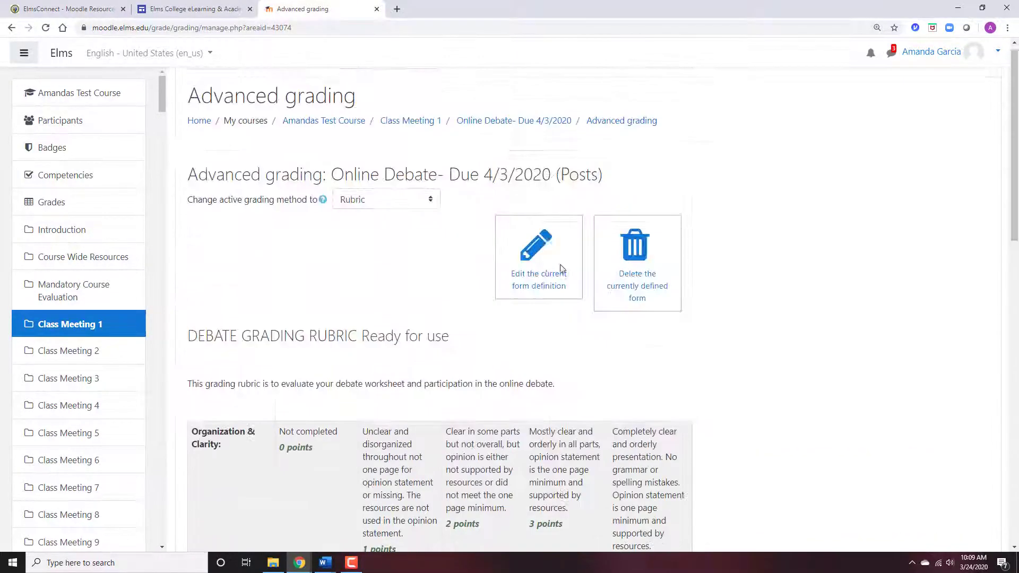
Open the Online Debate forum and examine its instructions and the grading criteria shown to students.
click(545, 130)
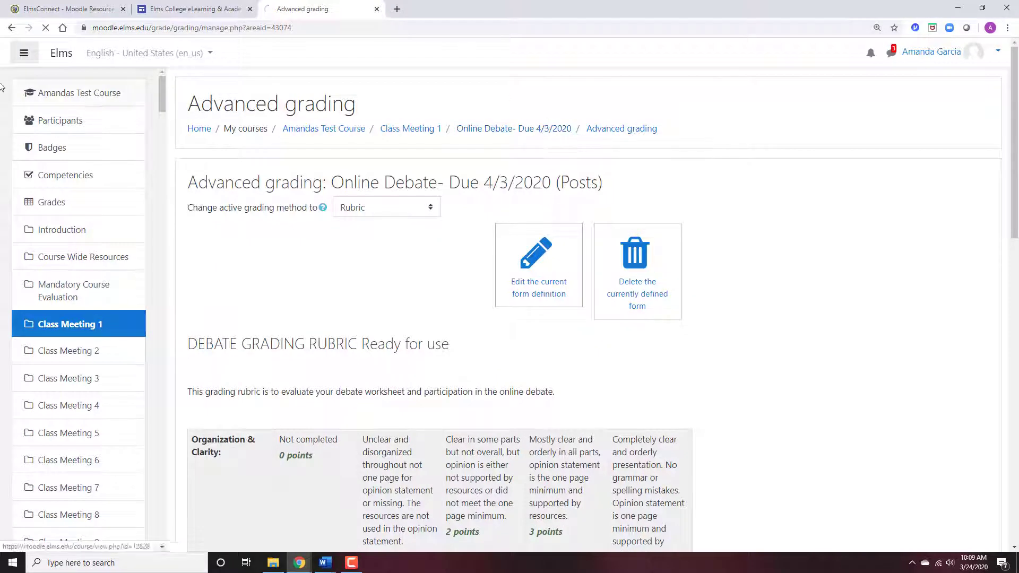
scroll(541, 284, down, 6)
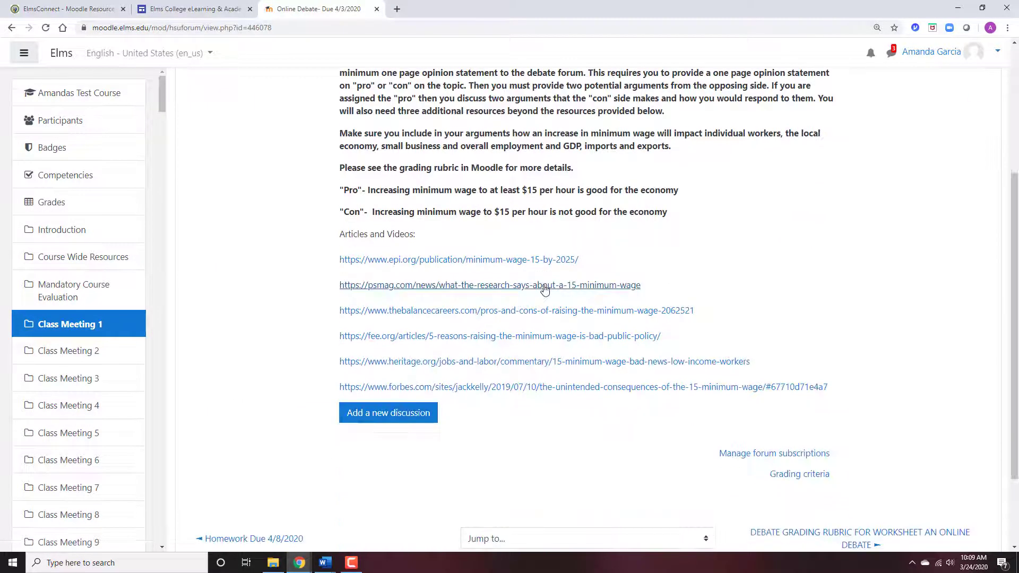
click(776, 369)
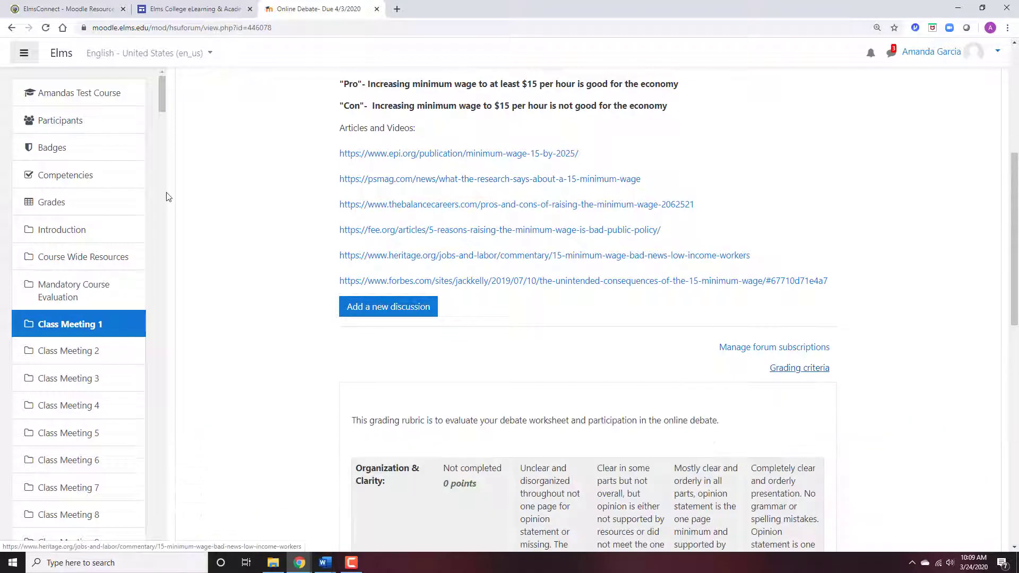
scroll(807, 389, down, 13)
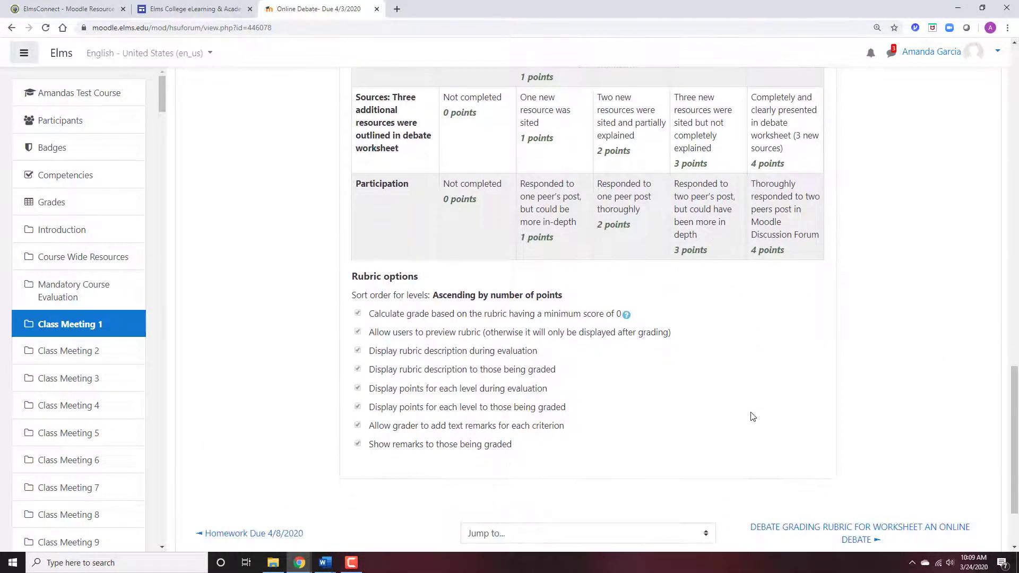
scroll(752, 415, up, 13)
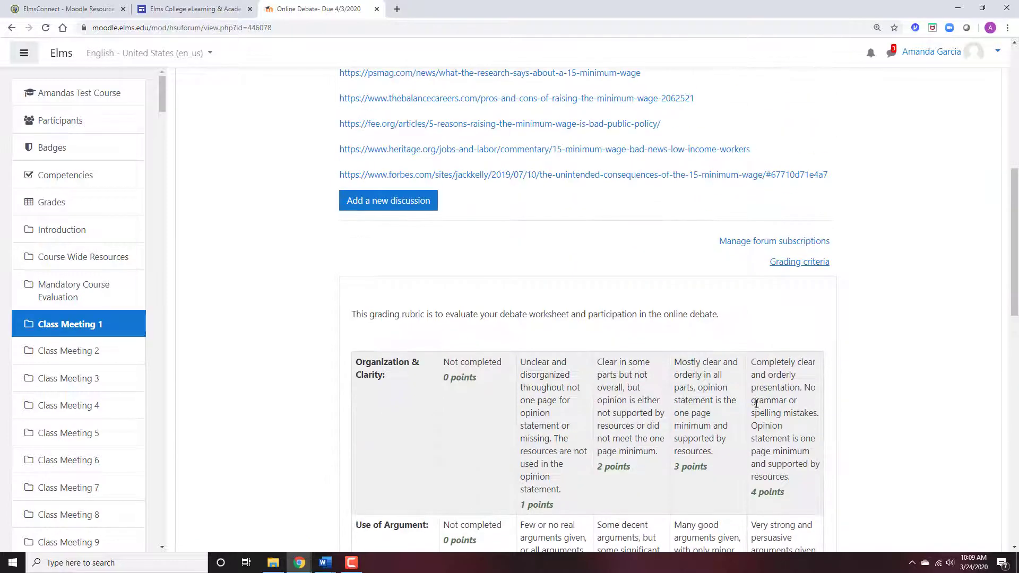
scroll(754, 397, up, 6)
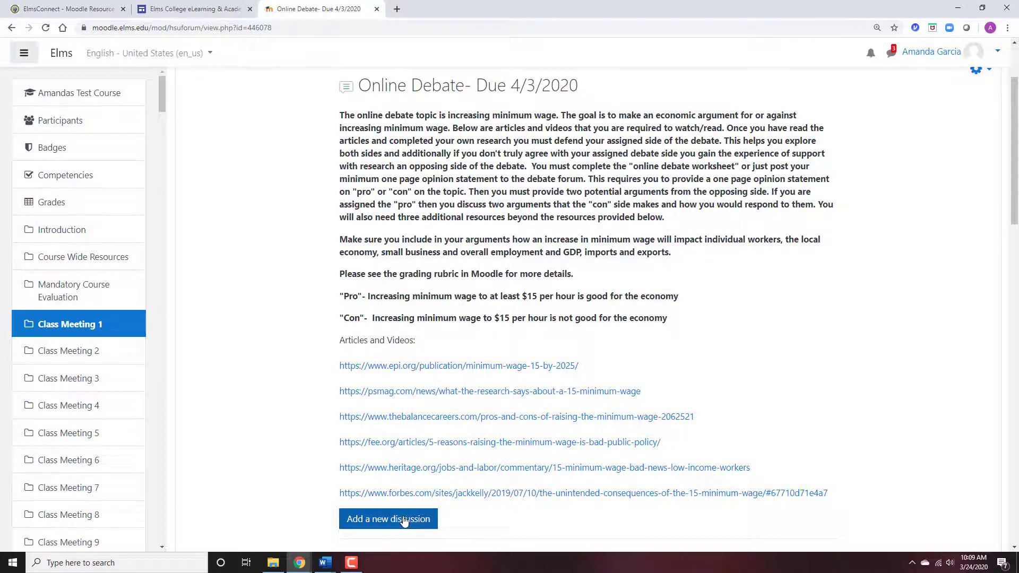
scroll(838, 223, up, 2)
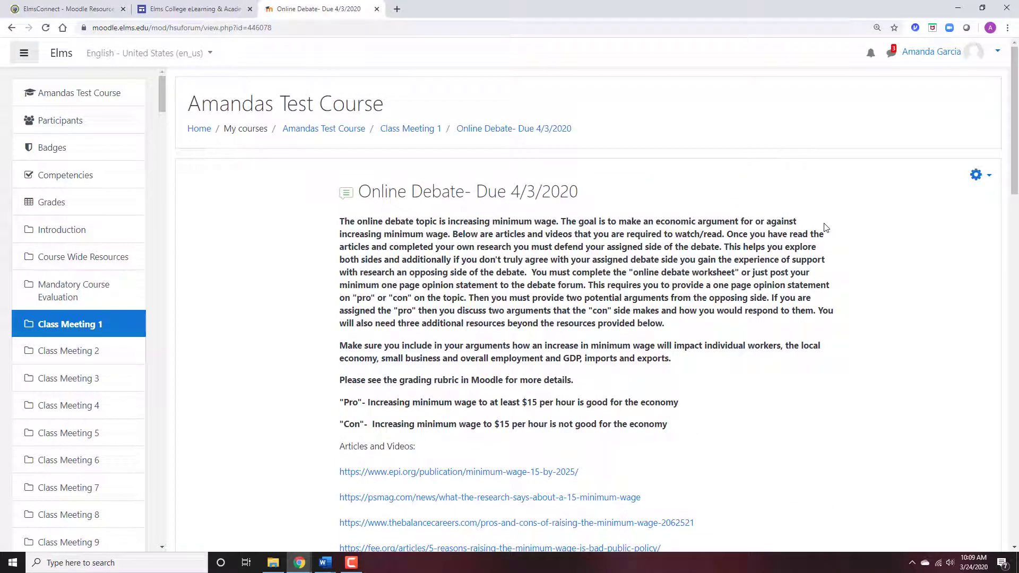
Return to the course's main page, open the Open Grader and select the "Online Debate- Due 4/3/2020" activity.
click(984, 176)
click(493, 155)
click(310, 136)
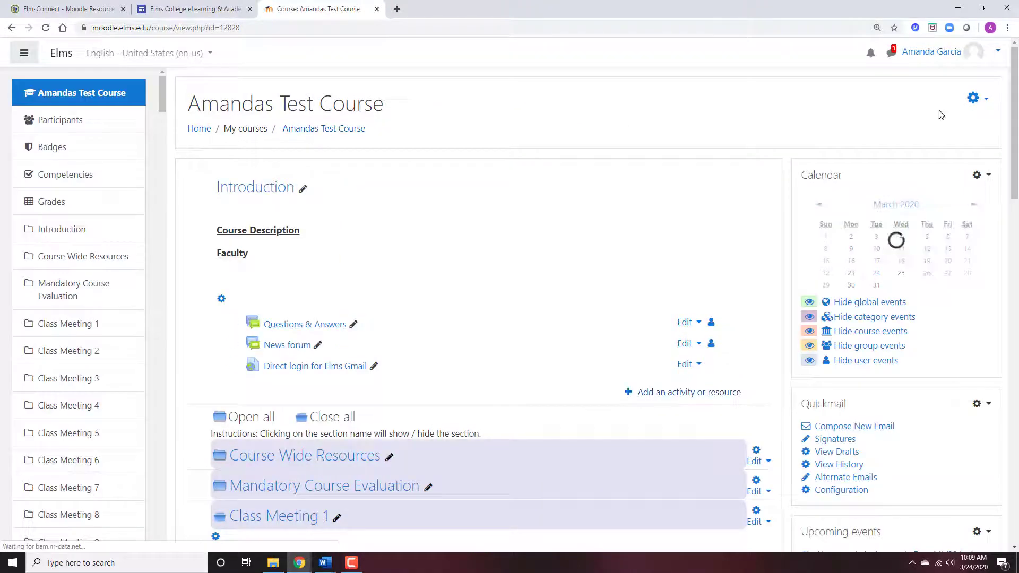
click(975, 101)
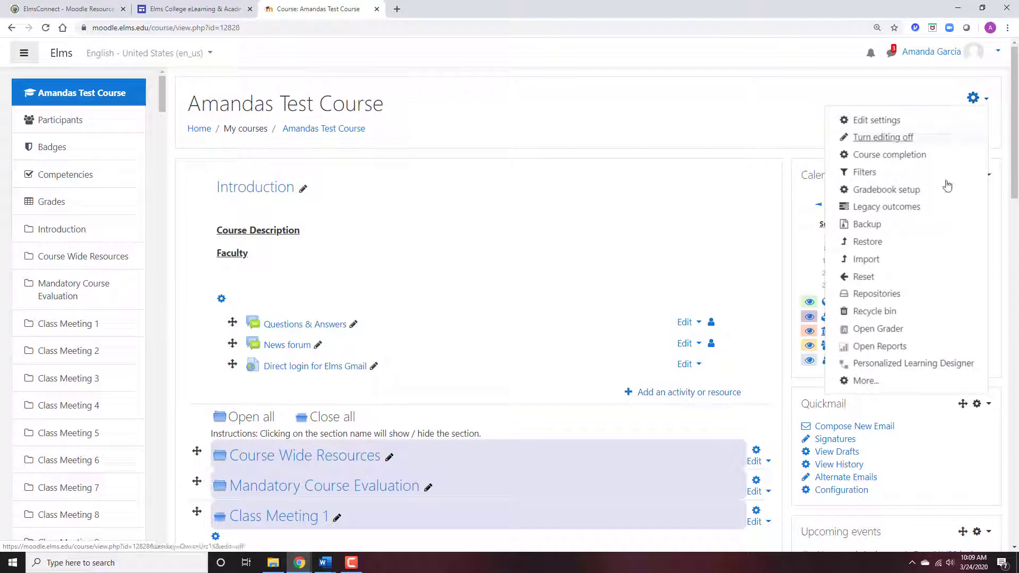
click(885, 329)
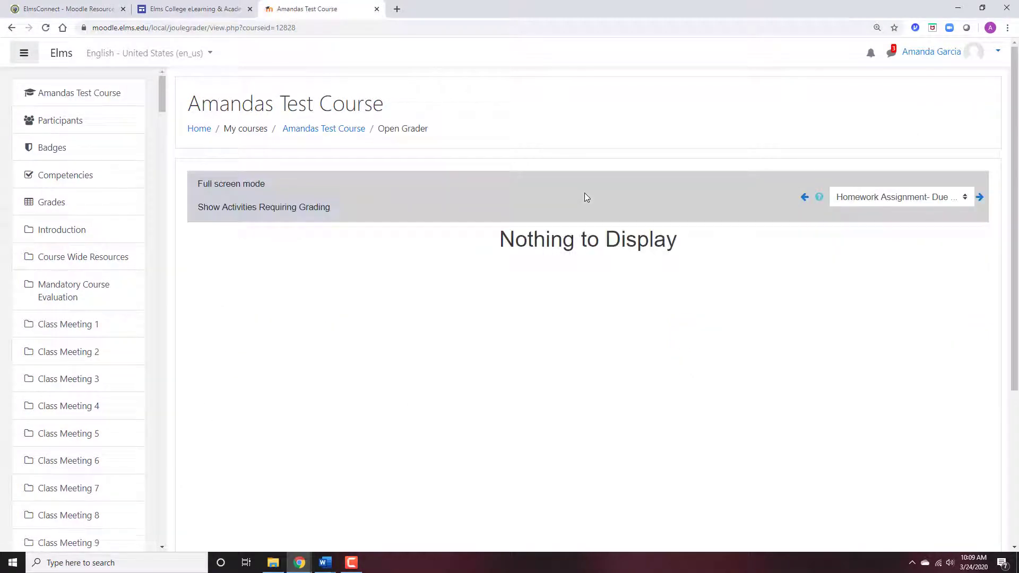
click(908, 191)
click(903, 235)
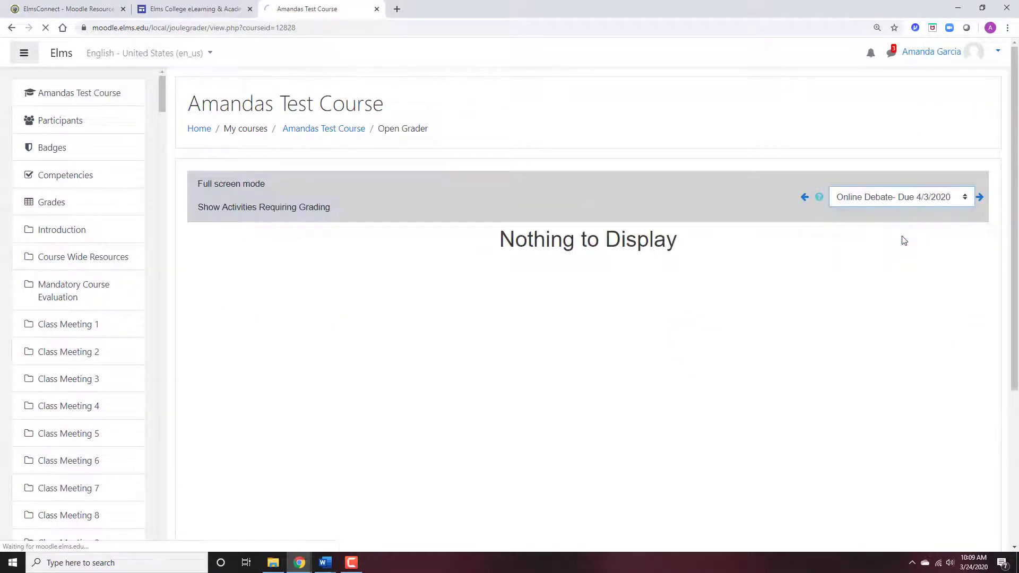